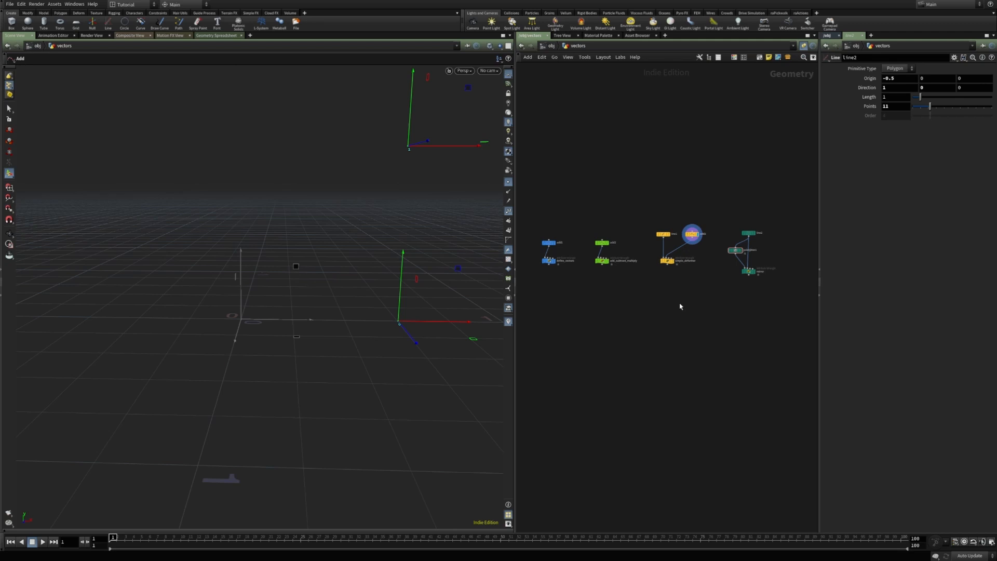
Draw a red arrow and a steeper yellow arrow from a shared origin as annotations over the viewport.
{"action": "key", "text": "ctrl+alt+g"}
{"action": "mouse_move", "coordinate": [113, 305]}
{"action": "left_mouse_down"}
{"action": "mouse_move", "coordinate": [371, 263]}
{"action": "mouse_move", "coordinate": [359, 274]}
{"action": "left_mouse_up"}
{"action": "left_click", "coordinate": [306, 529]}
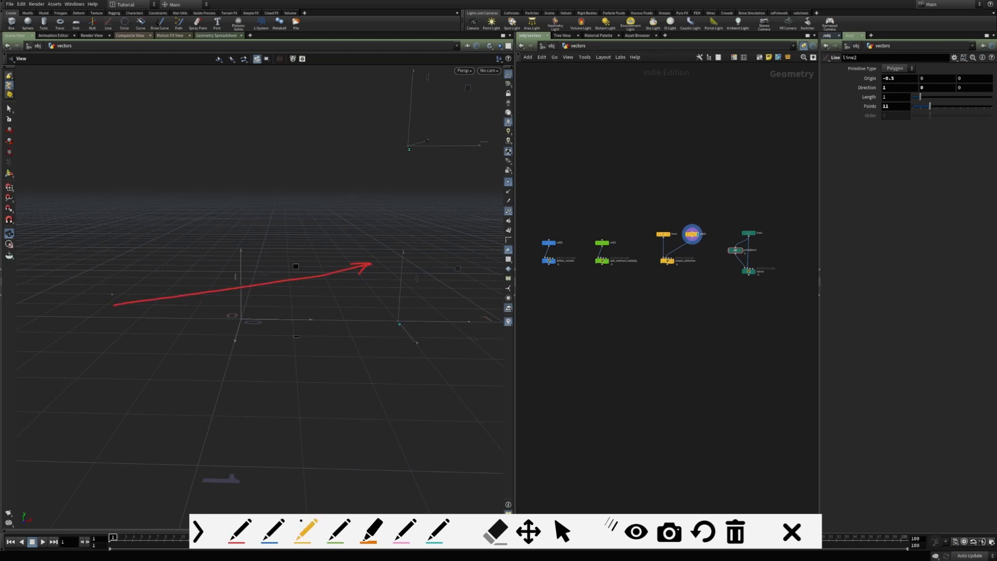
{"action": "left_click_drag", "start_coordinate": [112, 306], "coordinate": [207, 192]}
{"action": "left_click_drag", "start_coordinate": [206, 191], "coordinate": [200, 209]}
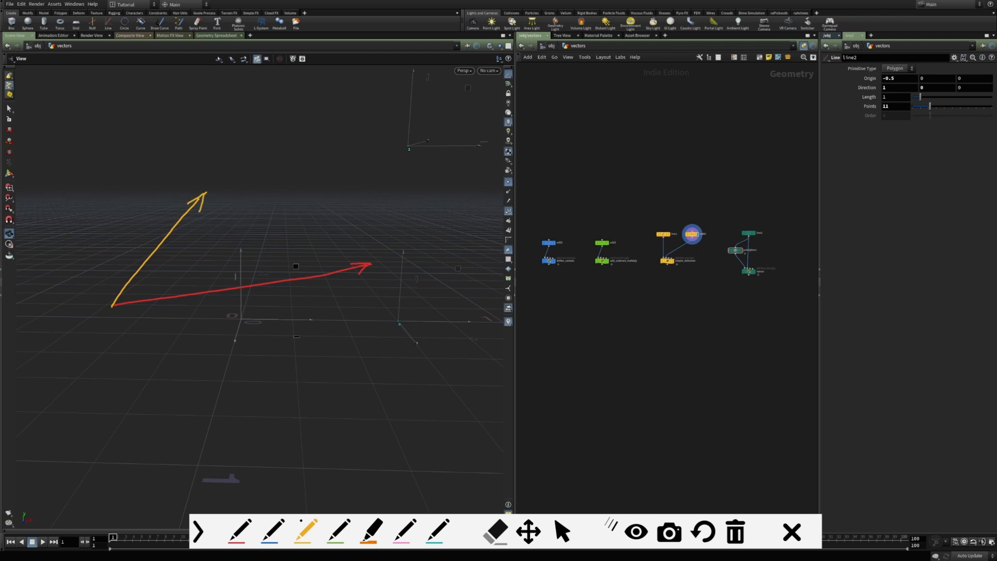
Annotate the yellow arrow's projection onto the red one with a dashed line, add a second yellow arrow along it, and write 1.
{"action": "left_click_drag", "start_coordinate": [206, 197], "coordinate": [231, 302]}
{"action": "left_click_drag", "start_coordinate": [111, 300], "coordinate": [115, 318]}
{"action": "left_click_drag", "start_coordinate": [174, 310], "coordinate": [183, 318]}
{"action": "mouse_move", "coordinate": [114, 301]}
{"action": "left_mouse_down"}
{"action": "mouse_move", "coordinate": [368, 254]}
{"action": "mouse_move", "coordinate": [359, 260]}
{"action": "left_mouse_up"}
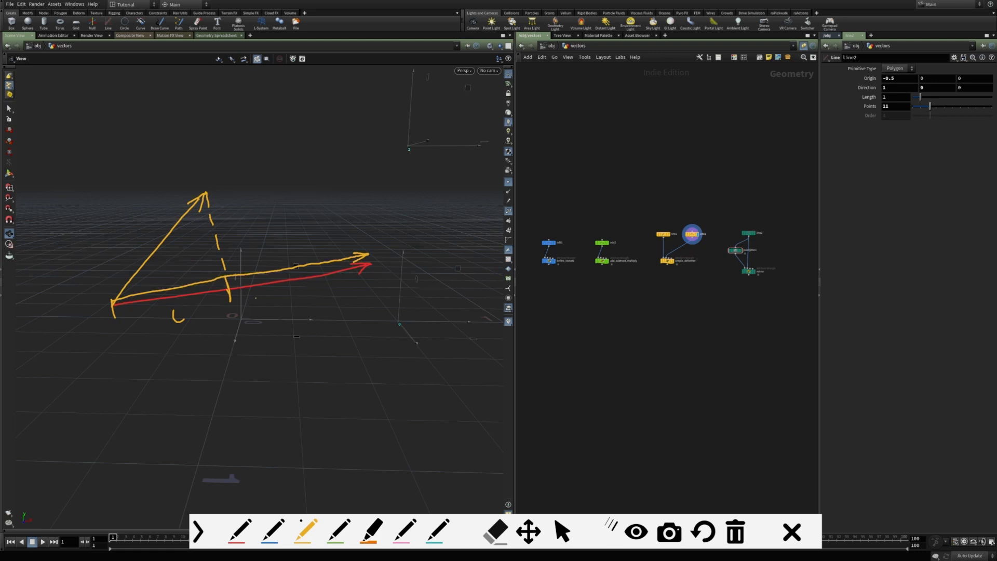
{"action": "mouse_move", "coordinate": [254, 305]}
{"action": "left_mouse_down"}
{"action": "mouse_move", "coordinate": [266, 294]}
{"action": "mouse_move", "coordinate": [263, 317]}
{"action": "left_mouse_up"}
Draw a yellow arrow roughly perpendicular to the red one from the shared origin and label it 0.
{"action": "left_click", "coordinate": [270, 531]}
{"action": "left_click", "coordinate": [302, 526]}
{"action": "left_click_drag", "start_coordinate": [88, 169], "coordinate": [113, 304]}
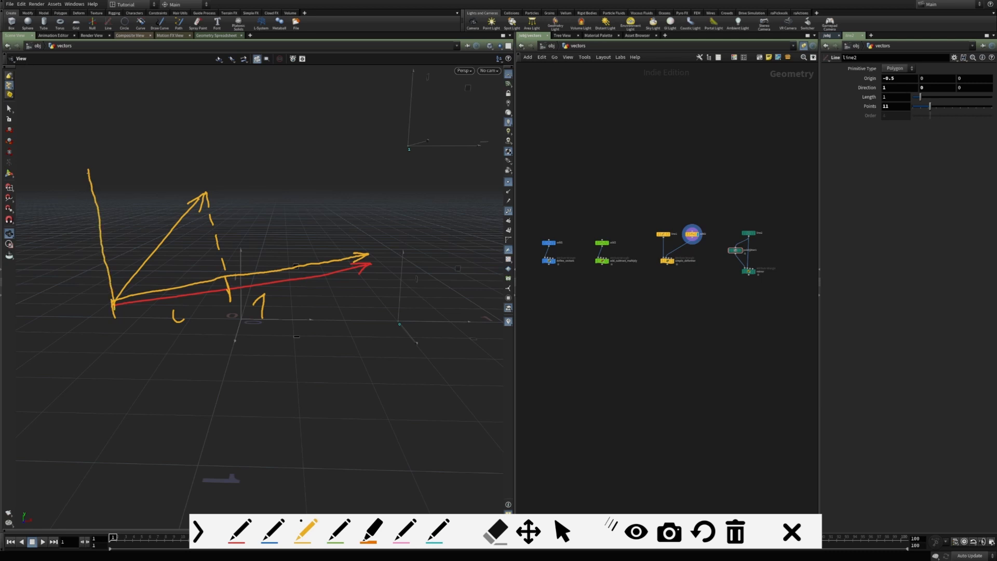
{"action": "mouse_move", "coordinate": [85, 183]}
{"action": "left_mouse_down"}
{"action": "mouse_move", "coordinate": [89, 168]}
{"action": "mouse_move", "coordinate": [96, 181]}
{"action": "left_mouse_up"}
{"action": "mouse_move", "coordinate": [105, 317]}
{"action": "left_mouse_down"}
{"action": "mouse_move", "coordinate": [100, 327]}
{"action": "mouse_move", "coordinate": [103, 316]}
{"action": "left_mouse_up"}
Draw a blue arrow pointing backwards from the origin with its dashed projection, plus a curved arrow from the perpendicular arrow's tip to the red arrow's tip.
{"action": "left_click", "coordinate": [268, 520]}
{"action": "left_click_drag", "start_coordinate": [56, 249], "coordinate": [112, 306]}
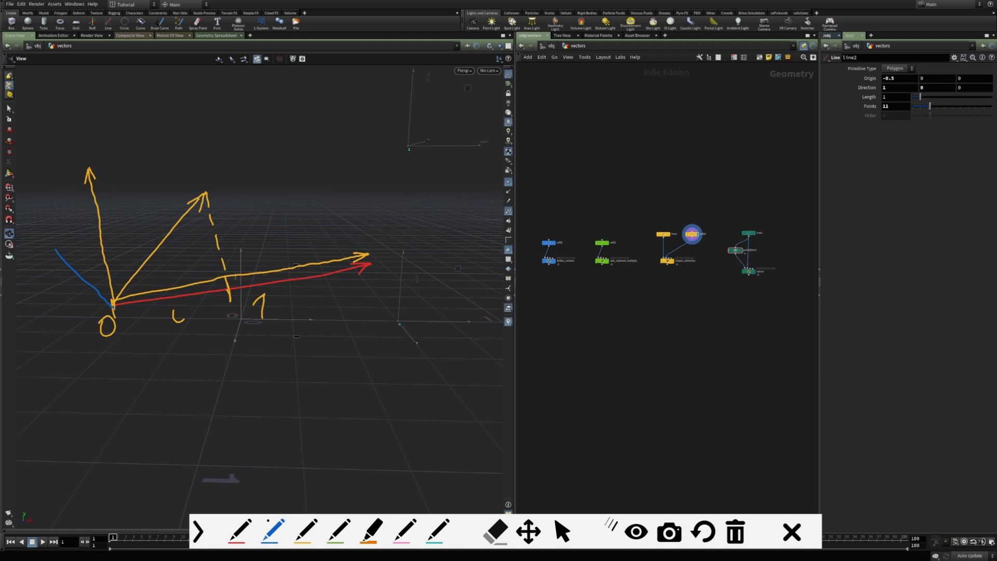
{"action": "left_click_drag", "start_coordinate": [53, 250], "coordinate": [57, 266]}
{"action": "mouse_move", "coordinate": [89, 167]}
{"action": "left_mouse_down"}
{"action": "mouse_move", "coordinate": [158, 162]}
{"action": "mouse_move", "coordinate": [275, 199]}
{"action": "mouse_move", "coordinate": [344, 255]}
{"action": "left_mouse_up"}
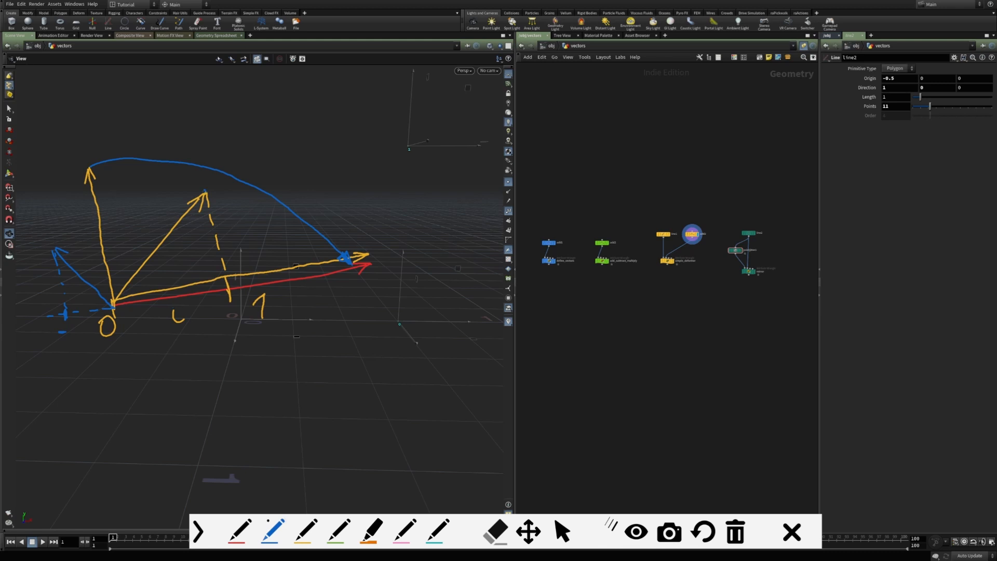
Circle both ends of the red arrow in pink and mark four pink points scattered above it.
{"action": "left_click", "coordinate": [405, 530]}
{"action": "left_click_drag", "start_coordinate": [112, 304], "coordinate": [109, 304]}
{"action": "left_click_drag", "start_coordinate": [372, 260], "coordinate": [370, 261]}
{"action": "left_click_drag", "start_coordinate": [130, 196], "coordinate": [130, 196]}
{"action": "left_click_drag", "start_coordinate": [210, 141], "coordinate": [208, 146]}
{"action": "left_click_drag", "start_coordinate": [251, 196], "coordinate": [249, 201]}
{"action": "left_click_drag", "start_coordinate": [306, 173], "coordinate": [305, 178]}
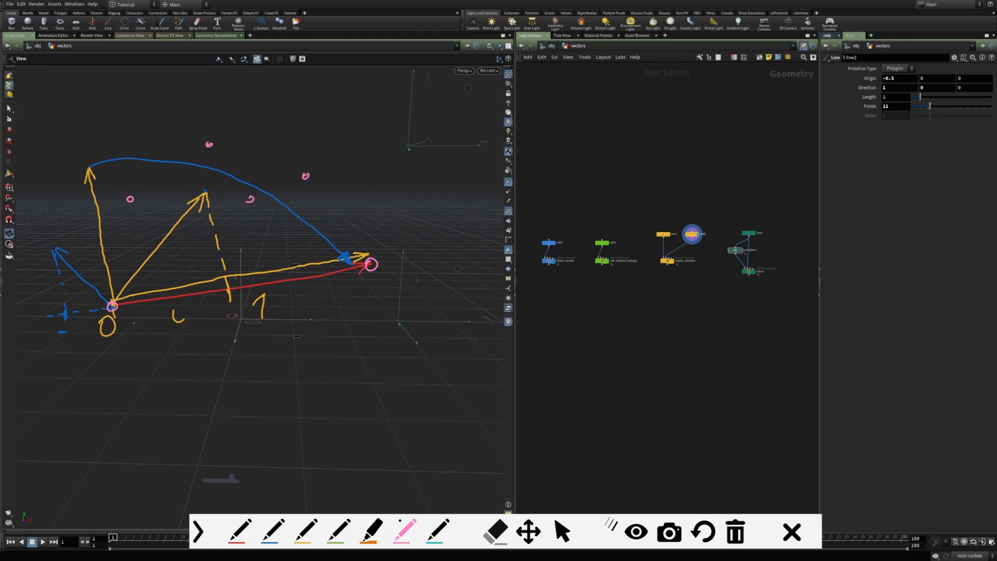
Add the remaining pink marks along the red arrow and close the screen annotation overlay.
{"action": "mouse_move", "coordinate": [231, 285]}
{"action": "left_mouse_down"}
{"action": "mouse_move", "coordinate": [232, 295]}
{"action": "mouse_move", "coordinate": [259, 290]}
{"action": "left_mouse_up"}
{"action": "left_click_drag", "start_coordinate": [327, 271], "coordinate": [331, 278]}
{"action": "left_click_drag", "start_coordinate": [142, 310], "coordinate": [141, 314]}
{"action": "left_click", "coordinate": [792, 531]}
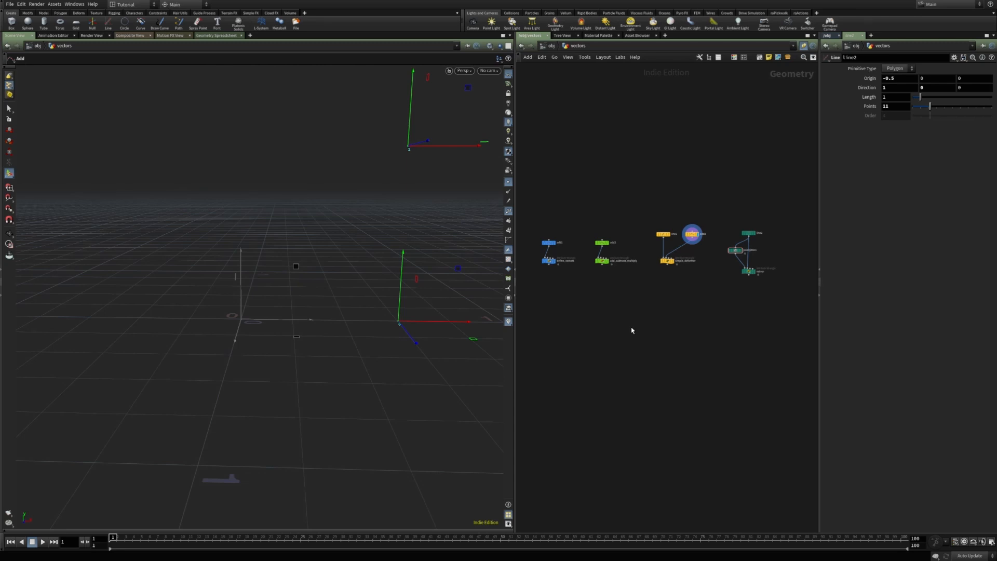
Create an Add node below define_vectors and enable its point 0.
{"action": "scroll", "coordinate": [597, 322], "scroll_direction": "up", "scroll_amount": 3}
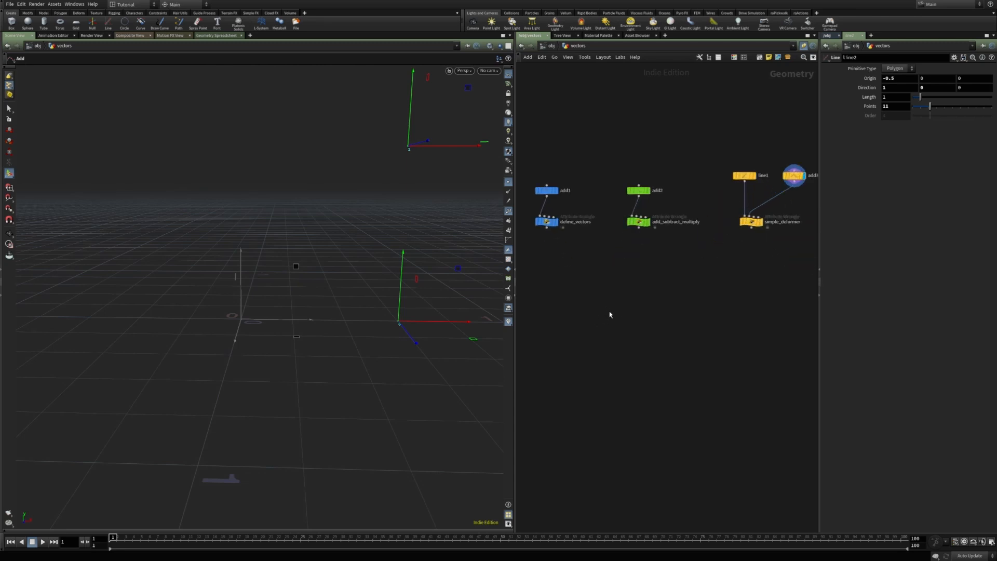
{"action": "middle_click_drag", "start_coordinate": [577, 302], "coordinate": [611, 325]}
{"action": "key", "text": "Tab"}
{"action": "type", "text": "add"}
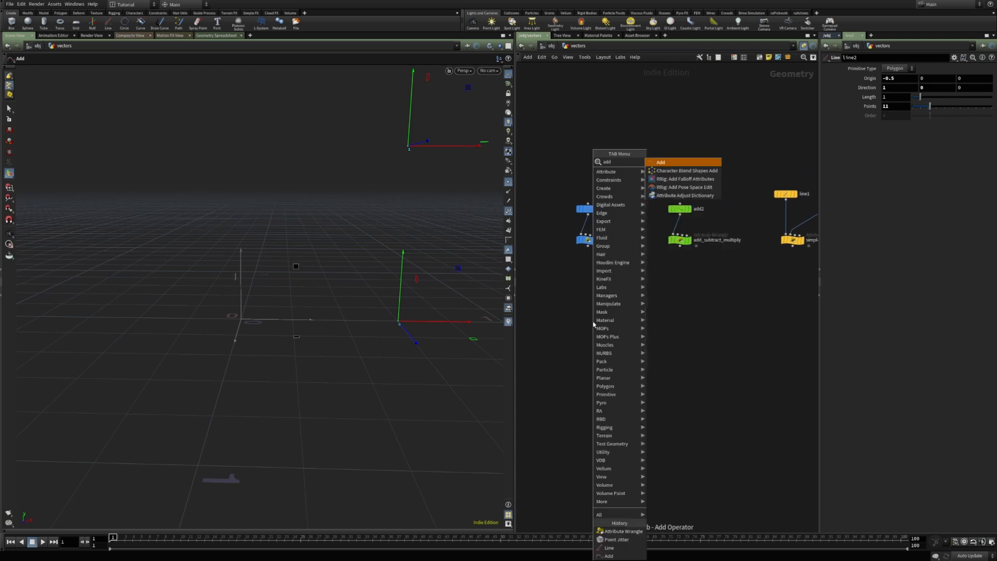
{"action": "key", "text": "Return"}
{"action": "left_click", "coordinate": [590, 320]}
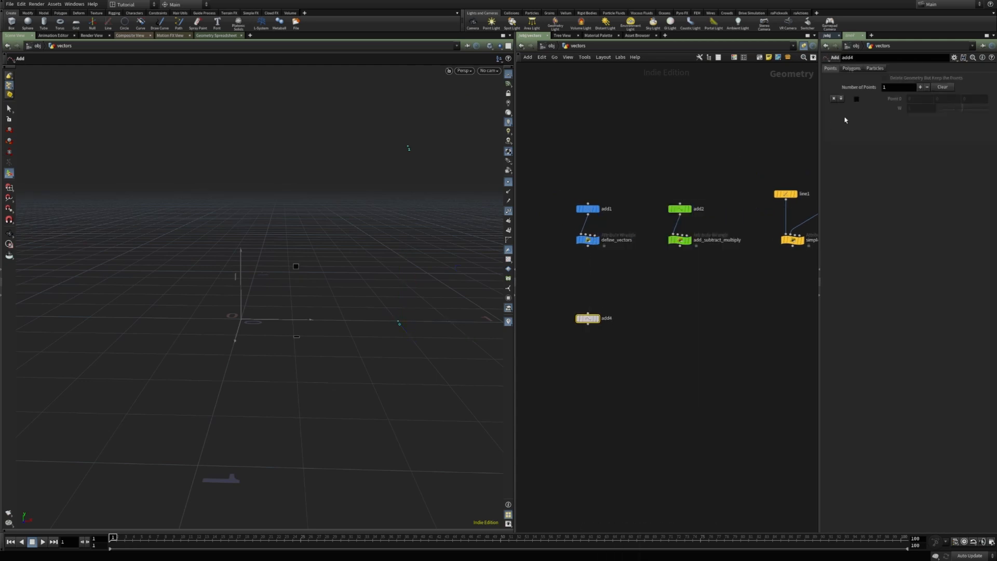
{"action": "left_click", "coordinate": [856, 99]}
Place an Attribute Wrangle below the new Add node and connect it to that node's output.
{"action": "left_click", "coordinate": [594, 344]}
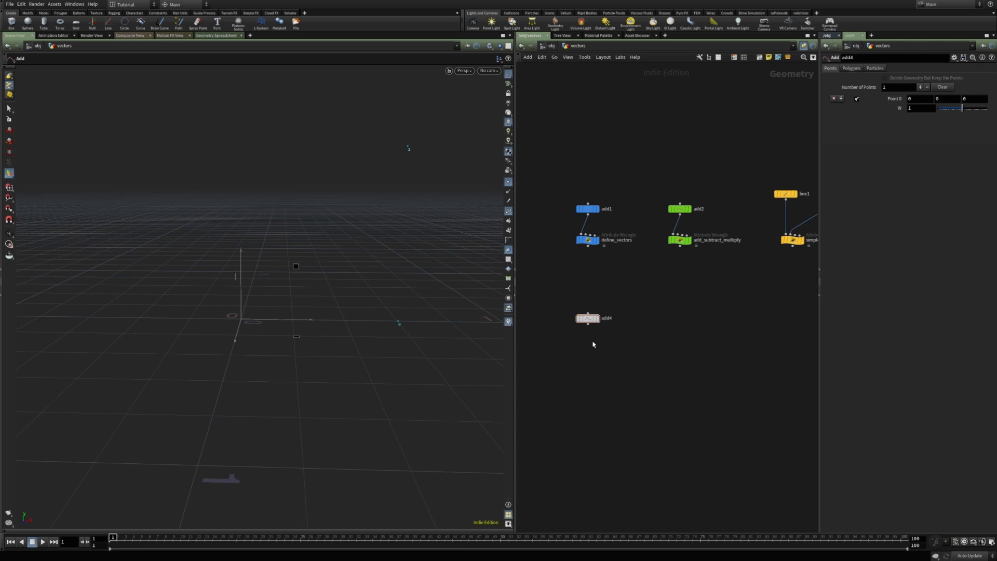
{"action": "key", "text": "Tab"}
{"action": "type", "text": "attw"}
{"action": "key", "text": "Return"}
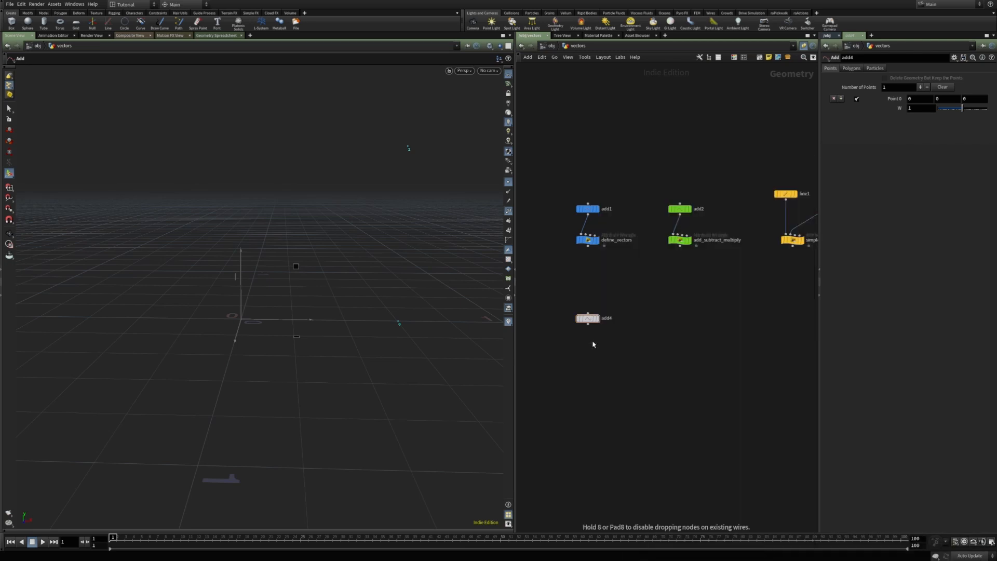
{"action": "left_click", "coordinate": [592, 344]}
{"action": "left_click_drag", "start_coordinate": [592, 344], "coordinate": [588, 324]}
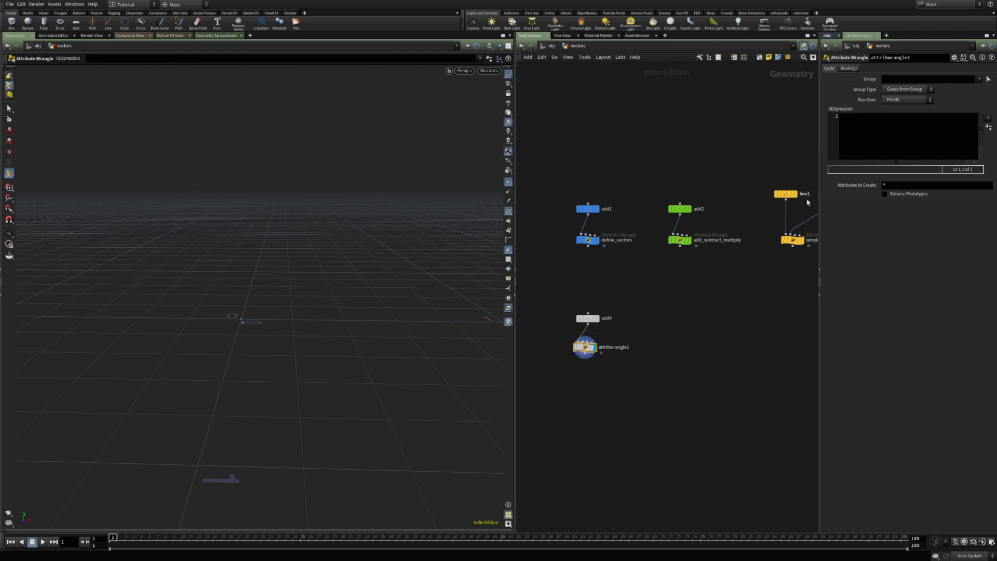
Rename the new Attribute Wrangle node to dot_product.
{"action": "double_click", "coordinate": [607, 347]}
{"action": "type", "text": "dot"}
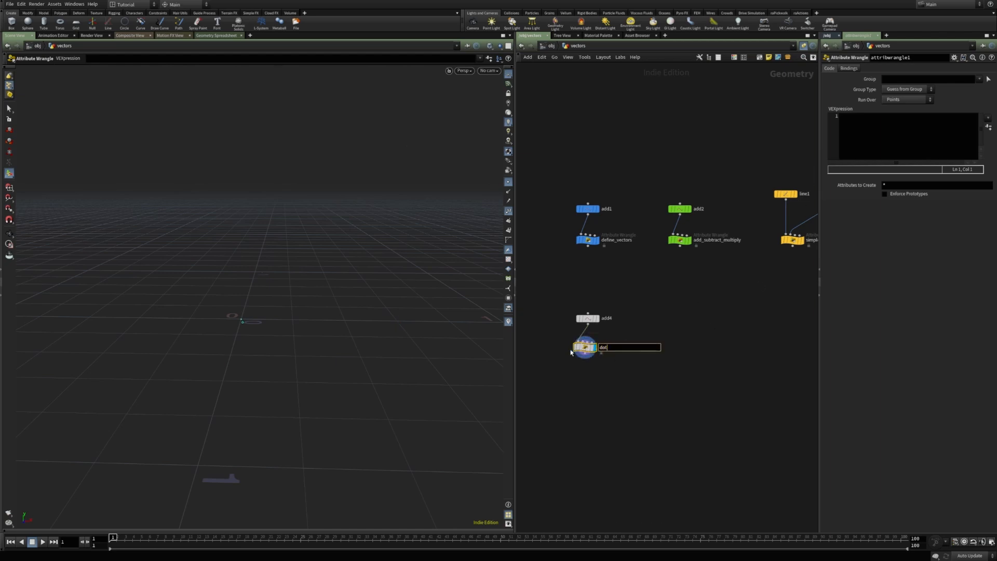
{"action": "type", "text": "_product"}
{"action": "key", "text": "Return"}
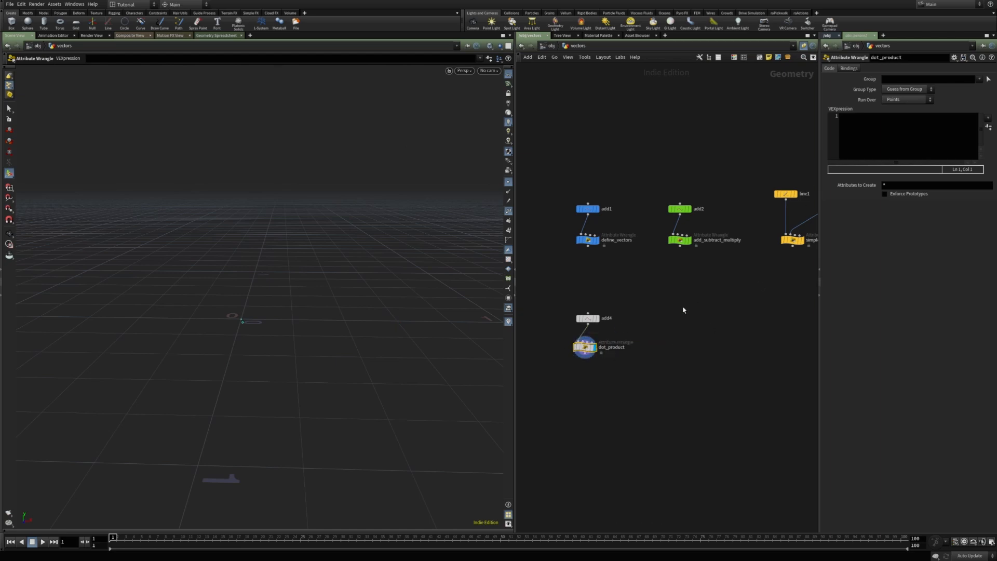
Define the first vector in the dot_product wrangle with v@r = {3,2,0};.
{"action": "left_click", "coordinate": [878, 125]}
{"action": "type", "text": "v@r = {3,2"}
{"action": "type", "text": ",0};"}
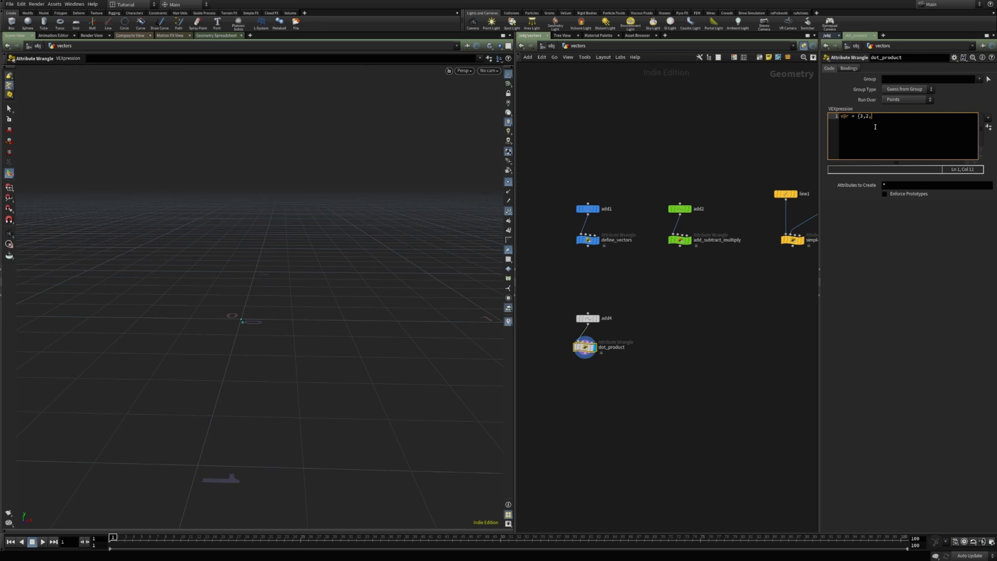
{"action": "left_click", "coordinate": [882, 223]}
{"action": "right_click_drag", "start_coordinate": [410, 254], "coordinate": [336, 242], "text": "alt"}
{"action": "middle_click_drag", "start_coordinate": [345, 235], "coordinate": [153, 296], "text": "alt"}
{"action": "right_click_drag", "start_coordinate": [314, 265], "coordinate": [282, 273], "text": "alt"}
{"action": "middle_click_drag", "start_coordinate": [282, 274], "coordinate": [242, 282], "text": "alt"}
Add a second line to the wrangle code defining v@g = {2,0,0};.
{"action": "left_click", "coordinate": [860, 143]}
{"action": "key", "text": "End"}
{"action": "key", "text": "Return"}
{"action": "type", "text": "v@g = {2,0"}
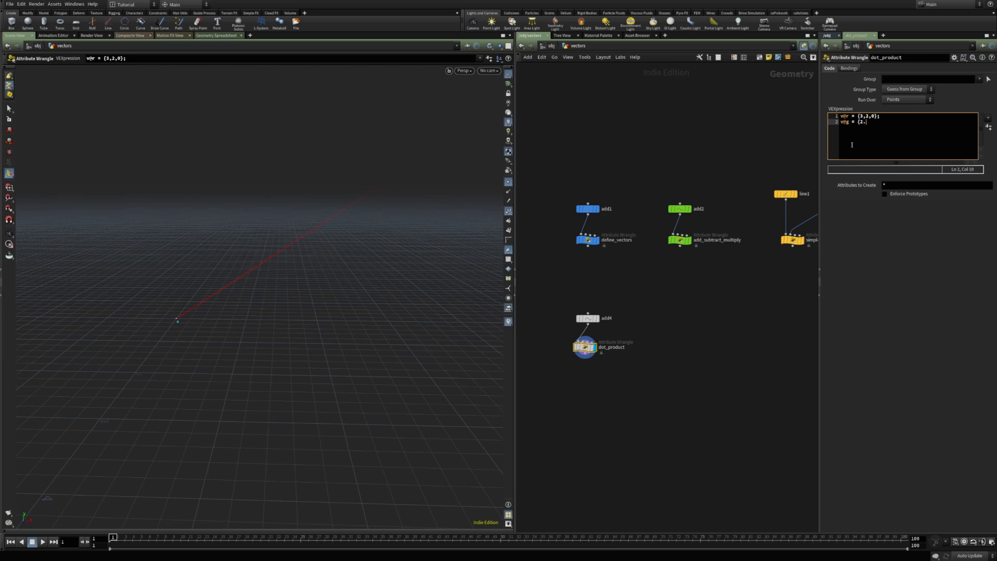
{"action": "type", "text": ",0};"}
{"action": "left_click", "coordinate": [879, 265]}
Add a third line to the wrangle code computing f@dot = dot(v@r,v@g);.
{"action": "left_click", "coordinate": [890, 148]}
{"action": "key", "text": "Return"}
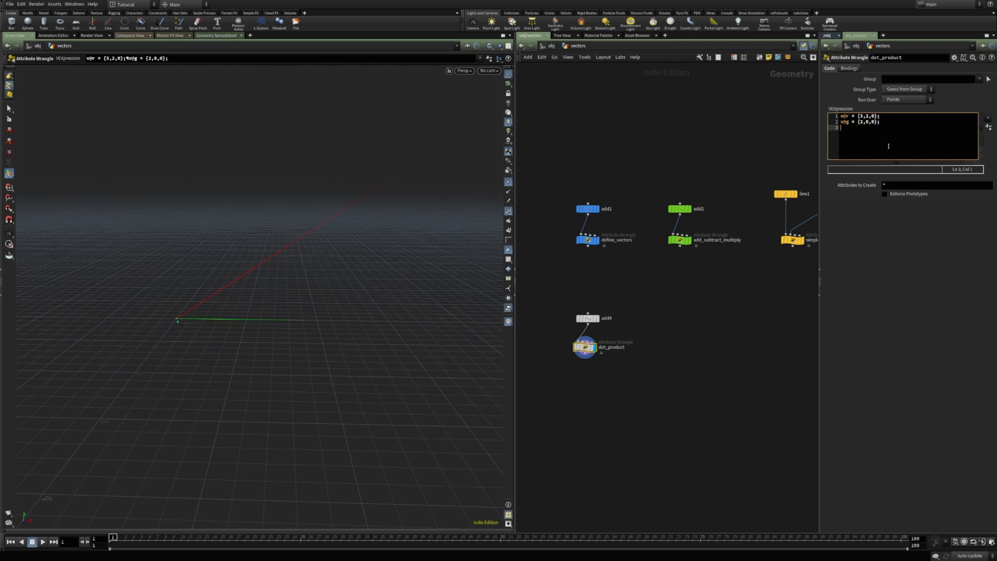
{"action": "type", "text": "f@dot = dot(v@r,v@g);"}
{"action": "left_click", "coordinate": [882, 238]}
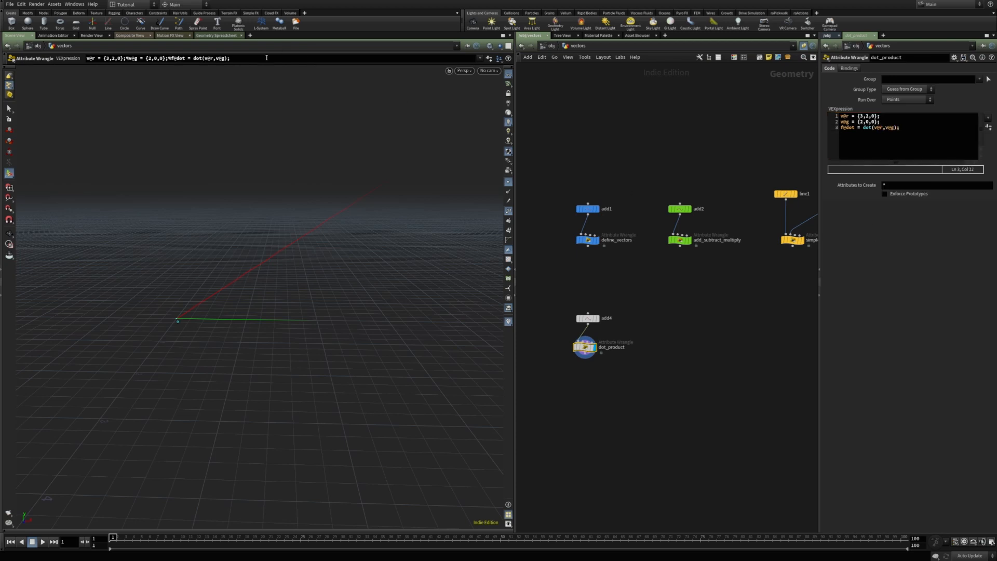
Split the viewport pane, open a Geometry Spreadsheet beside it filtered to attributes matching "do", and widen the viewport slightly.
{"action": "key", "text": "alt+bracketleft"}
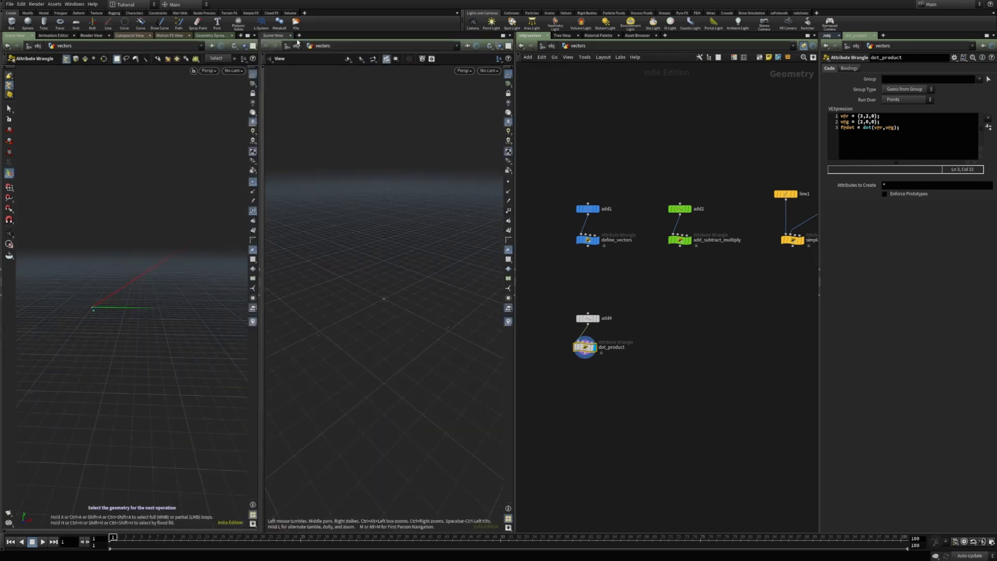
{"action": "left_click", "coordinate": [299, 36]}
{"action": "mouse_move", "coordinate": [322, 52]}
{"action": "mouse_move", "coordinate": [382, 134]}
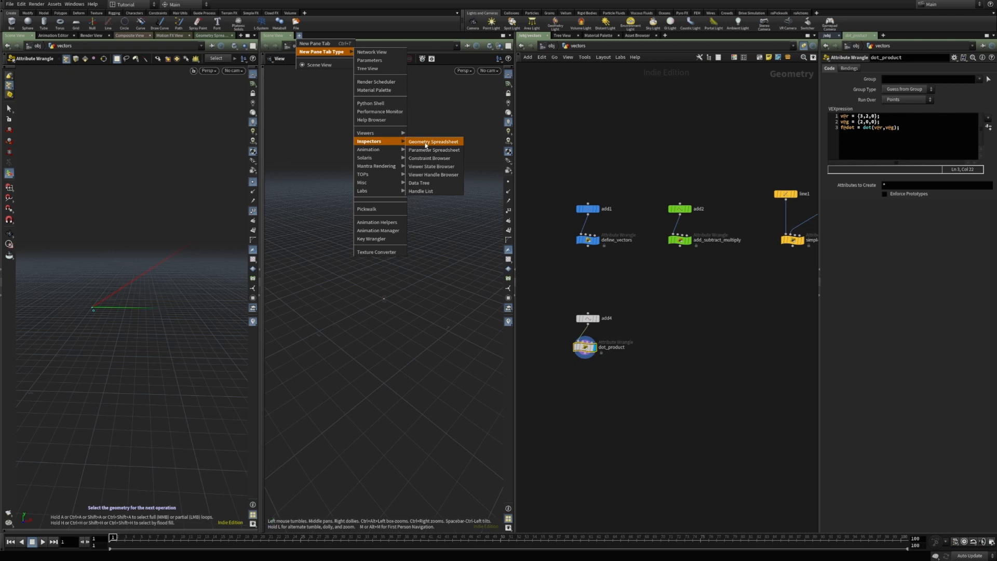
{"action": "left_click", "coordinate": [426, 143]}
{"action": "left_click", "coordinate": [492, 59]}
{"action": "type", "text": "do"}
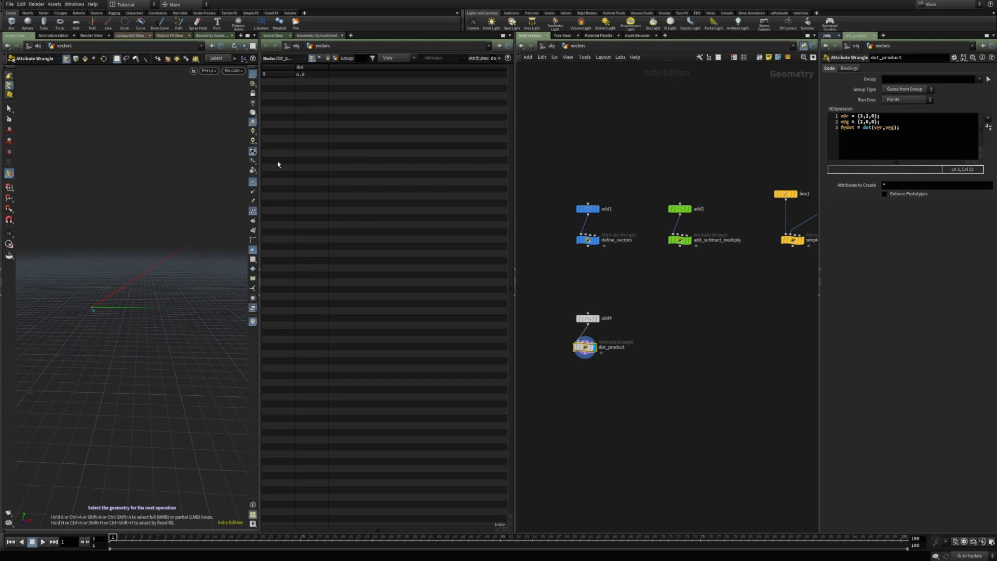
{"action": "left_click_drag", "start_coordinate": [258, 203], "coordinate": [290, 202]}
Set the x component of v@r to 0 so the vector reads {0,2,0}.
{"action": "left_click", "coordinate": [882, 122]}
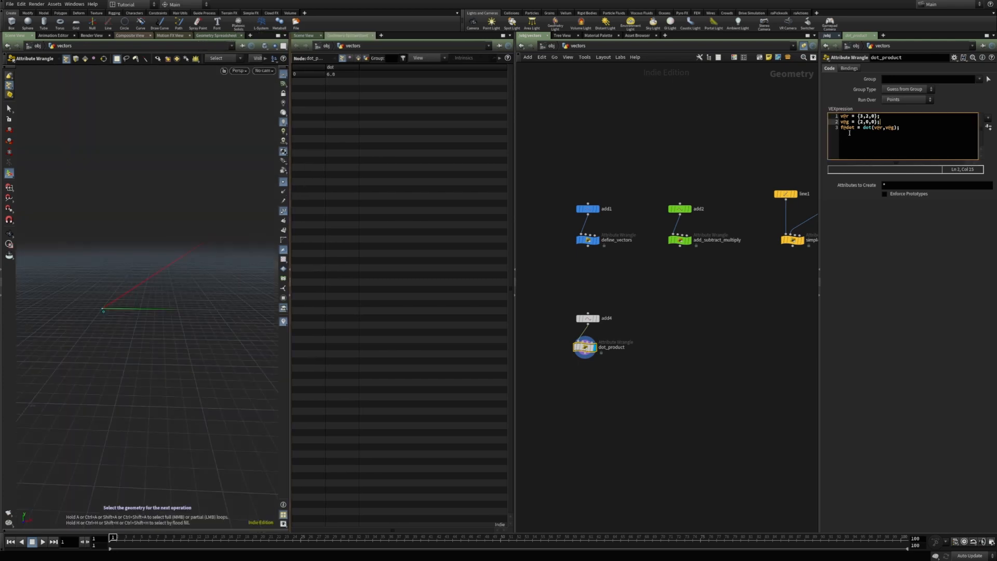
{"action": "left_click", "coordinate": [865, 117]}
{"action": "key", "text": "BackSpace"}
{"action": "type", "text": "0"}
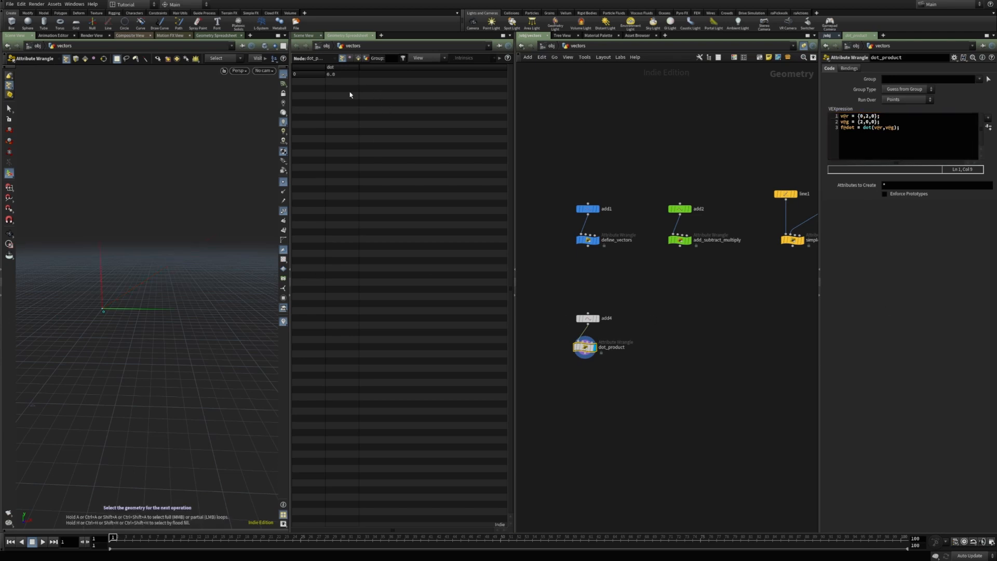
Change v@r to {2,0,0} so it matches the direction of v@g.
{"action": "left_click", "coordinate": [867, 117]}
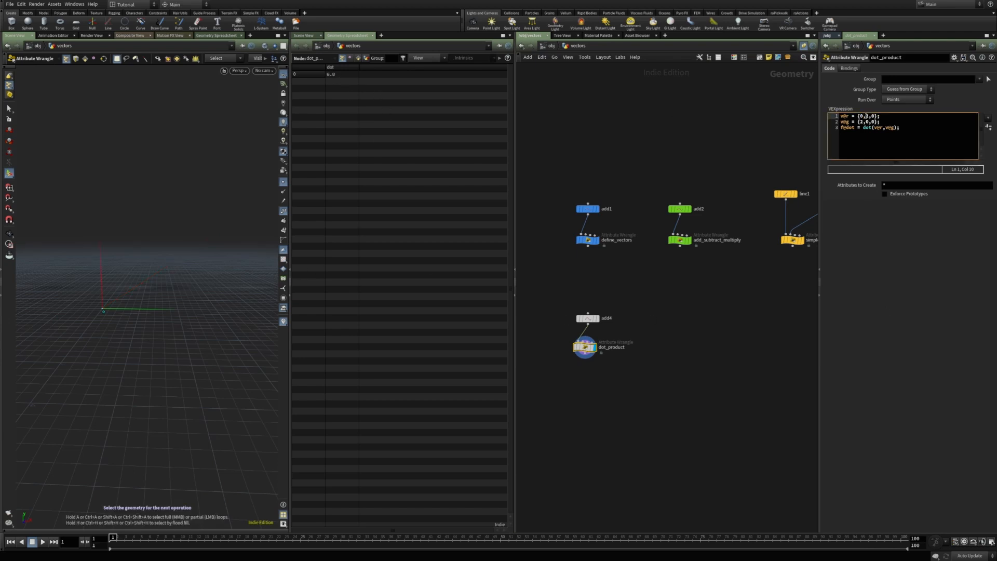
{"action": "key", "text": "Delete"}
{"action": "type", "text": "0"}
{"action": "key", "text": "Left"}
{"action": "key", "text": "Left"}
{"action": "key", "text": "BackSpace"}
{"action": "type", "text": "2"}
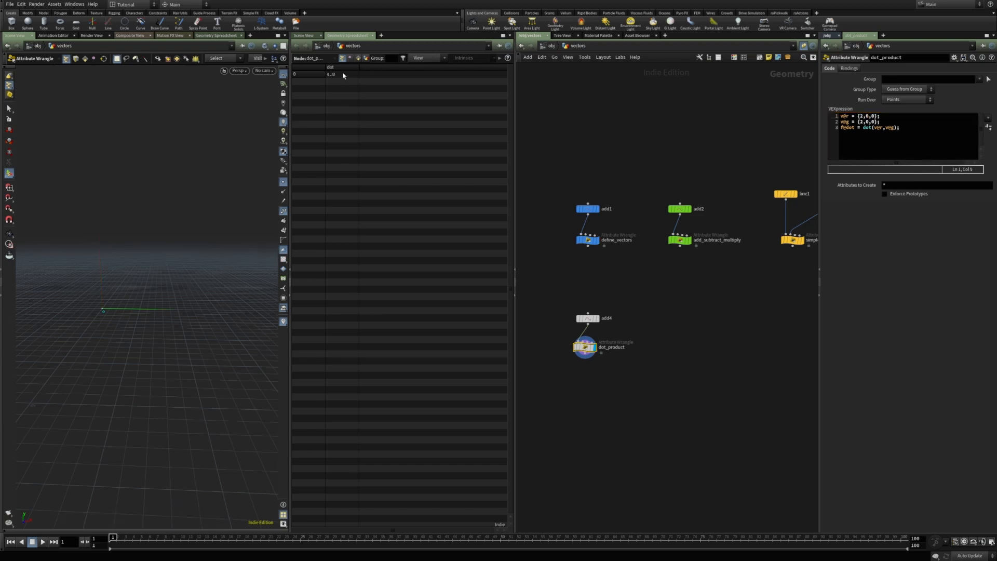
Wrap both dot product arguments in normalize, giving dot(normalize(v@r),normalize(v@g)).
{"action": "left_click", "coordinate": [878, 127]}
{"action": "type", "text": "normalize(v@r"}
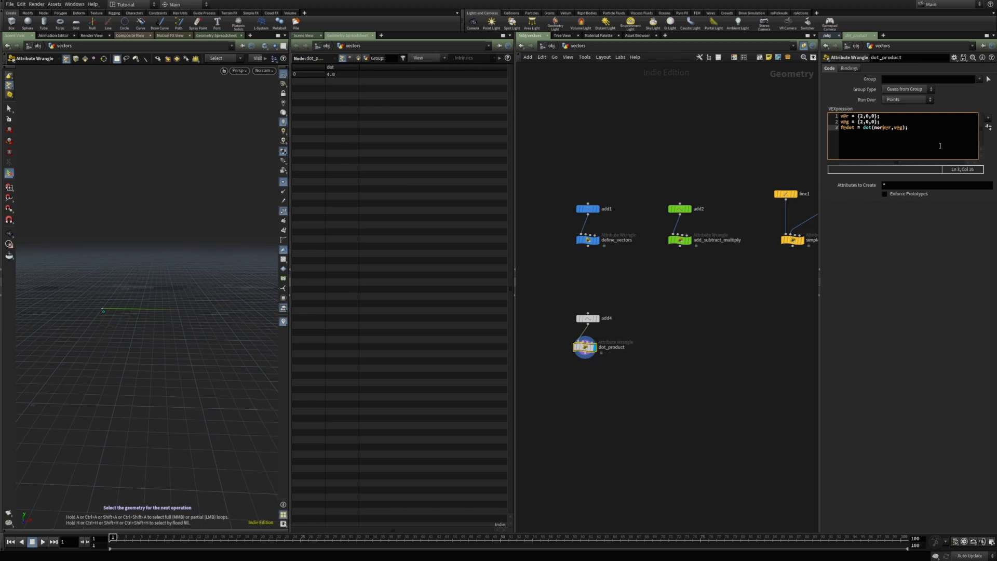
{"action": "type", "text": ")"}
{"action": "key", "text": "Right"}
{"action": "type", "text": "normalize("}
{"action": "key", "text": "Right"}
{"action": "key", "text": "Right"}
{"action": "key", "text": "Right"}
{"action": "type", "text": ")"}
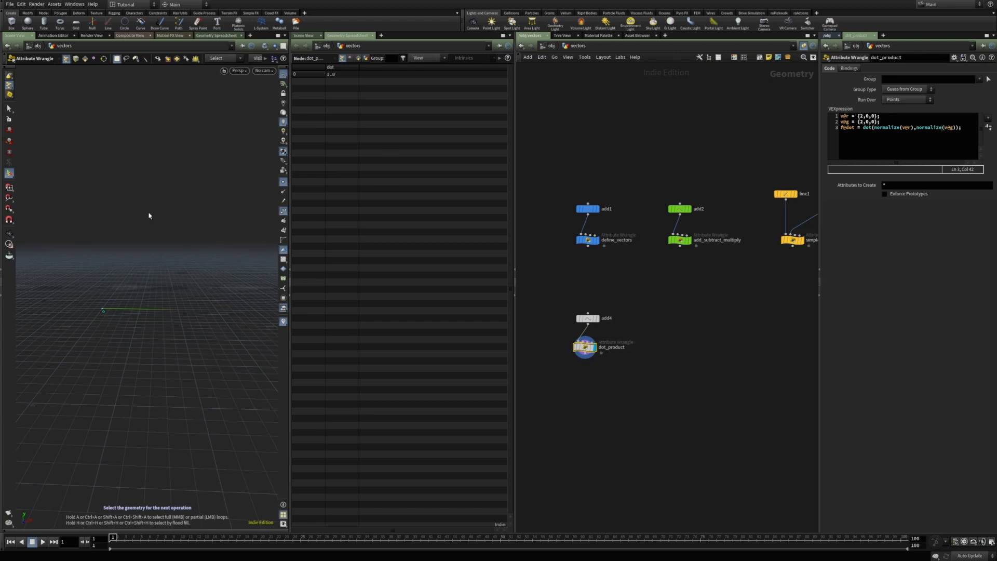
Set the x component of v@r to -2 so it points opposite to v@g.
{"action": "left_click", "coordinate": [862, 117]}
{"action": "key", "text": "BackSpace"}
{"action": "type", "text": "-2"}
{"action": "left_click", "coordinate": [850, 239]}
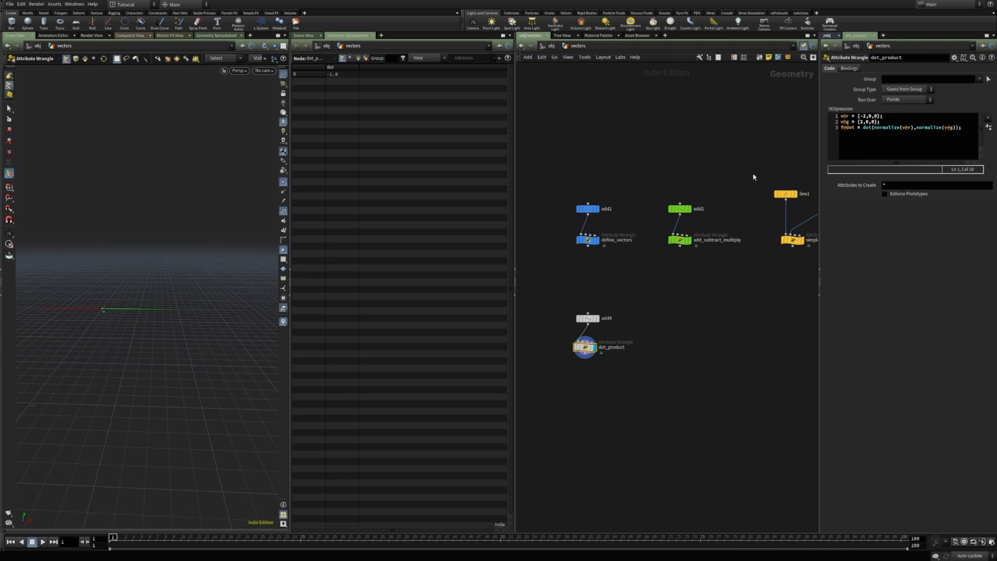
Remove normalize from around v@r in the dot product, leaving dot(v@r,normalize(v@g)).
{"action": "left_click", "coordinate": [899, 128]}
{"action": "key", "text": "ctrl+shift+Left"}
{"action": "key", "text": "BackSpace"}
{"action": "key", "text": "Right"}
{"action": "key", "text": "Right"}
{"action": "key", "text": "Right"}
{"action": "key", "text": "Delete"}
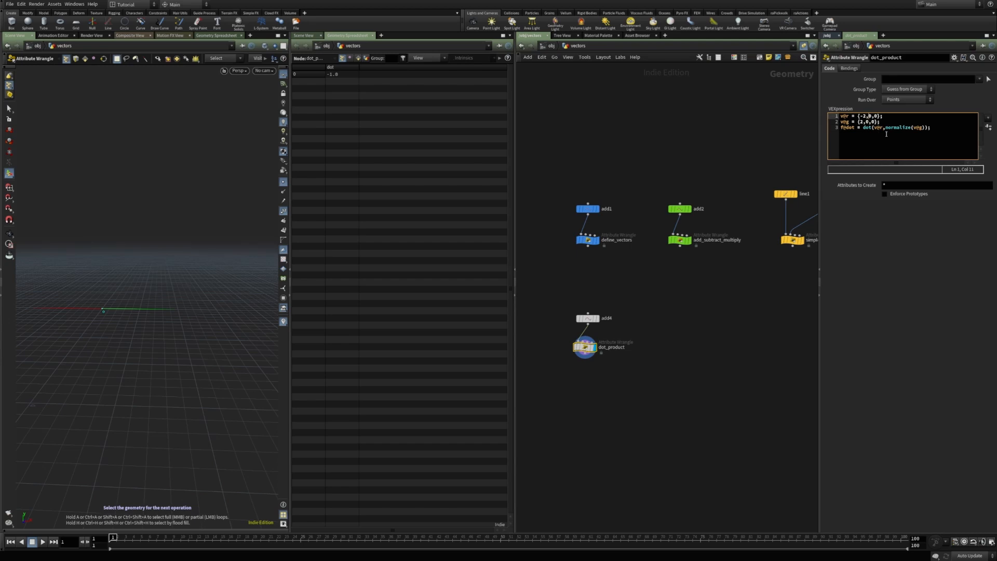
Change v@r to {2,1,0} in the first line of the wrangle code.
{"action": "key", "text": "Left"}
{"action": "key", "text": "Left"}
{"action": "key", "text": "BackSpace"}
{"action": "key", "text": "Right"}
{"action": "key", "text": "Right"}
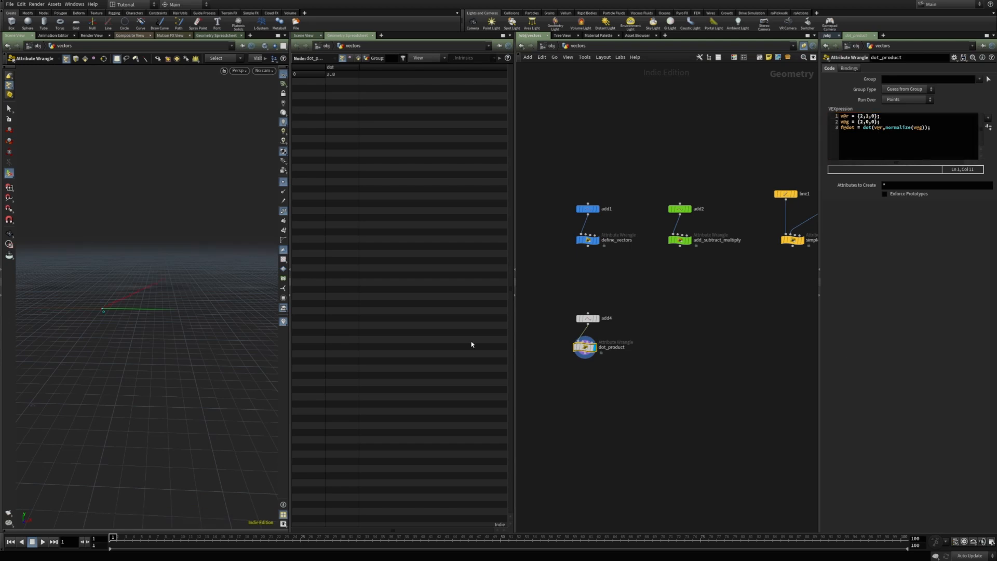
Set the x component of v@r to 1 so the vector reads {1,1,0}.
{"action": "left_click", "coordinate": [861, 116]}
{"action": "key", "text": "Delete"}
{"action": "type", "text": "1"}
{"action": "mouse_move", "coordinate": [172, 313]}
{"action": "left_mouse_down", "text": "alt"}
{"action": "mouse_move", "coordinate": [145, 317]}
{"action": "mouse_move", "coordinate": [238, 261]}
{"action": "mouse_move", "coordinate": [133, 292]}
{"action": "mouse_move", "coordinate": [129, 263]}
{"action": "mouse_move", "coordinate": [123, 386]}
{"action": "mouse_move", "coordinate": [157, 274]}
{"action": "mouse_move", "coordinate": [156, 309]}
{"action": "left_mouse_up", "text": "alt"}
Add a fourth line computing the projected vector as v@b = f@dot * normalize(v@g);.
{"action": "left_click", "coordinate": [898, 144]}
{"action": "key", "text": "Return"}
{"action": "type", "text": "v@"}
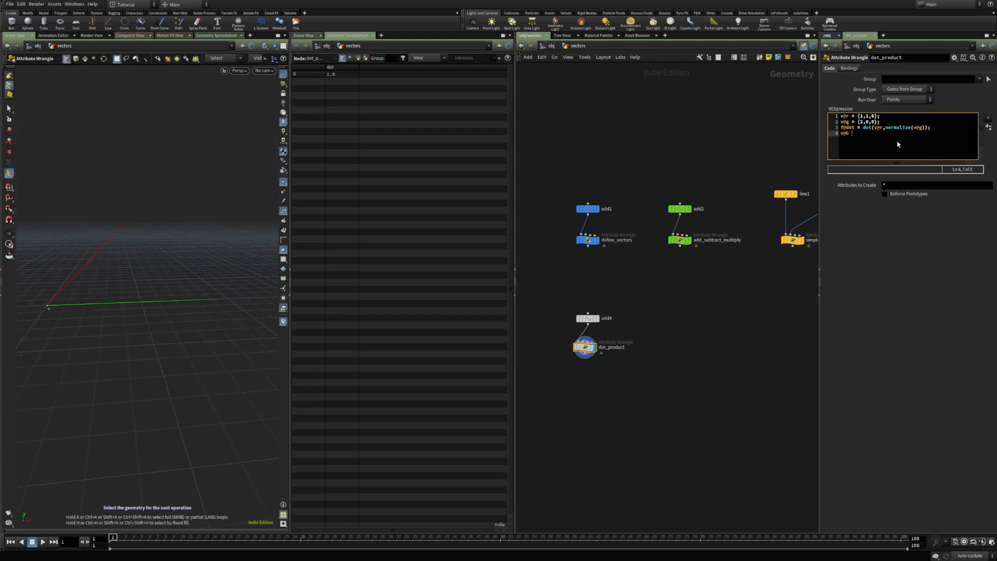
{"action": "type", "text": "b = f@dot * normali"}
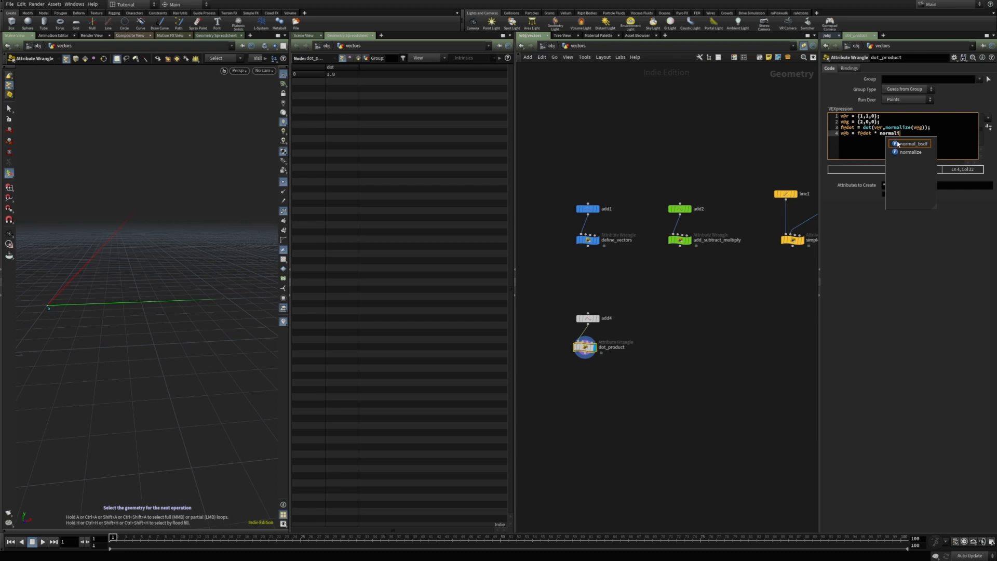
{"action": "type", "text": "ze(v@g);"}
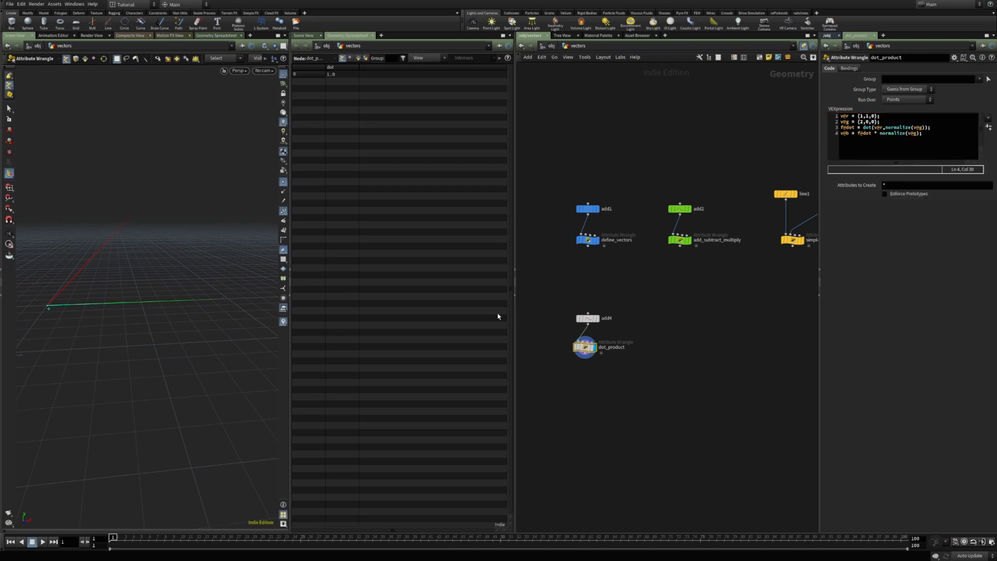
Hide the g vector visualizer and change v@r to {2,1,0} in the dot_product code.
{"action": "left_click", "coordinate": [284, 322]}
{"action": "left_click", "coordinate": [286, 304]}
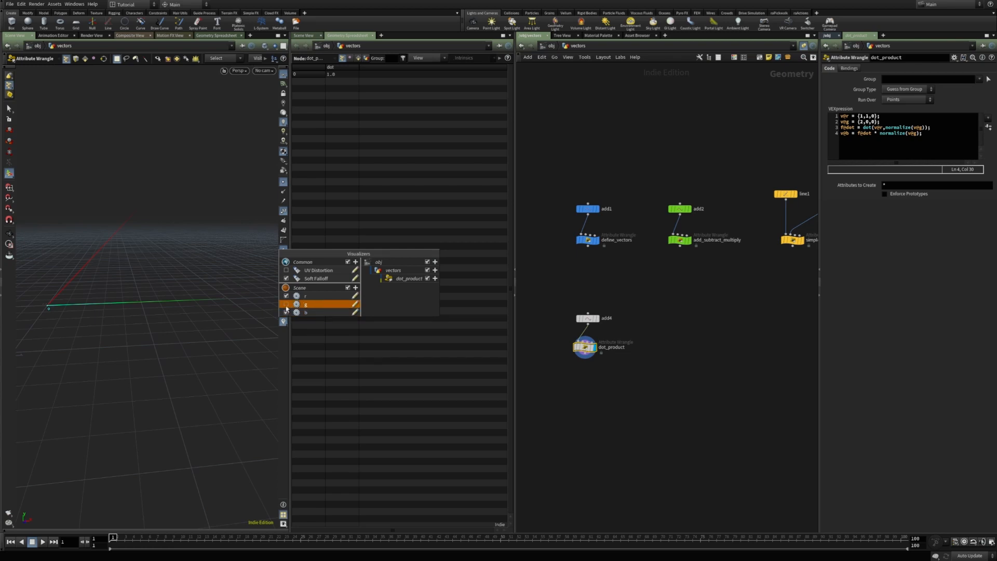
{"action": "left_click", "coordinate": [866, 116]}
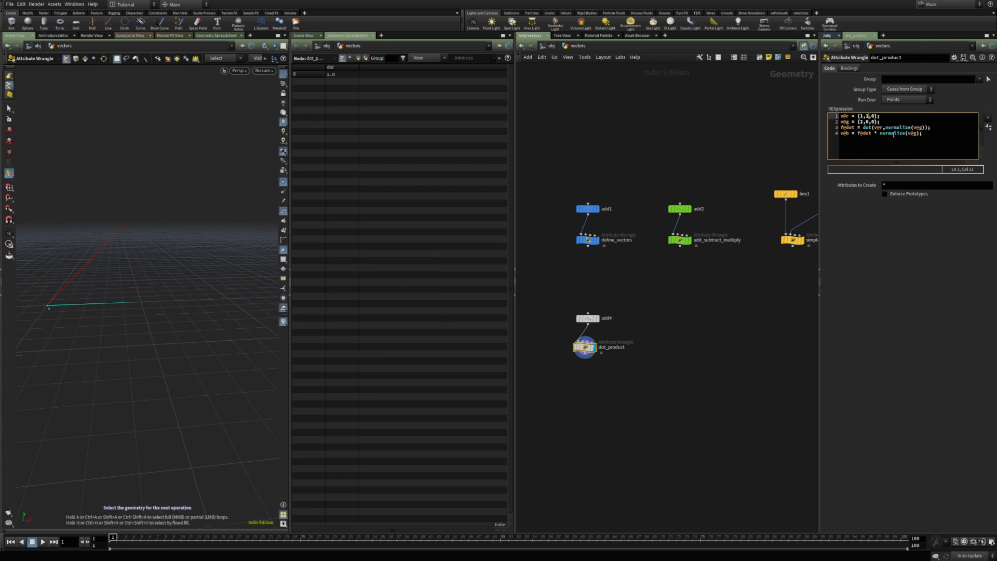
{"action": "key", "text": "Left"}
{"action": "key", "text": "BackSpace"}
{"action": "type", "text": "2"}
{"action": "left_click", "coordinate": [819, 271]}
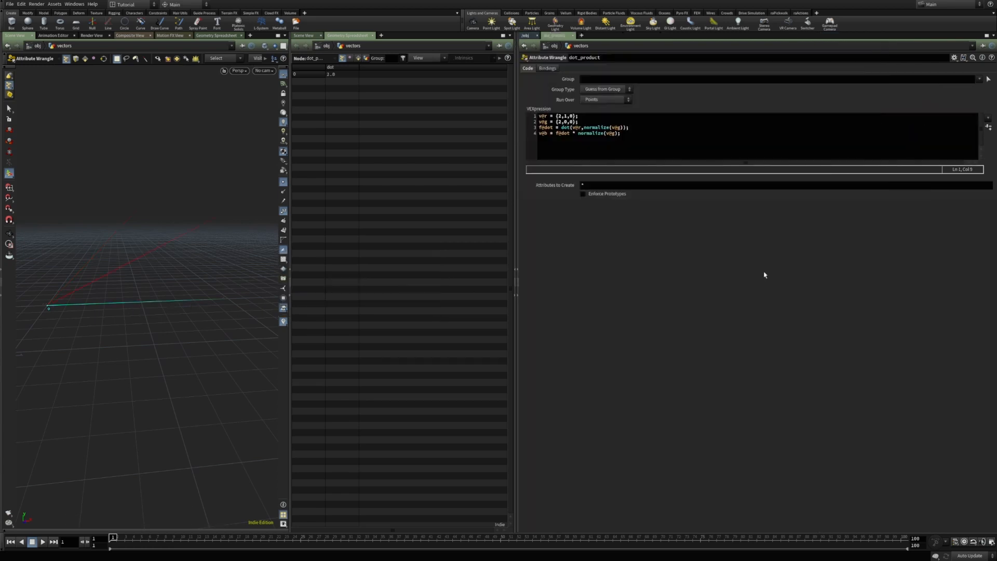
Set the y component of v@g to 0.5 so it reads {2,0.5,0}, and turn the g visualizer back on.
{"action": "left_click_drag", "start_coordinate": [221, 304], "coordinate": [179, 307], "text": "alt"}
{"action": "left_click", "coordinate": [571, 121]}
{"action": "type", "text": ".5"}
{"action": "left_click", "coordinate": [626, 251]}
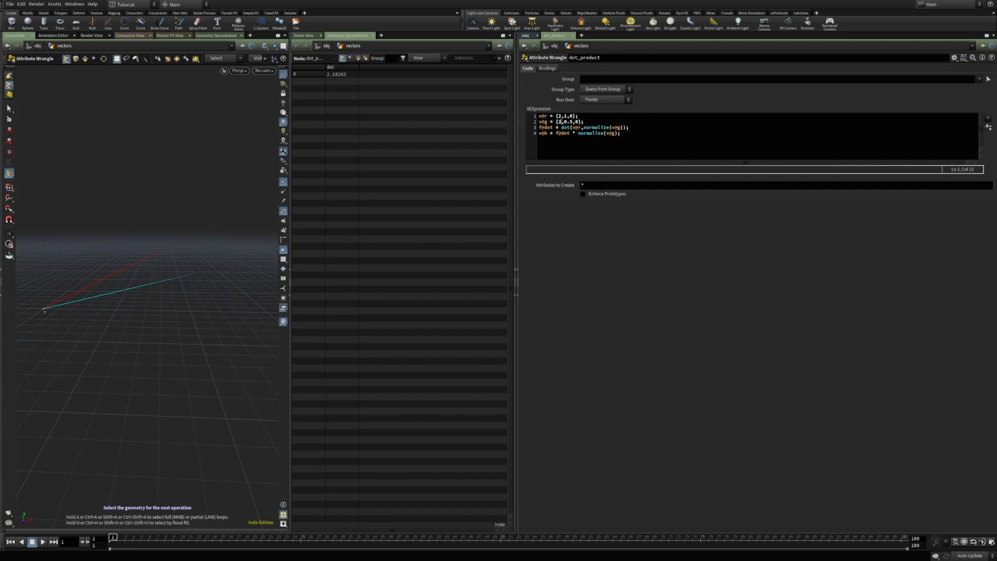
{"action": "left_click", "coordinate": [283, 321]}
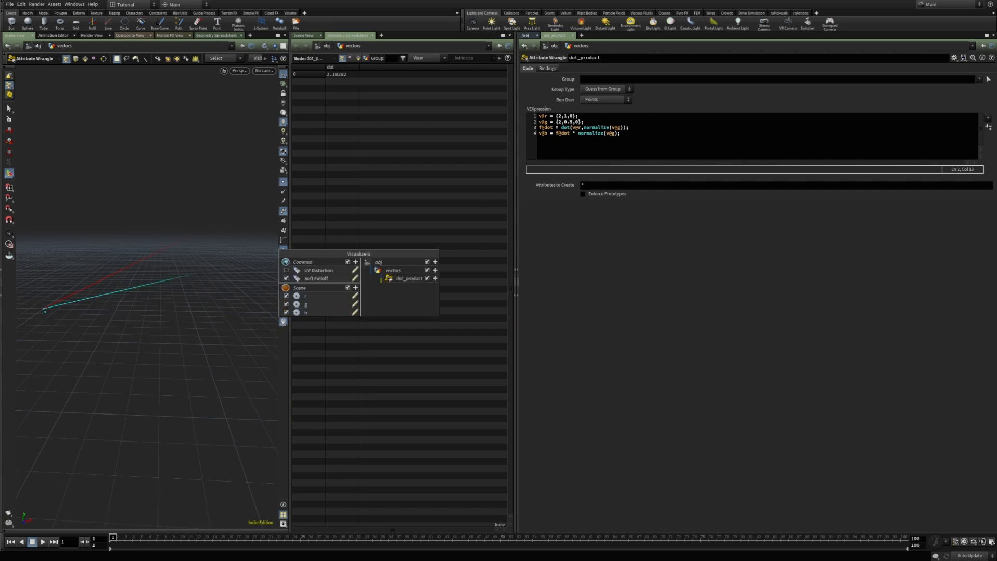
Set the x component of v@g to 5 so the vector reads {5,0.5,0}.
{"action": "left_click", "coordinate": [559, 122]}
{"action": "left_click", "coordinate": [605, 280]}
{"action": "right_click_drag", "start_coordinate": [146, 321], "coordinate": [107, 320], "text": "alt"}
{"action": "middle_click_drag", "start_coordinate": [107, 320], "coordinate": [64, 311], "text": "alt"}
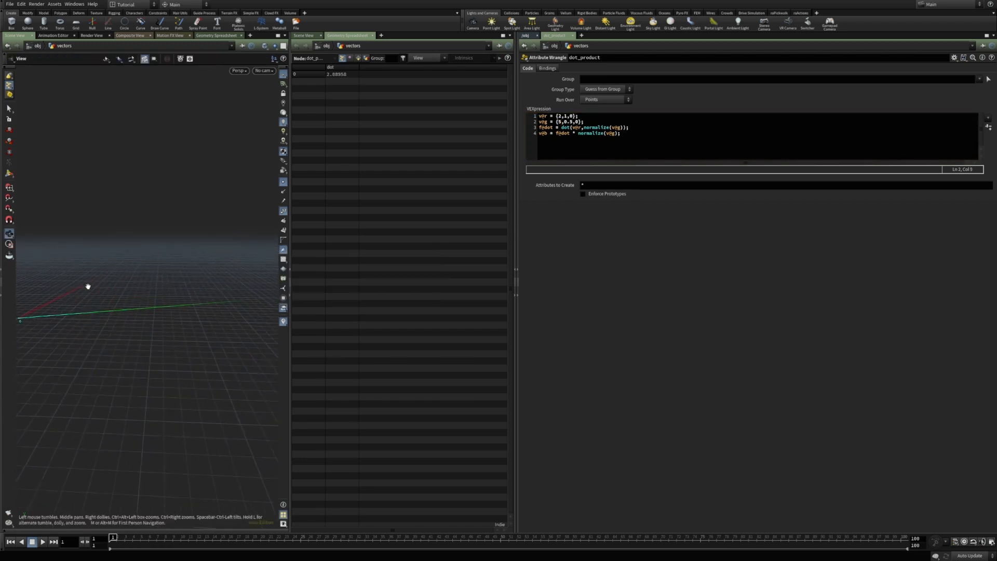
{"action": "key", "text": "Return"}
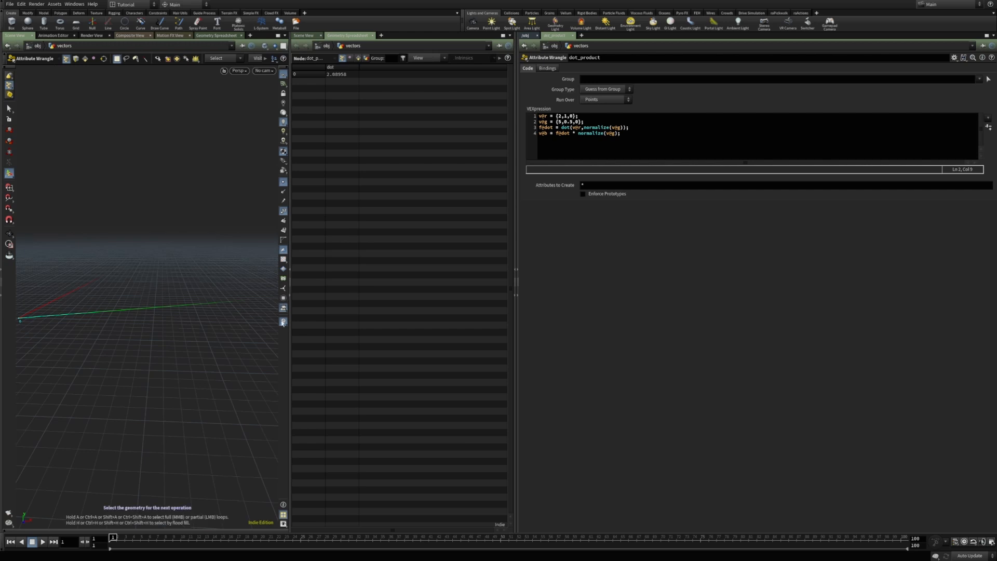
Hide the g visualizer and close the Geometry Spreadsheet and the second scene view to enlarge the main viewport.
{"action": "left_click", "coordinate": [283, 322]}
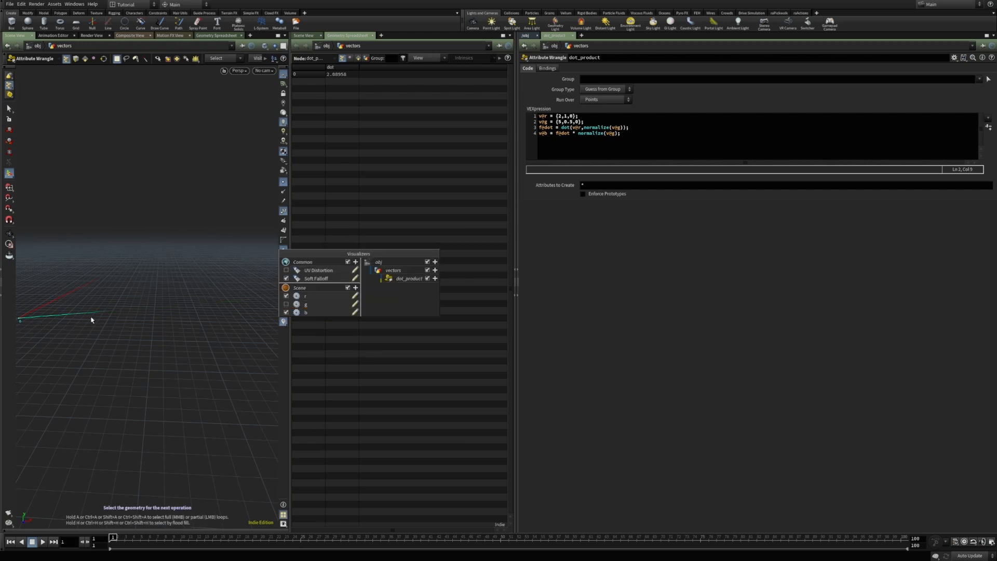
{"action": "middle_click_drag", "start_coordinate": [58, 335], "coordinate": [95, 321]}
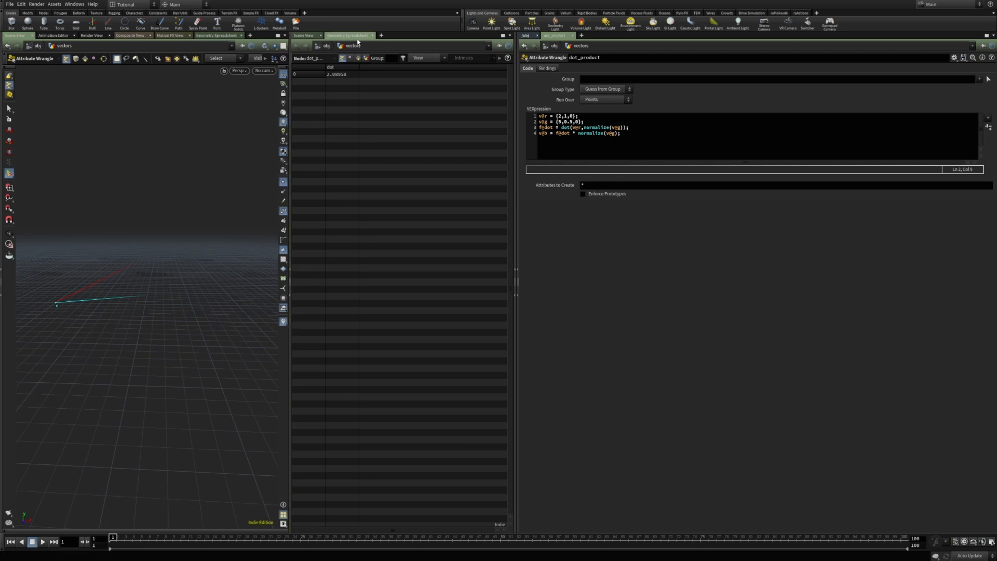
{"action": "left_click", "coordinate": [372, 36]}
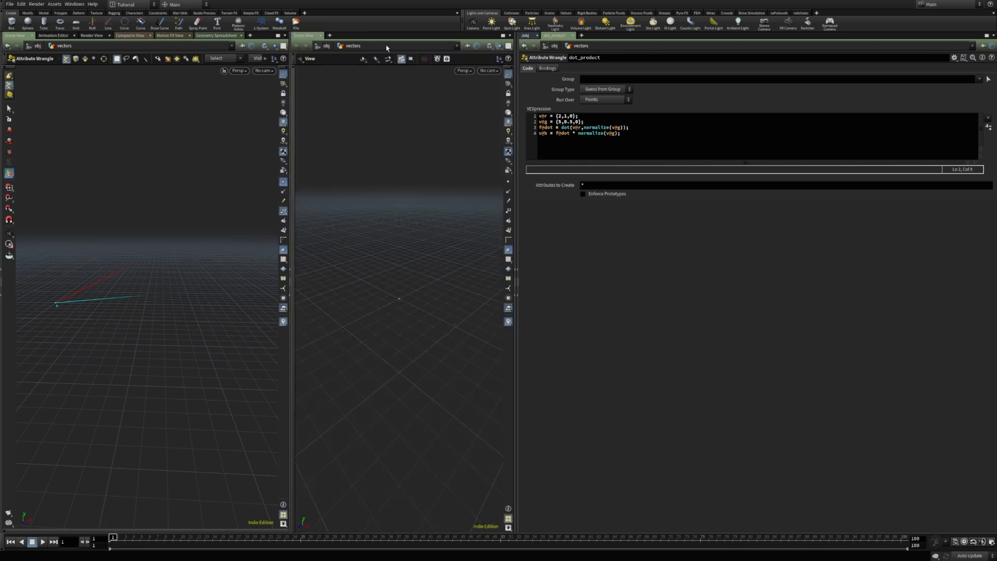
{"action": "left_click", "coordinate": [320, 35]}
Show the g vector visualizer again and frame all the vectors in the enlarged viewport.
{"action": "left_click", "coordinate": [509, 249]}
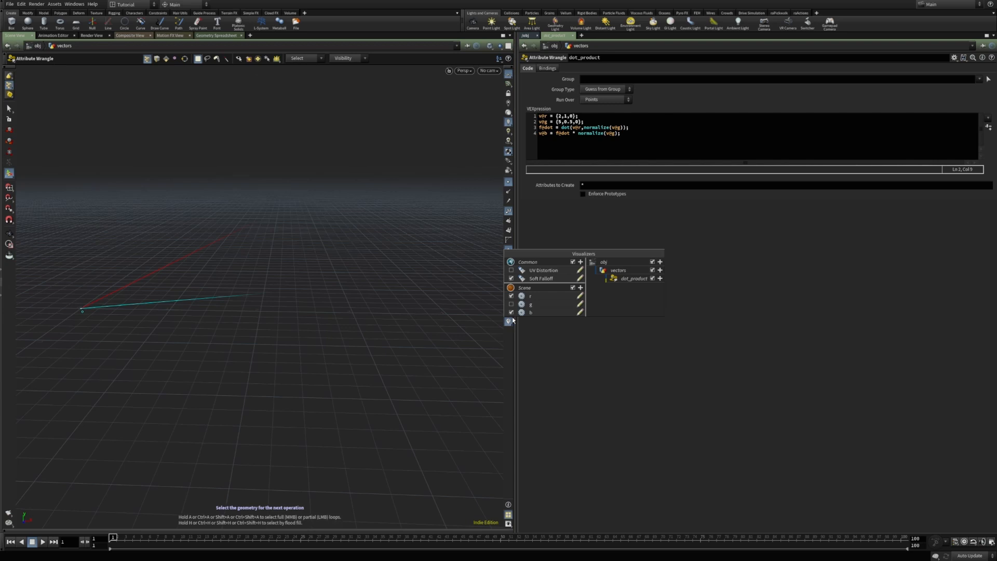
{"action": "left_click", "coordinate": [511, 305]}
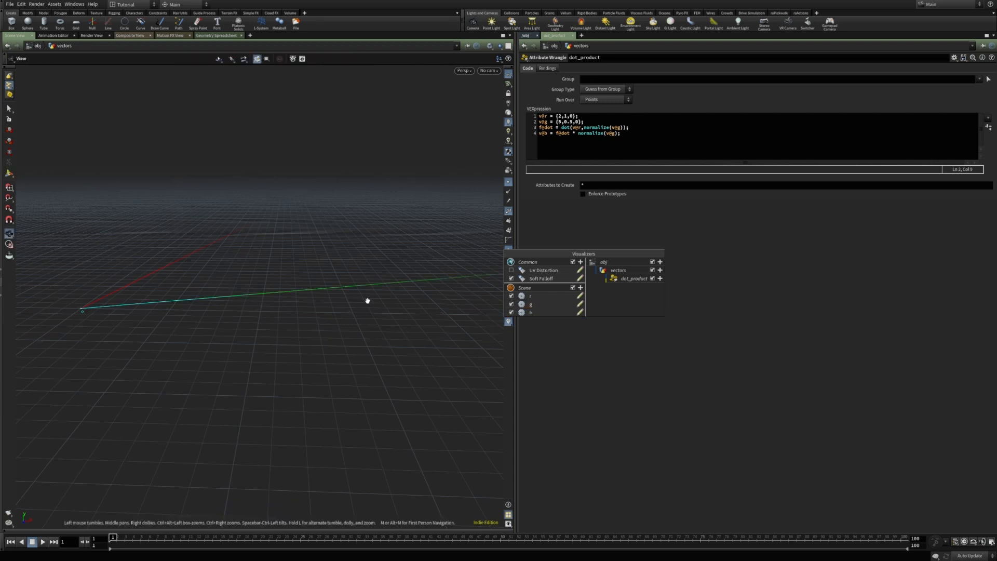
{"action": "right_click_drag", "start_coordinate": [367, 301], "coordinate": [318, 291], "text": "alt"}
Annotate the viewport with a green arrow over the g vector and a red arrow over the r vector.
{"action": "key", "text": "ctrl+alt+g"}
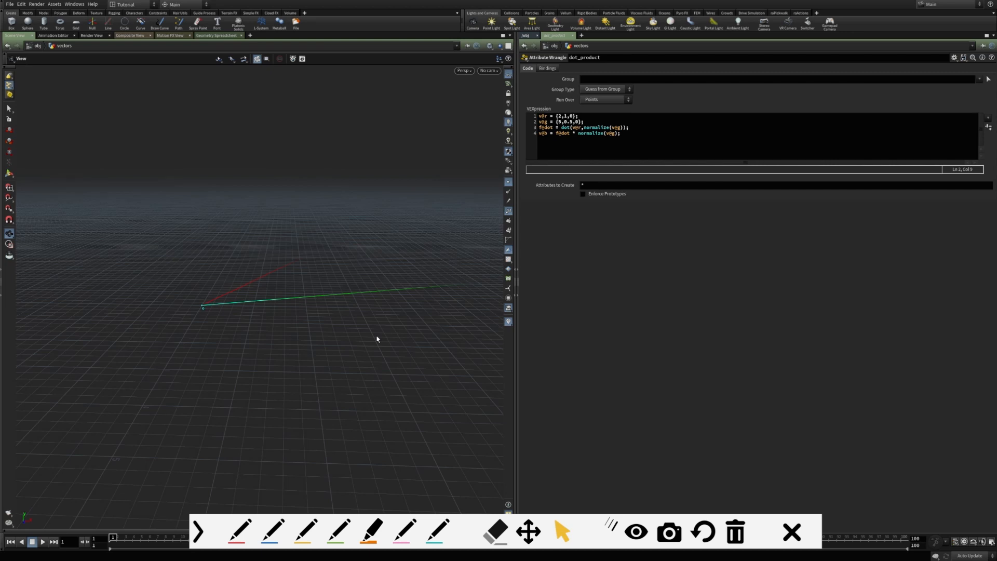
{"action": "left_click", "coordinate": [335, 521]}
{"action": "mouse_move", "coordinate": [202, 306]}
{"action": "left_mouse_down"}
{"action": "mouse_move", "coordinate": [456, 283]}
{"action": "mouse_move", "coordinate": [446, 286]}
{"action": "left_mouse_up"}
{"action": "left_click", "coordinate": [238, 529]}
{"action": "left_click_drag", "start_coordinate": [202, 306], "coordinate": [313, 255]}
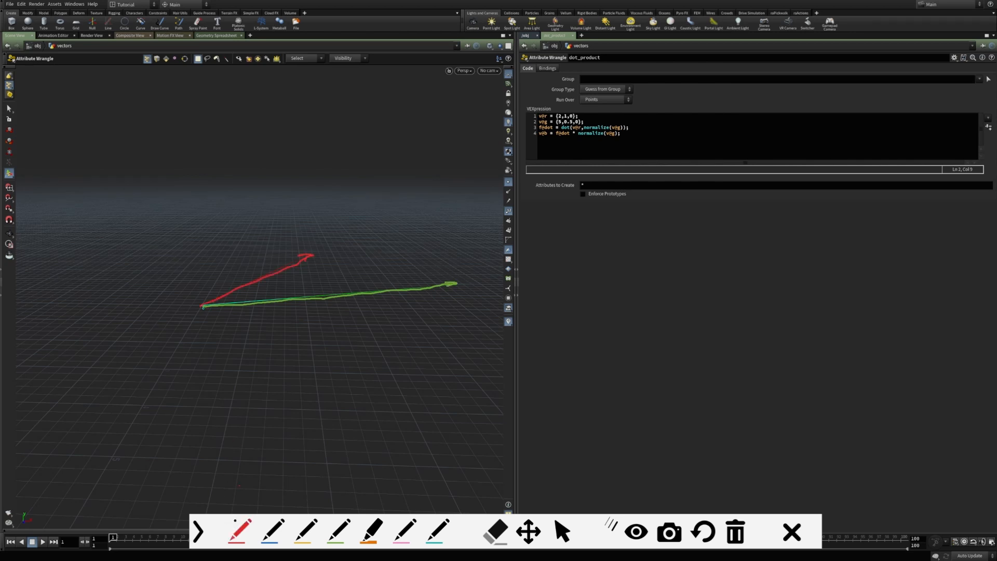
Sketch a blue arrow along the green one with a dashed drop from the red tip, and close the annotation overlay.
{"action": "left_click", "coordinate": [275, 531]}
{"action": "left_click_drag", "start_coordinate": [213, 312], "coordinate": [322, 302]}
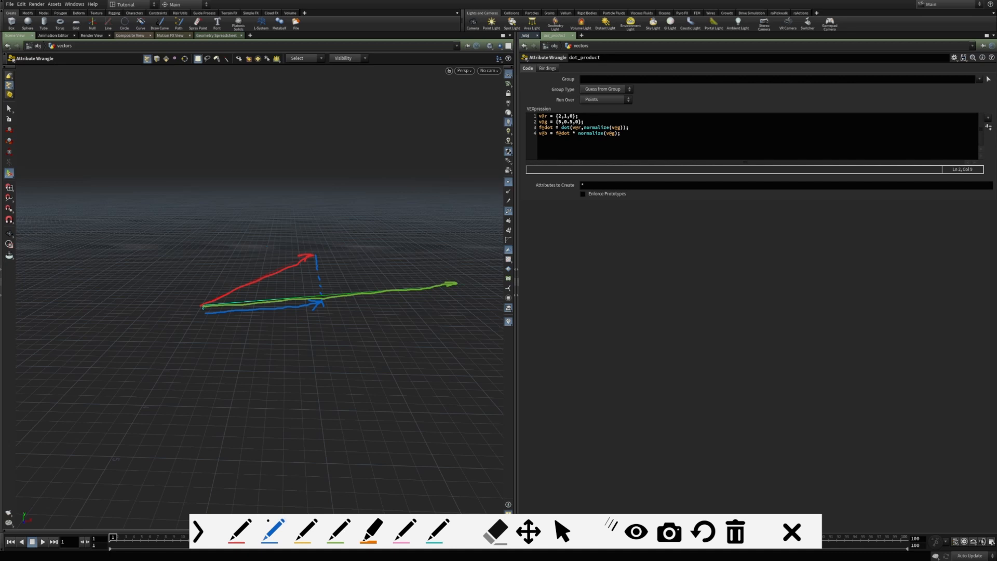
{"action": "mouse_move", "coordinate": [253, 317]}
{"action": "left_mouse_down"}
{"action": "mouse_move", "coordinate": [251, 328]}
{"action": "mouse_move", "coordinate": [307, 307]}
{"action": "left_mouse_up"}
{"action": "left_click", "coordinate": [791, 532]}
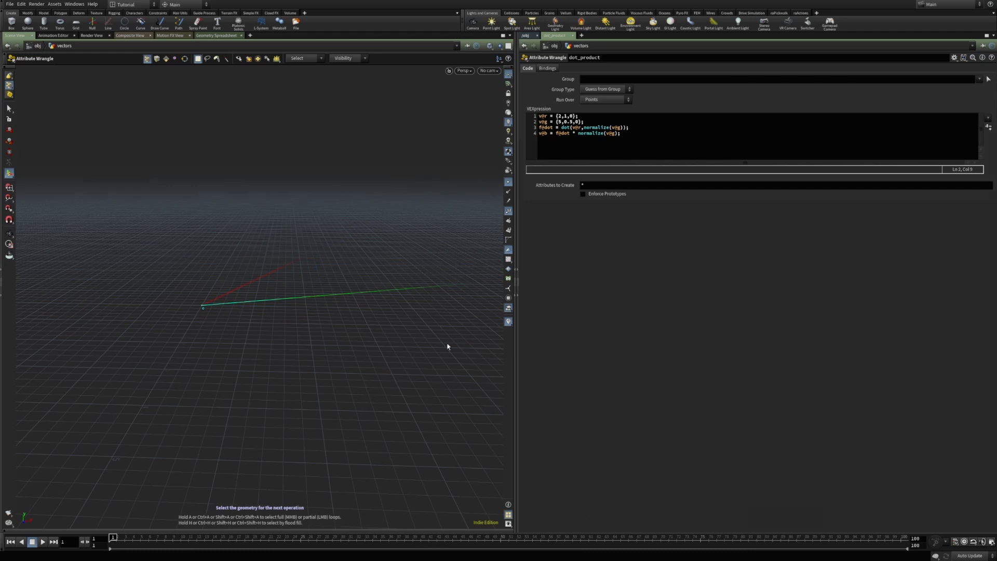
Reveal the node network and colour the add4 and dot_product nodes dark purple.
{"action": "left_click", "coordinate": [519, 346]}
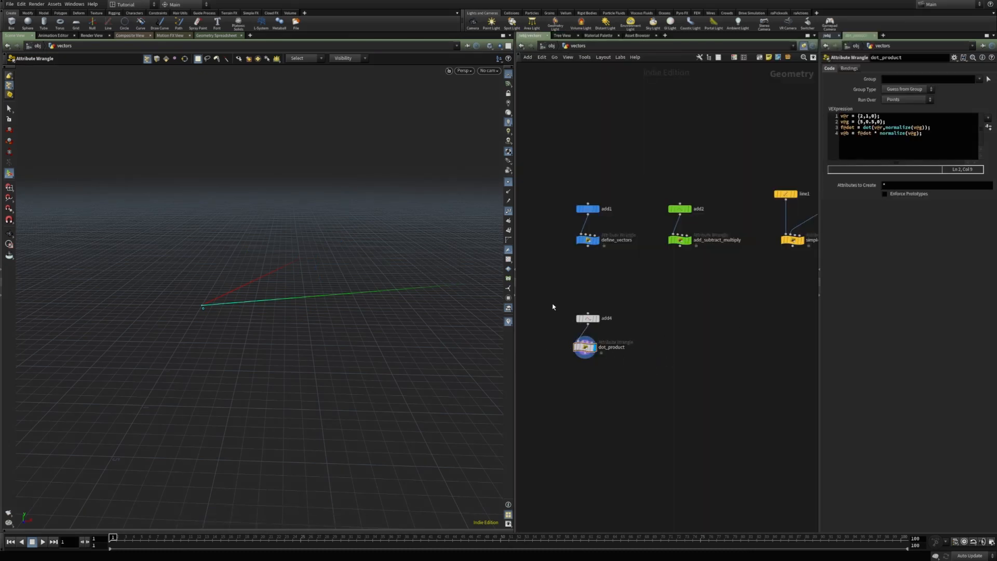
{"action": "left_click_drag", "start_coordinate": [552, 305], "coordinate": [701, 420]}
{"action": "key", "text": "c"}
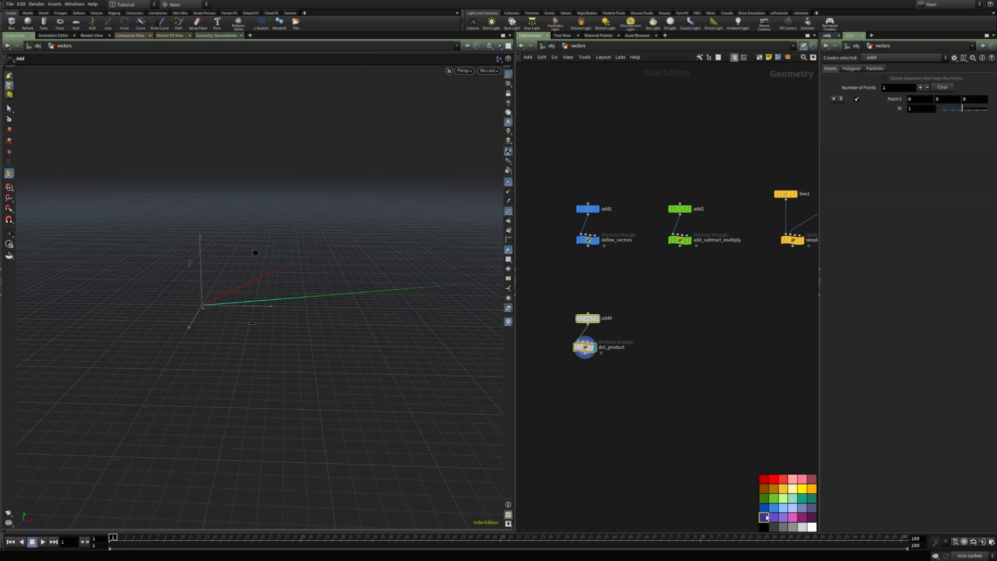
{"action": "left_click", "coordinate": [763, 517]}
{"action": "left_click", "coordinate": [629, 410]}
{"action": "key", "text": "c"}
{"action": "middle_click_drag", "start_coordinate": [681, 405], "coordinate": [666, 406]}
{"action": "middle_click_drag", "start_coordinate": [696, 343], "coordinate": [691, 344]}
{"action": "scroll", "coordinate": [642, 320], "scroll_direction": "up", "scroll_amount": 2}
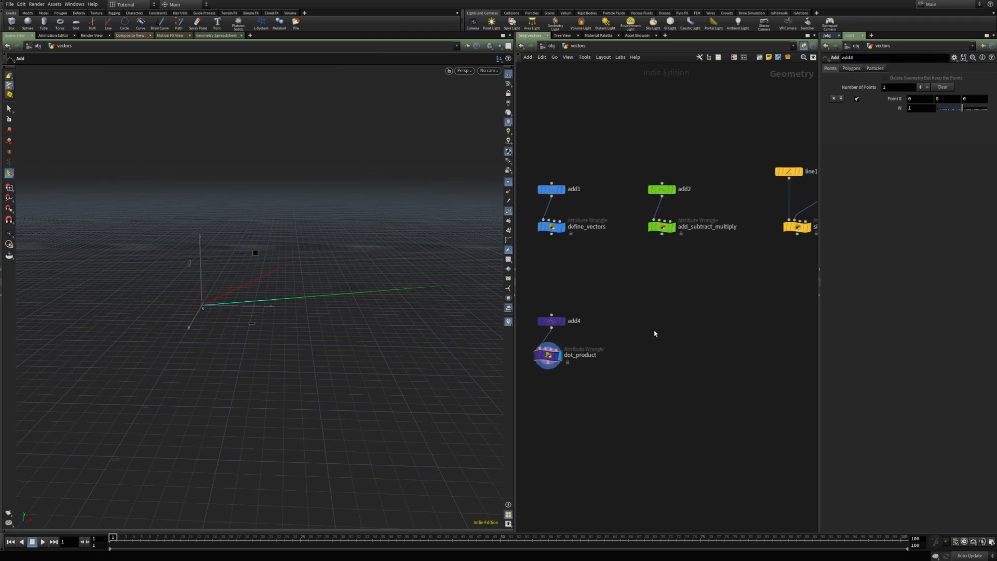
Add a Grid node and place it beside the add4 node in the network.
{"action": "key", "text": "Tab"}
{"action": "type", "text": "grid"}
{"action": "key", "text": "Return"}
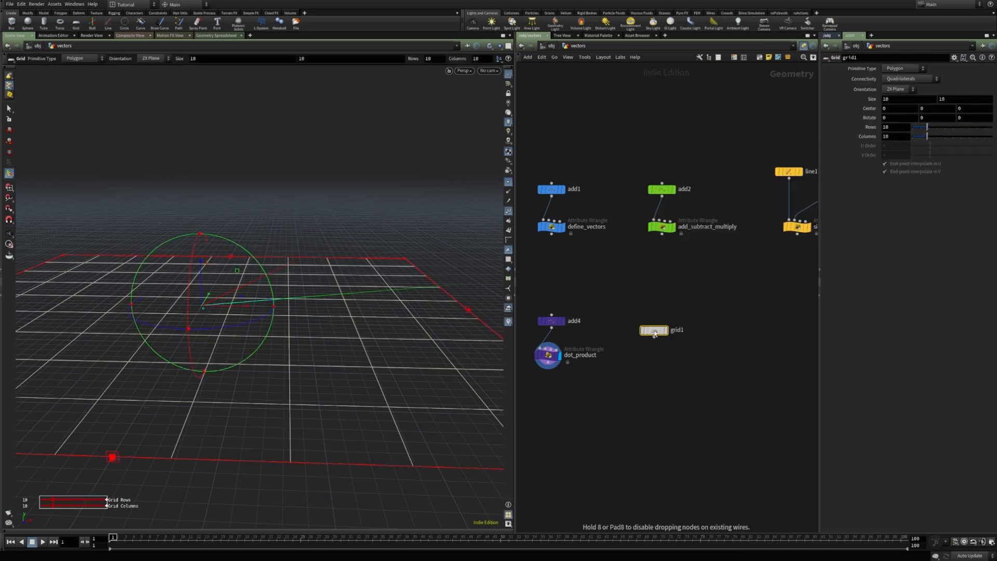
{"action": "left_click", "coordinate": [655, 334]}
{"action": "left_click_drag", "start_coordinate": [655, 334], "coordinate": [676, 315]}
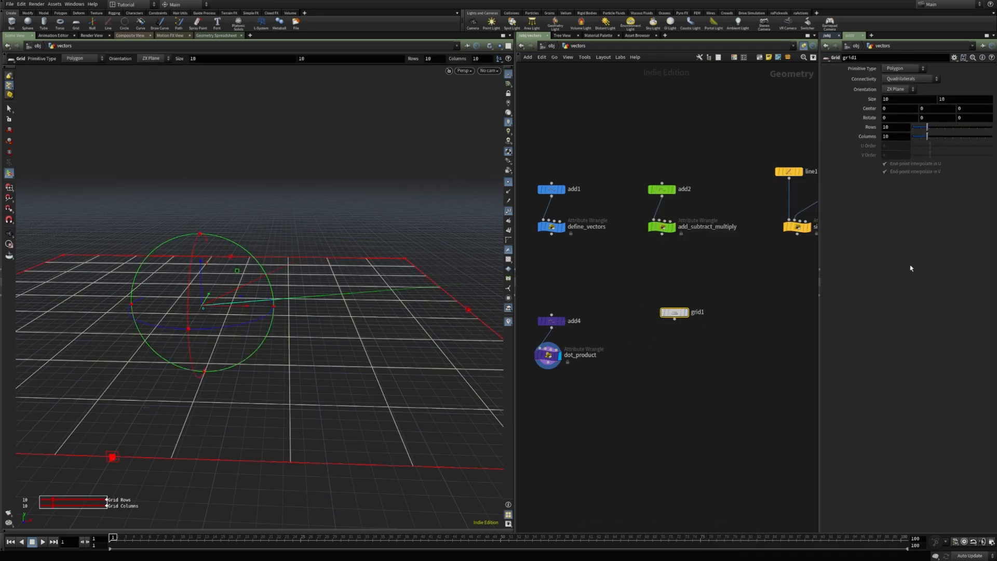
Set the grid's orientation to XY Plane and view it from the front.
{"action": "scroll", "coordinate": [364, 309], "scroll_direction": "down", "scroll_amount": 4}
{"action": "left_click", "coordinate": [897, 89]}
{"action": "left_click", "coordinate": [895, 99]}
{"action": "key", "text": "Escape"}
{"action": "left_click_drag", "start_coordinate": [406, 282], "coordinate": [319, 255]}
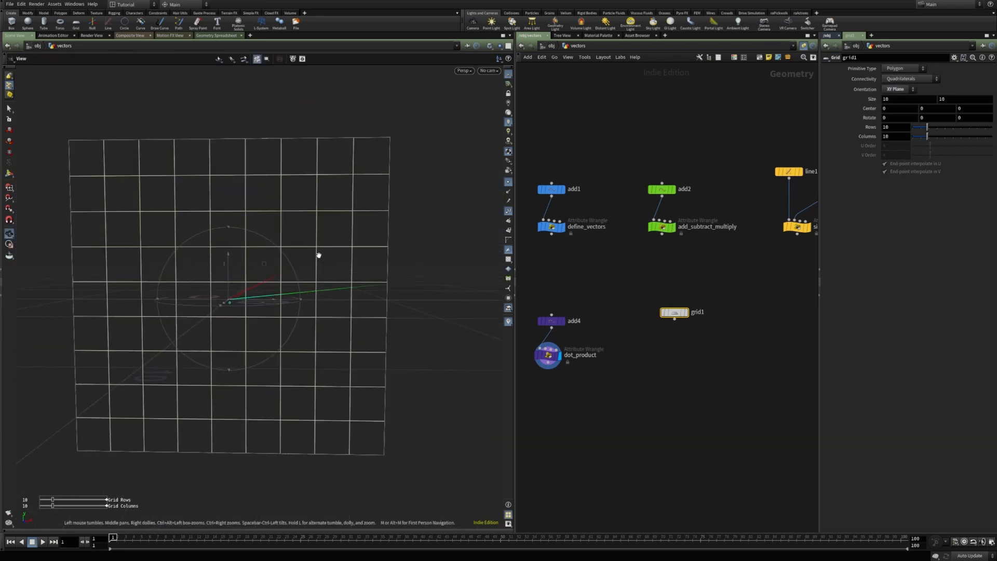
{"action": "key", "text": "Return"}
Set the grid's rows and columns to 100 each.
{"action": "left_click", "coordinate": [896, 130]}
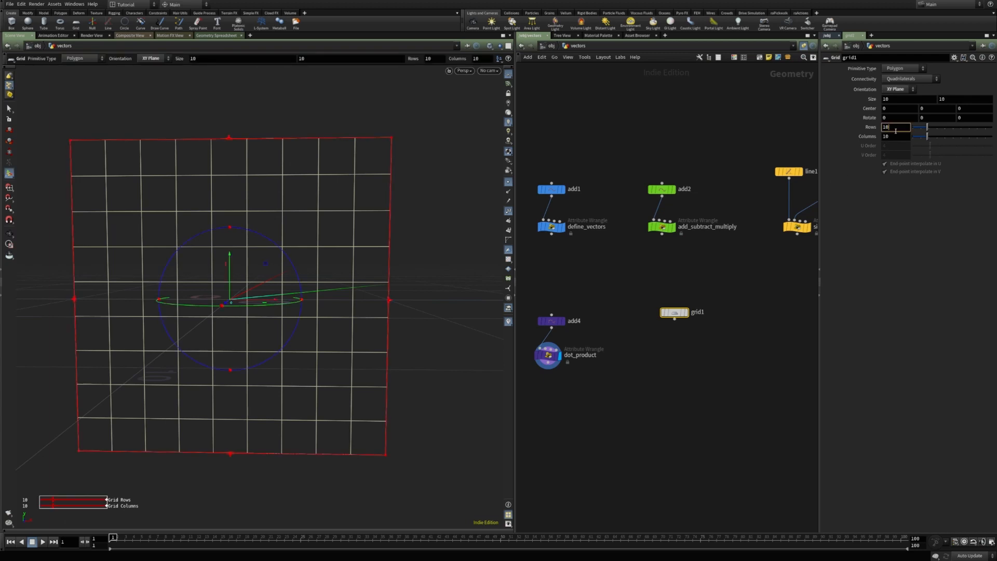
{"action": "type", "text": "0"}
{"action": "key", "text": "Tab"}
{"action": "type", "text": "10"}
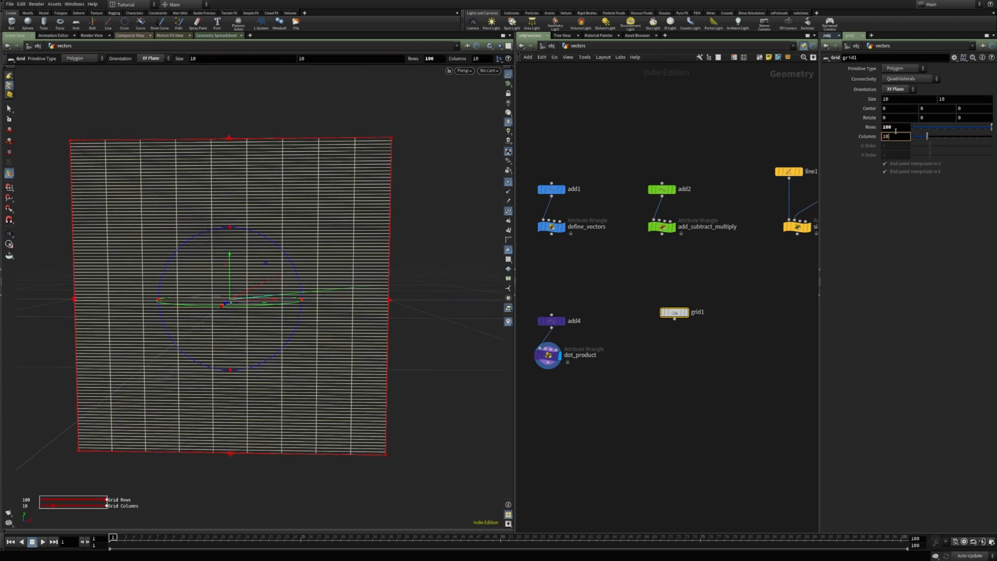
{"action": "type", "text": "0"}
{"action": "key", "text": "Return"}
Display the grid1 node and turn off the point markers and point numbers in the viewport.
{"action": "left_click", "coordinate": [661, 344]}
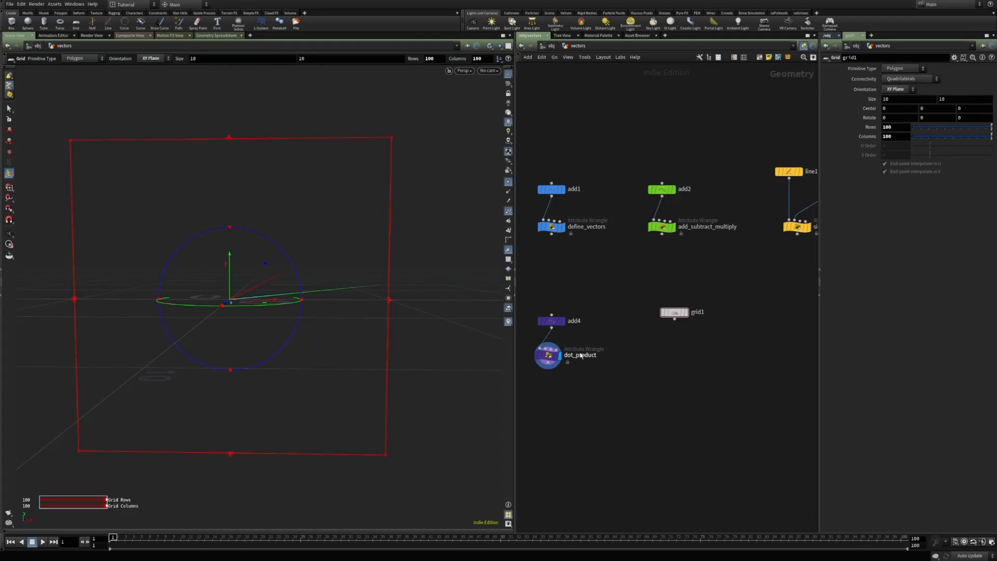
{"action": "left_click", "coordinate": [675, 313]}
{"action": "left_click", "coordinate": [686, 312]}
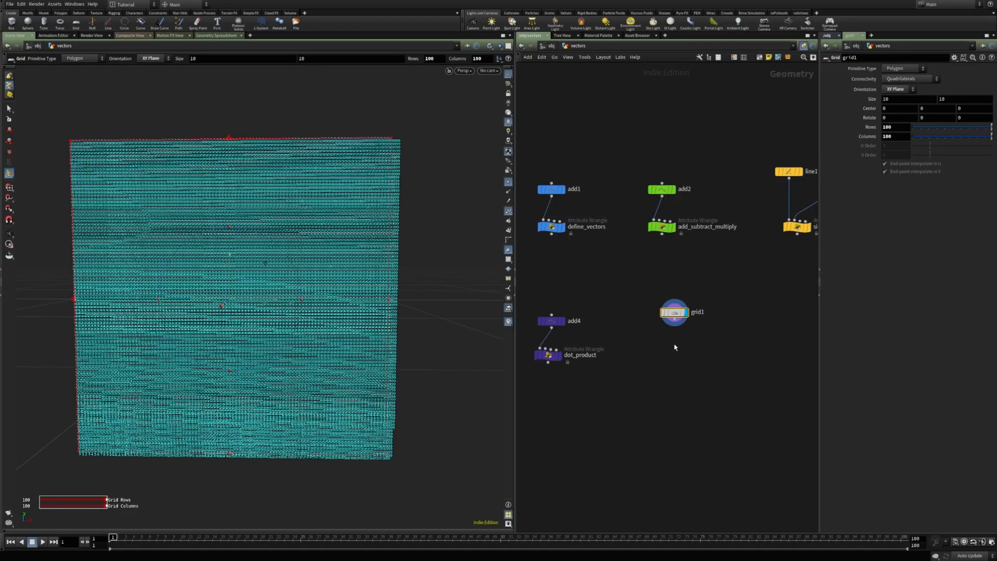
{"action": "left_click", "coordinate": [508, 182]}
{"action": "left_click", "coordinate": [508, 211]}
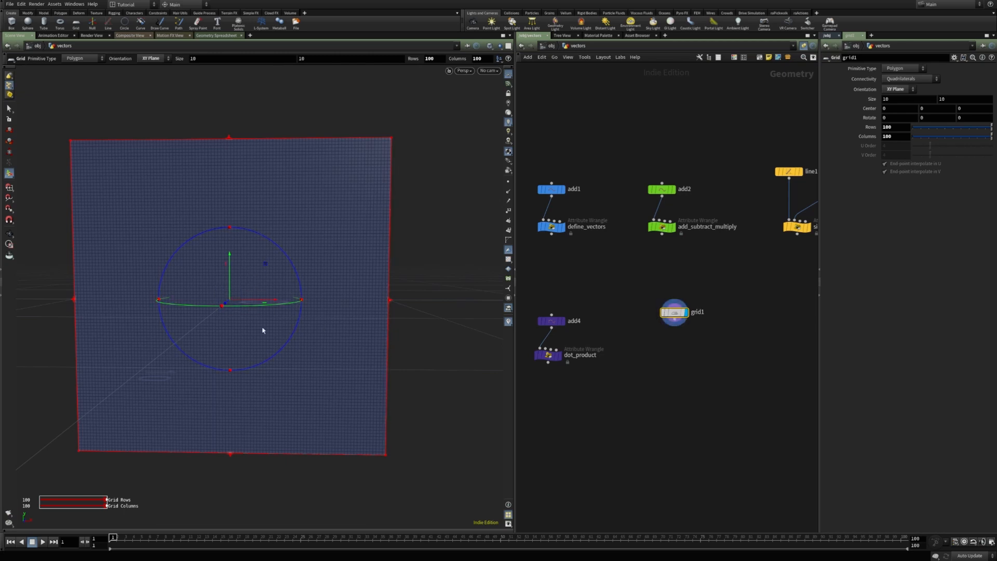
Add a Color node below grid1, connect it to the grid and display it.
{"action": "middle_click_drag", "start_coordinate": [690, 337], "coordinate": [685, 336]}
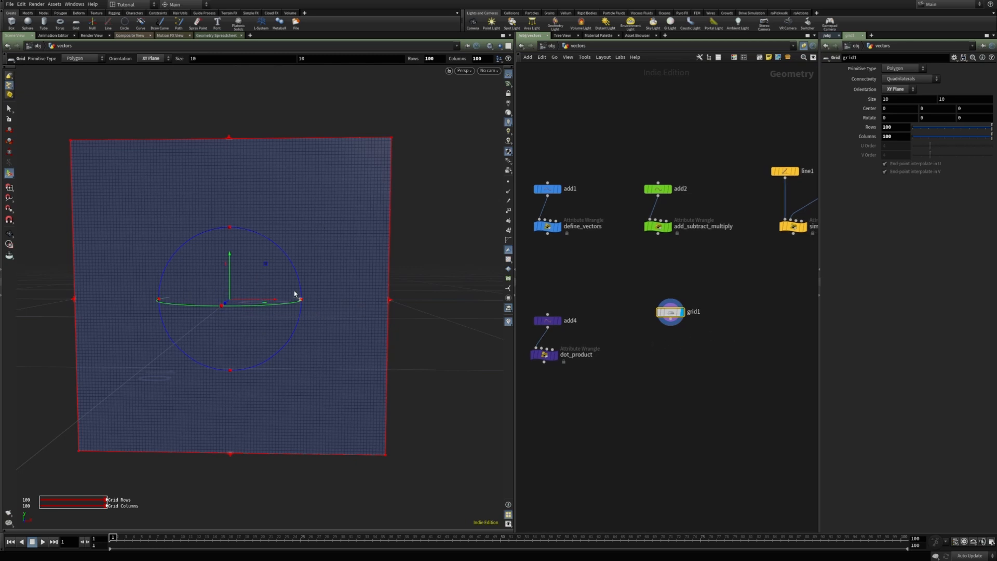
{"action": "scroll", "coordinate": [661, 371], "scroll_direction": "up", "scroll_amount": 2}
{"action": "key", "text": "Tab"}
{"action": "type", "text": "co"}
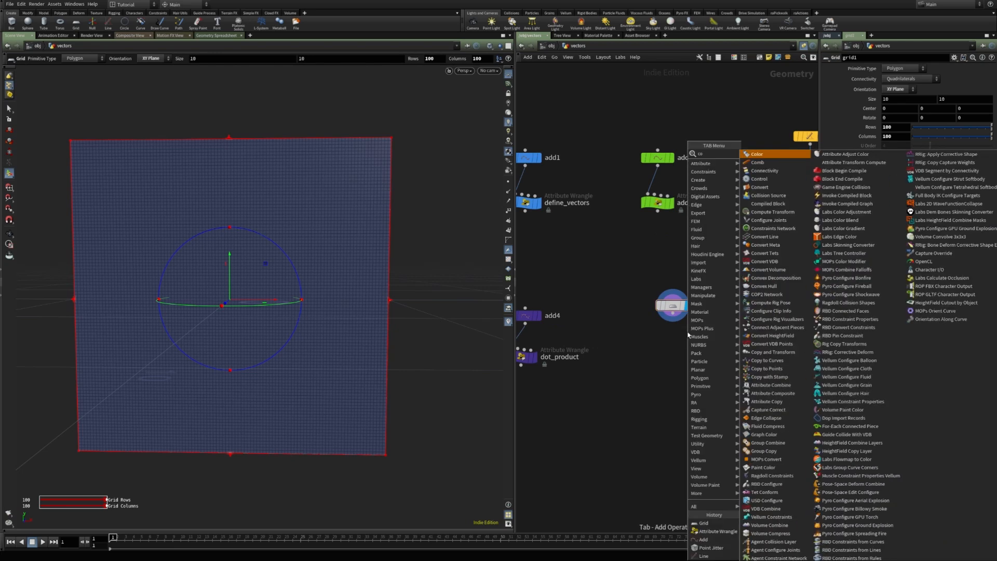
{"action": "key", "text": "Return"}
{"action": "left_click", "coordinate": [673, 339]}
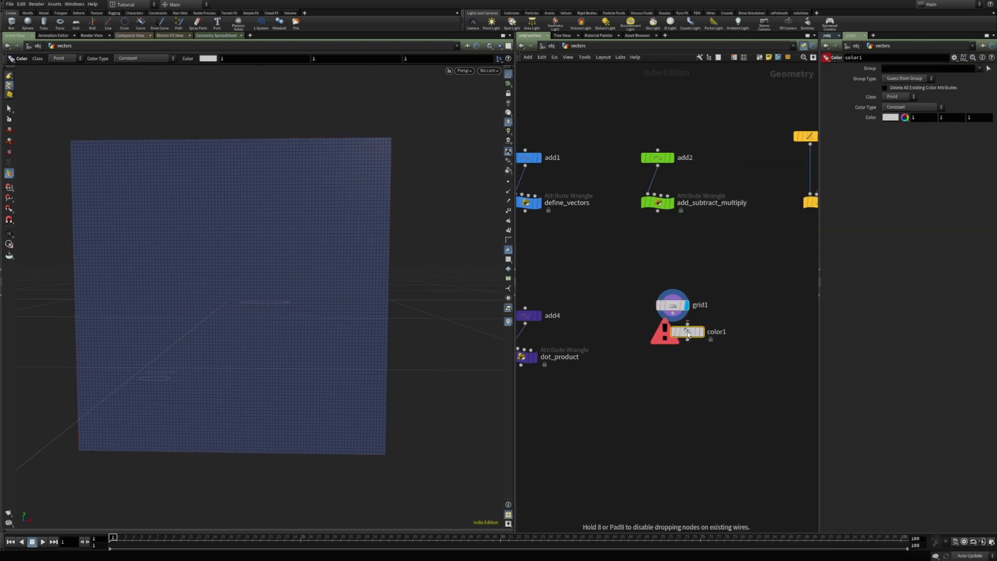
{"action": "left_click", "coordinate": [685, 339]}
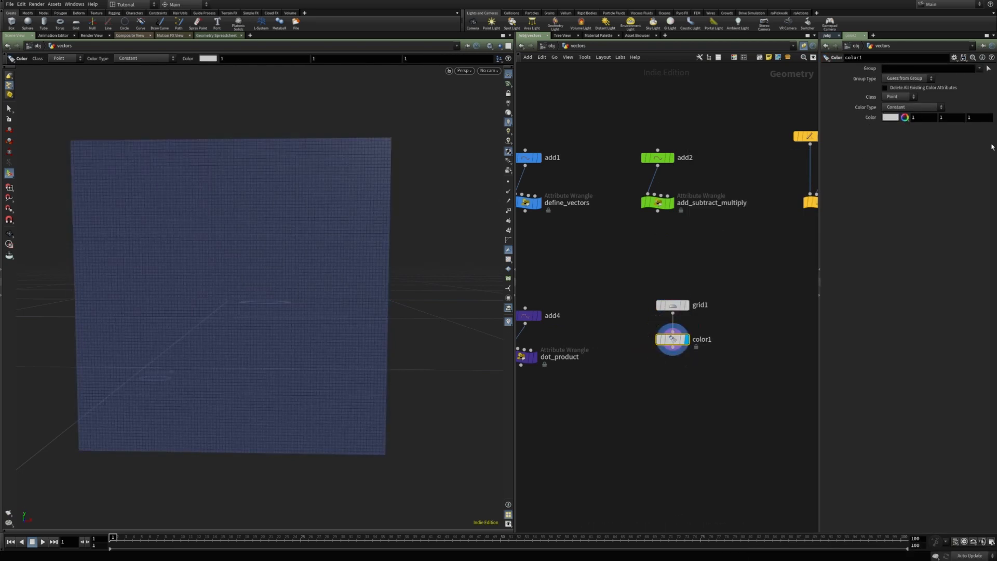
Set the Color node's constant colour to black (0, 0, 0).
{"action": "left_click", "coordinate": [894, 118]}
{"action": "left_click", "coordinate": [707, 303]}
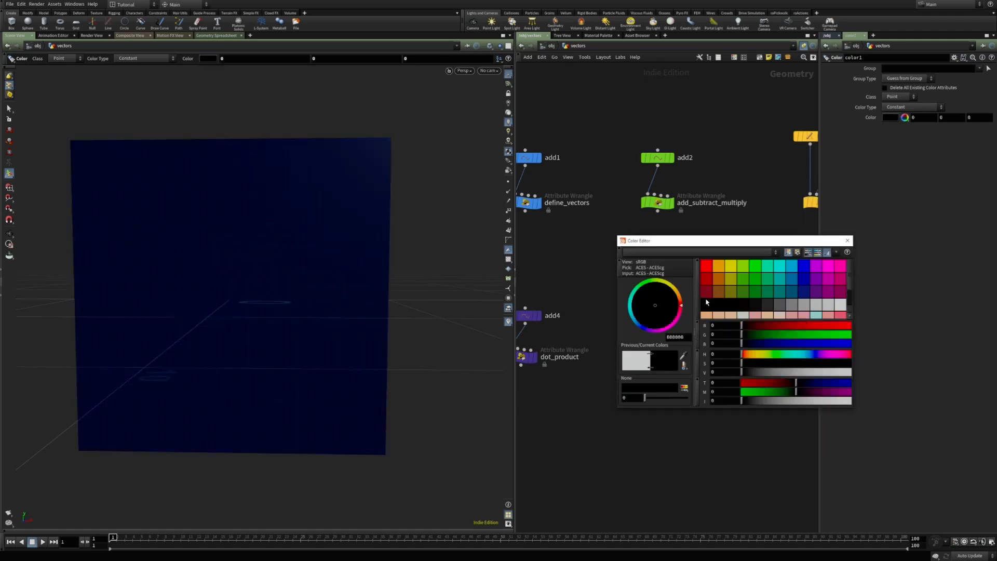
{"action": "left_click", "coordinate": [847, 240]}
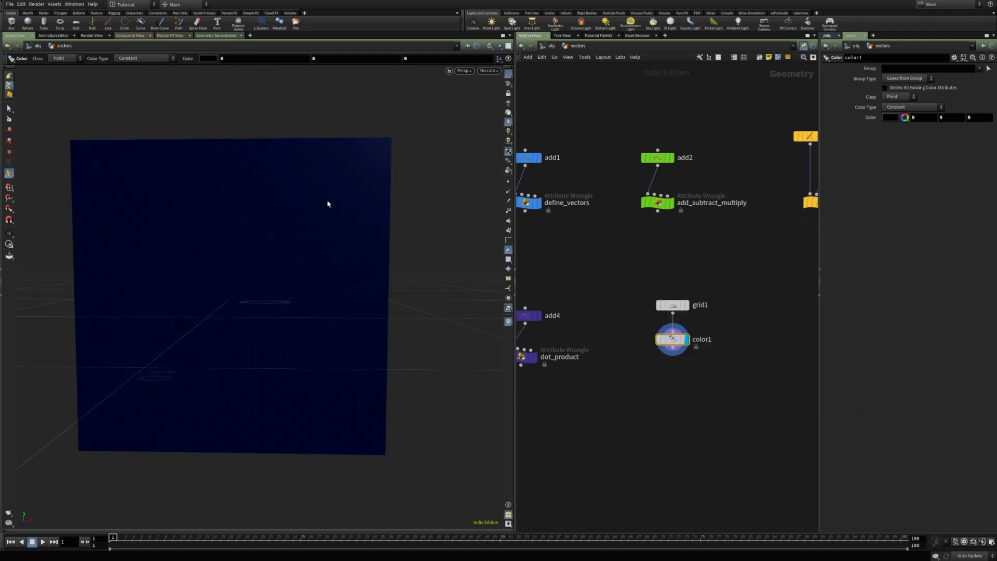
{"action": "left_click_drag", "start_coordinate": [249, 274], "coordinate": [164, 348]}
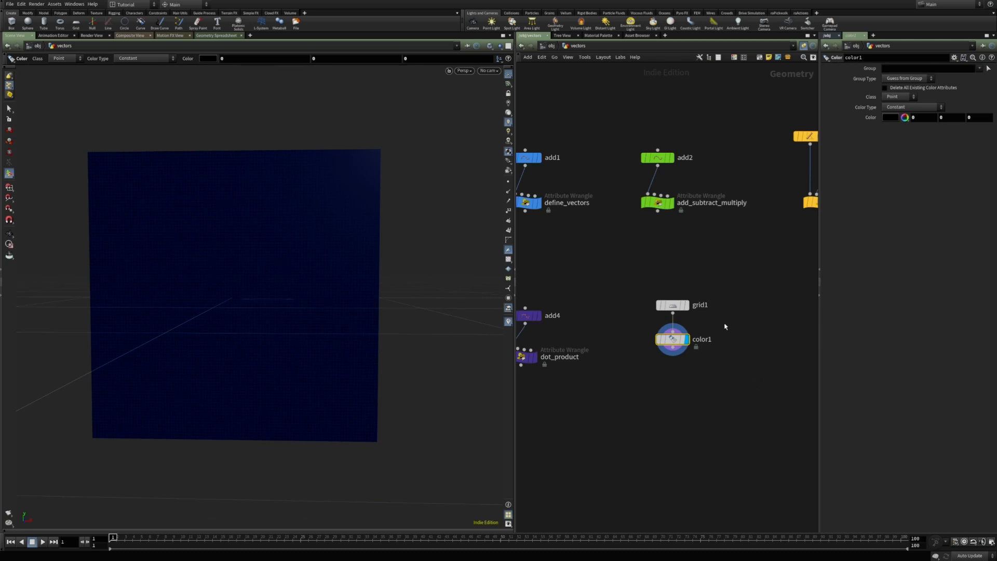
{"action": "middle_click_drag", "start_coordinate": [726, 326], "coordinate": [689, 325]}
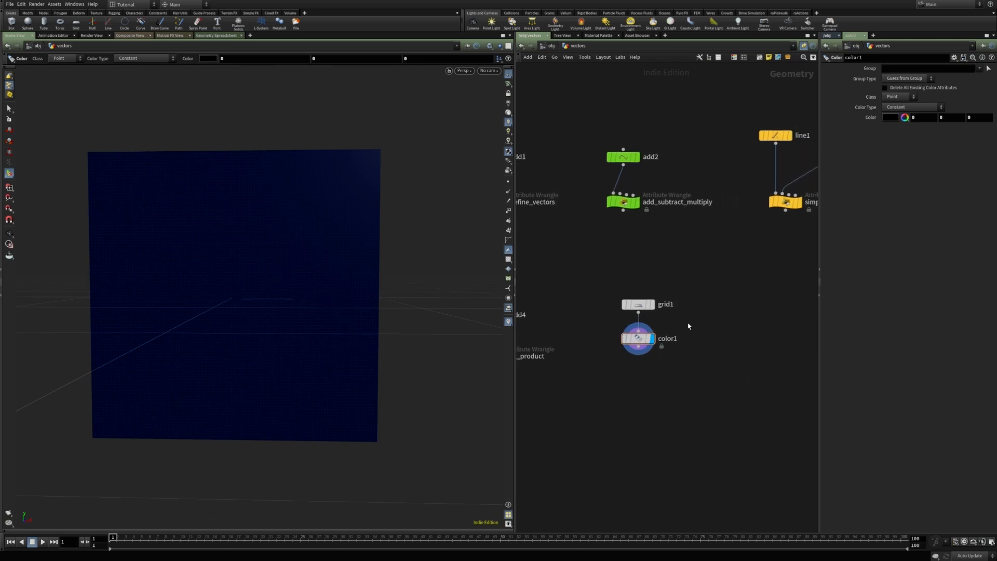
Place an Add node beside grid1 and give it two enabled points.
{"action": "key", "text": "Tab"}
{"action": "type", "text": "add"}
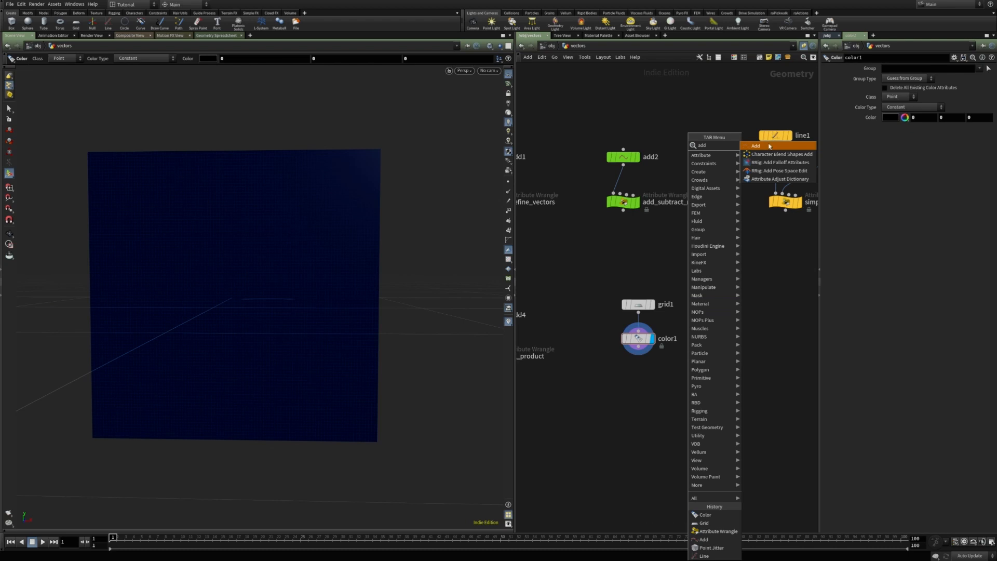
{"action": "left_click", "coordinate": [769, 146]}
{"action": "left_click", "coordinate": [716, 303]}
{"action": "left_click", "coordinate": [857, 99]}
{"action": "left_click", "coordinate": [841, 98]}
{"action": "left_click", "coordinate": [856, 99]}
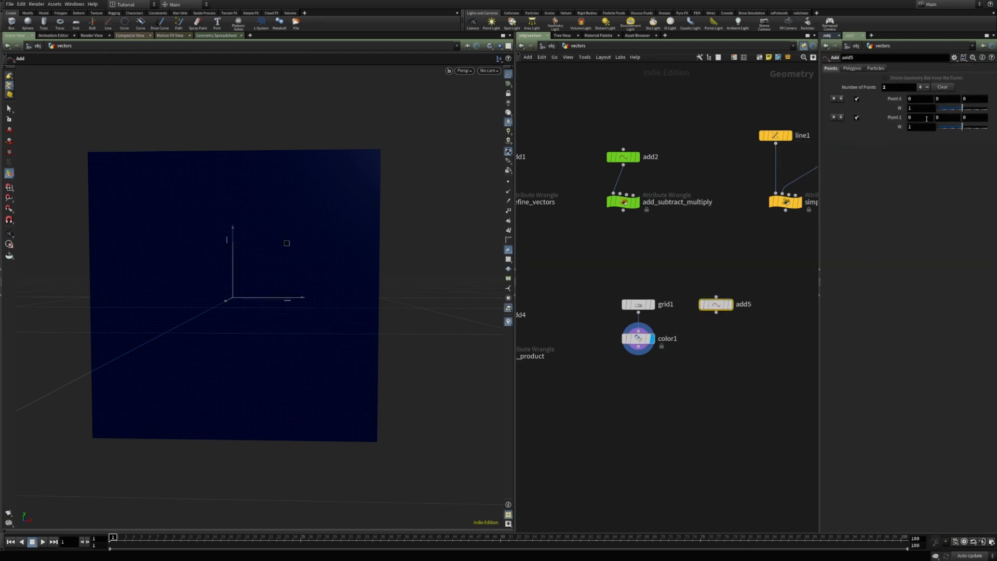
Set the Add node's second point to X 1 and Y 1, and join all points into a polygon by group.
{"action": "left_click", "coordinate": [939, 119]}
{"action": "double_click", "coordinate": [912, 118]}
{"action": "type", "text": "1"}
{"action": "key", "text": "Tab"}
{"action": "type", "text": "1"}
{"action": "key", "text": "Return"}
{"action": "left_click", "coordinate": [852, 68]}
{"action": "left_click", "coordinate": [859, 89]}
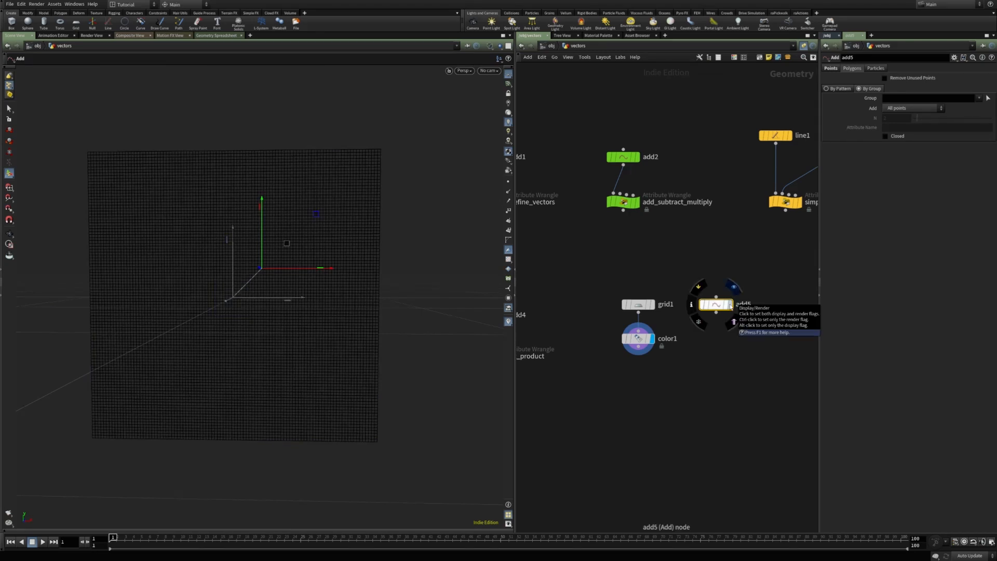
Switch to the front view and move the line's two points so it runs diagonally across the grid from lower left to upper right.
{"action": "mouse_move", "coordinate": [267, 276]}
{"action": "left_mouse_down"}
{"action": "mouse_move", "coordinate": [312, 234]}
{"action": "mouse_move", "coordinate": [302, 206]}
{"action": "left_mouse_up"}
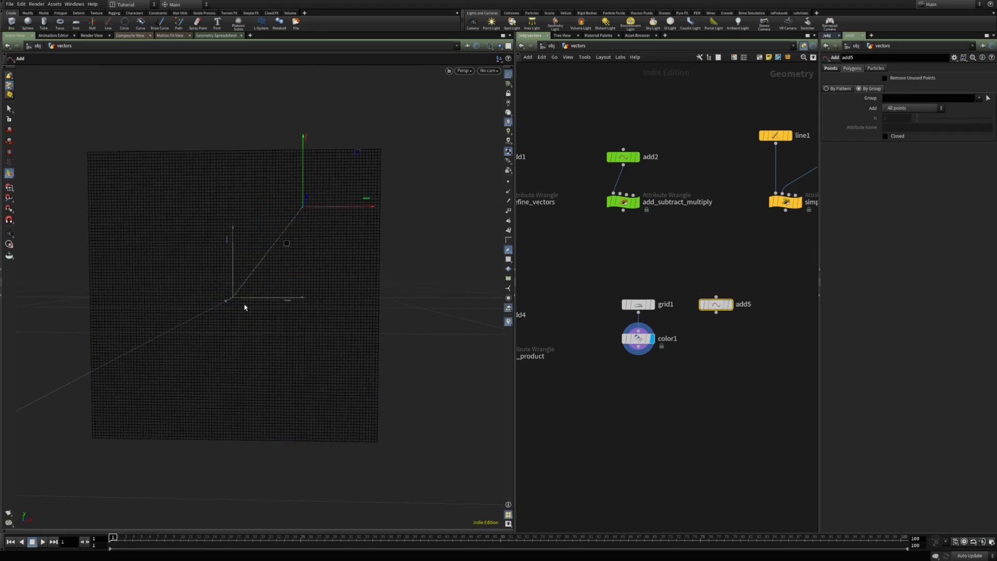
{"action": "key", "text": "space+3"}
{"action": "left_click", "coordinate": [157, 417]}
{"action": "scroll", "coordinate": [363, 244], "scroll_direction": "down", "scroll_amount": 3}
{"action": "left_click_drag", "start_coordinate": [362, 190], "coordinate": [362, 228]}
Add an Attribute Wrangle below color1, wire color1 into its first input and add5 into its second, and display it.
{"action": "middle_click_drag", "start_coordinate": [670, 407], "coordinate": [670, 351]}
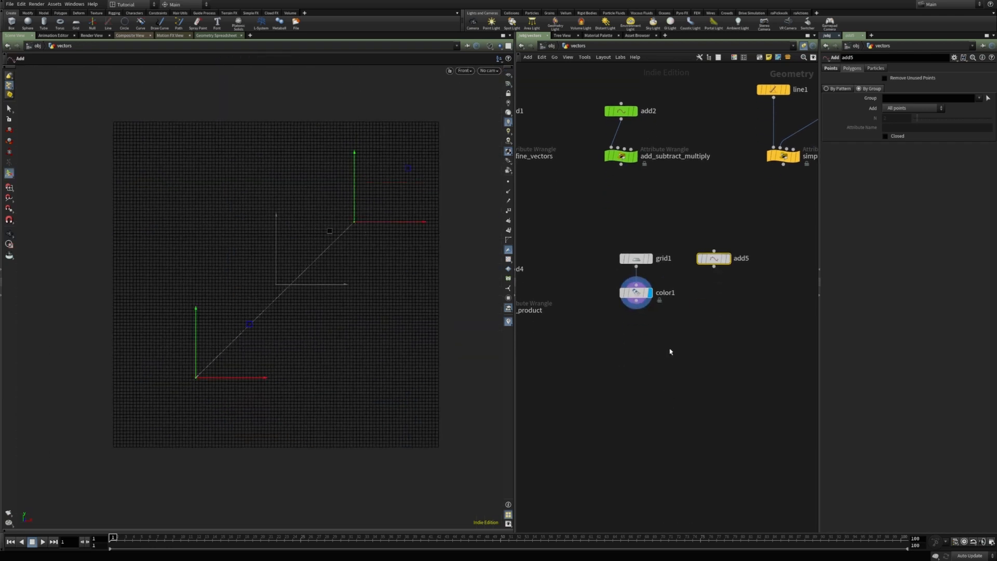
{"action": "key", "text": "Tab"}
{"action": "type", "text": "a"}
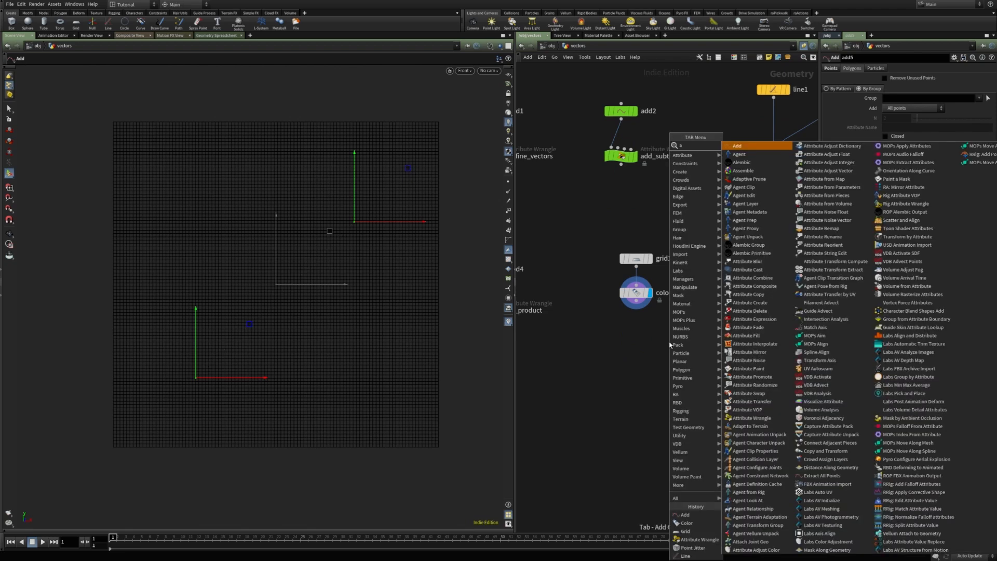
{"action": "type", "text": "ttr"}
{"action": "key", "text": "Down"}
{"action": "key", "text": "Down"}
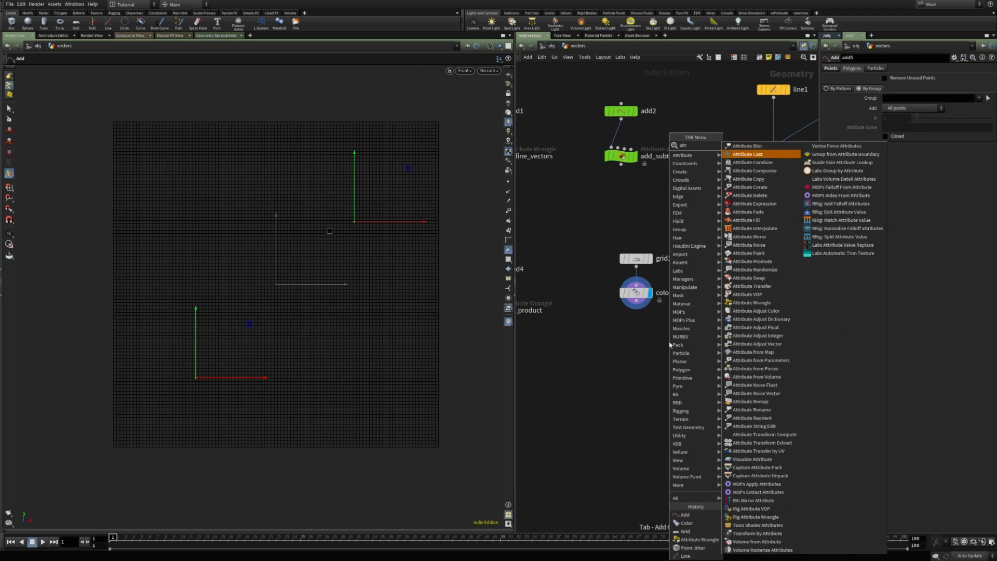
{"action": "key", "text": "BackSpace"}
{"action": "key", "text": "BackSpace"}
{"action": "key", "text": "BackSpace"}
{"action": "type", "text": "ttrw"}
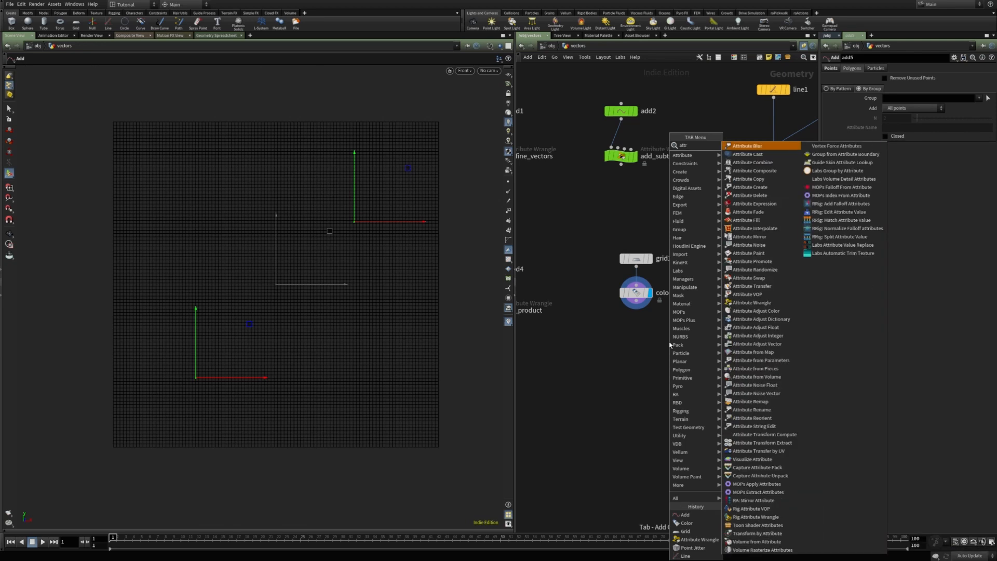
{"action": "key", "text": "Return"}
{"action": "key", "text": "Return"}
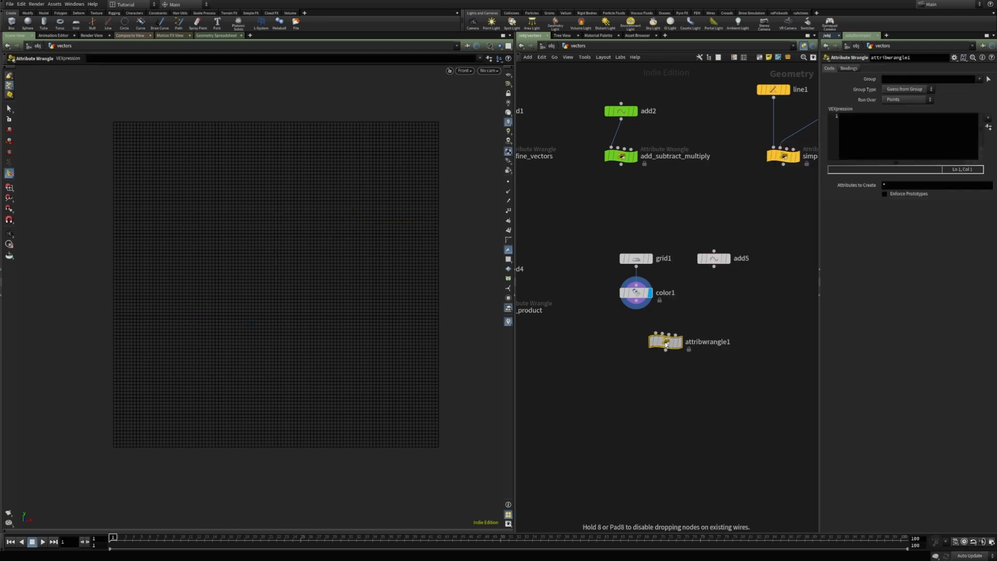
{"action": "left_click", "coordinate": [662, 342]}
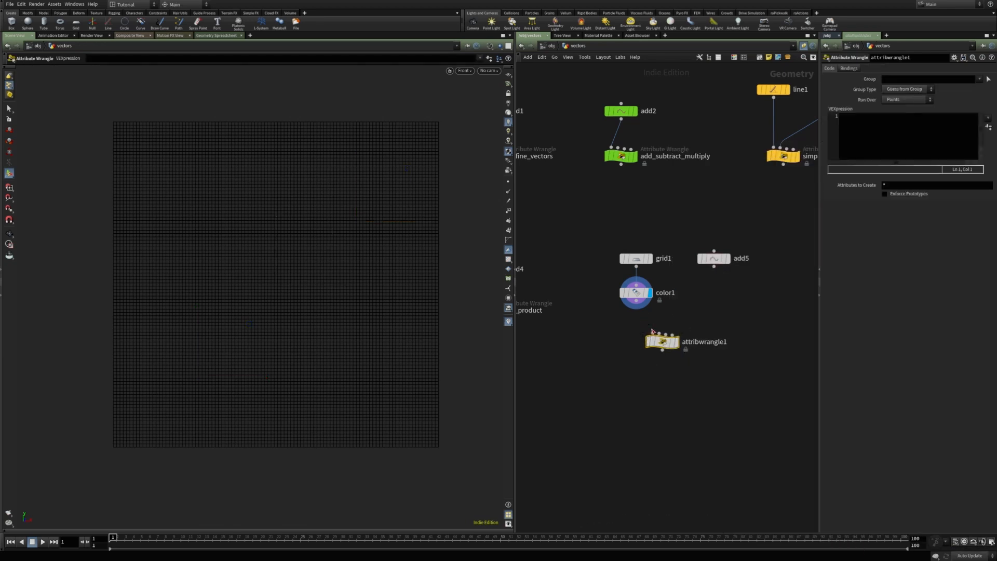
{"action": "left_click_drag", "start_coordinate": [663, 342], "coordinate": [714, 267]}
{"action": "left_click", "coordinate": [673, 353]}
Rename the new wrangle node to dot_product_color.
{"action": "left_click", "coordinate": [693, 354]}
{"action": "double_click", "coordinate": [693, 353]}
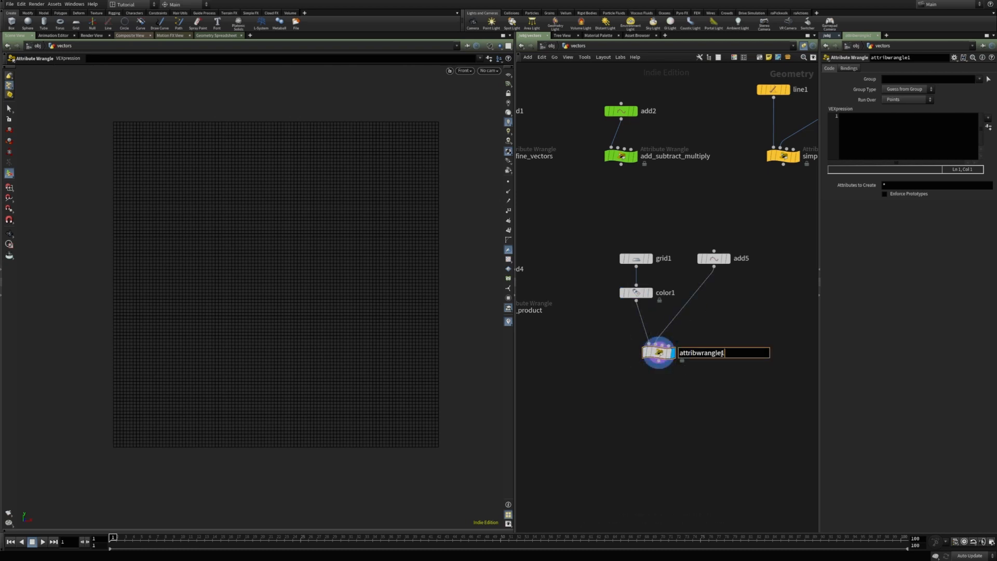
{"action": "type", "text": "cot_p"}
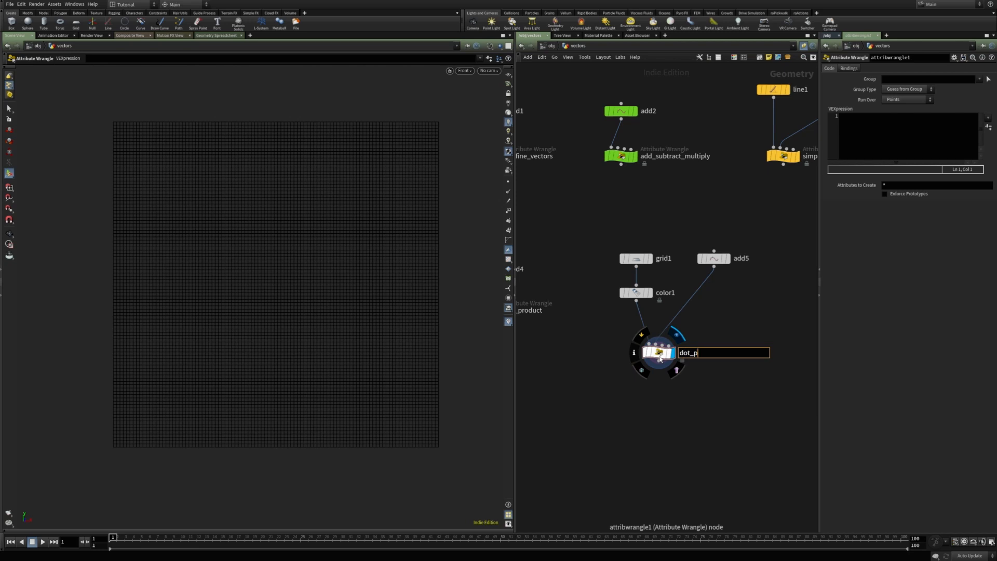
{"action": "type", "text": "roduct_color"}
{"action": "key", "text": "Return"}
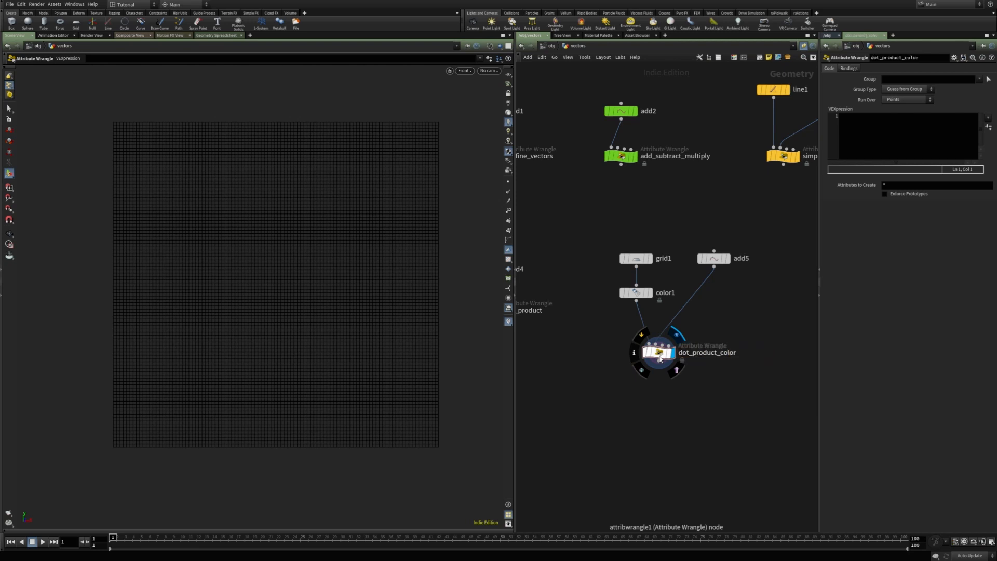
Display add5 with color1 as a template, and move the line's upper end point down and slightly outward for a shallower slope.
{"action": "left_click", "coordinate": [729, 262]}
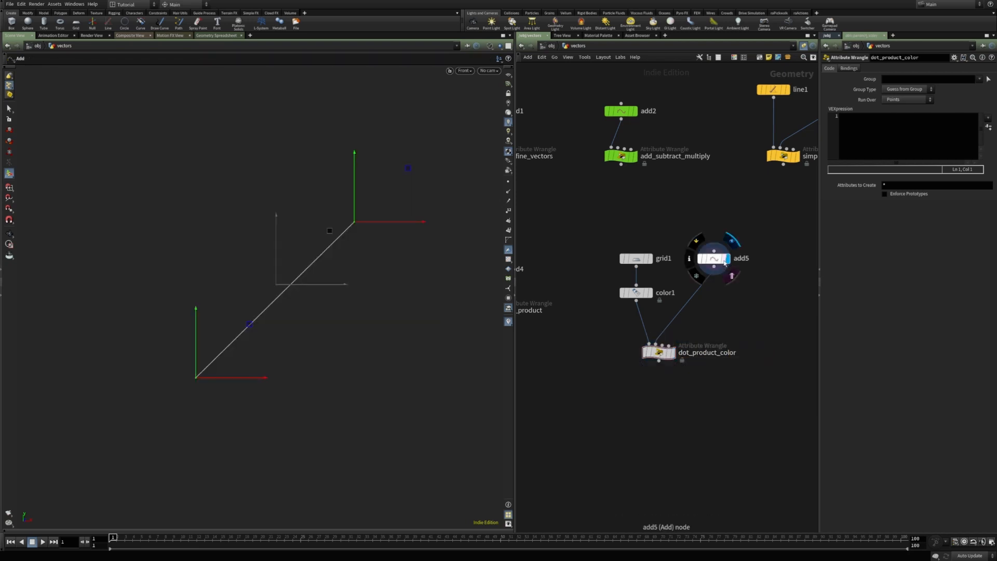
{"action": "left_click", "coordinate": [647, 293]}
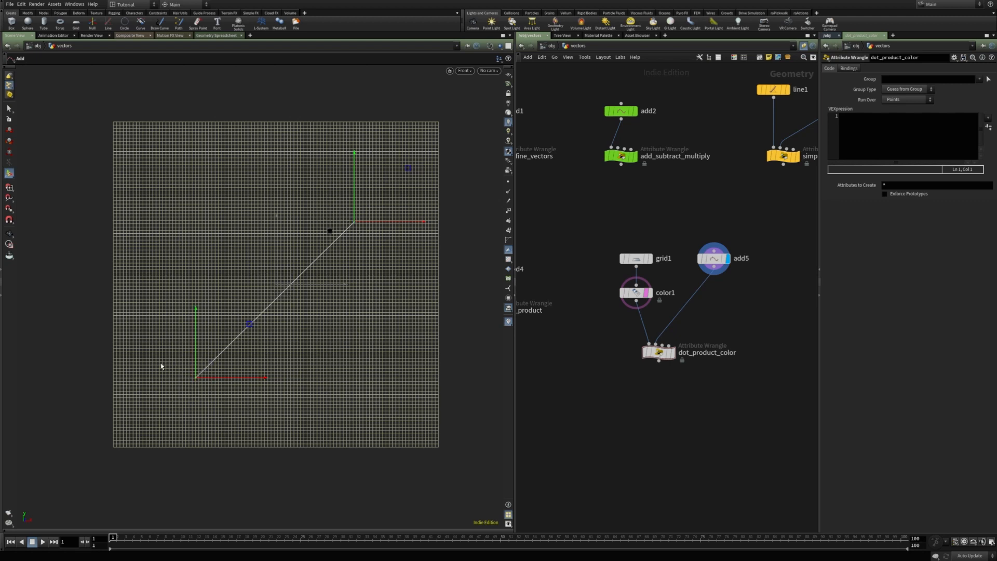
{"action": "left_click_drag", "start_coordinate": [354, 222], "coordinate": [370, 264]}
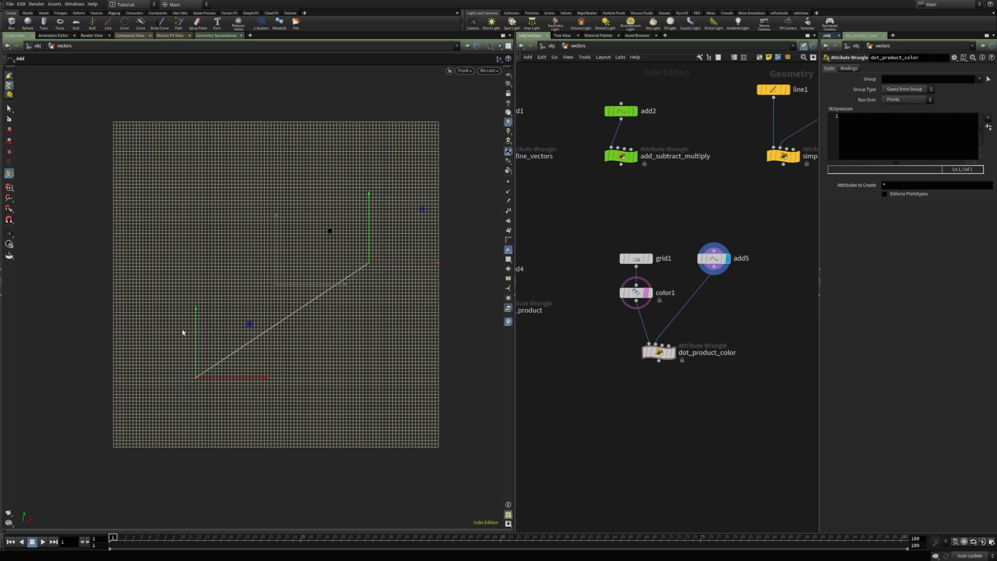
In the wrangle's VEX code, declare vectors p0 = point(1,"P",0) and p1 = point(1,"P",1).
{"action": "left_click", "coordinate": [874, 127]}
{"action": "type", "text": "ve"}
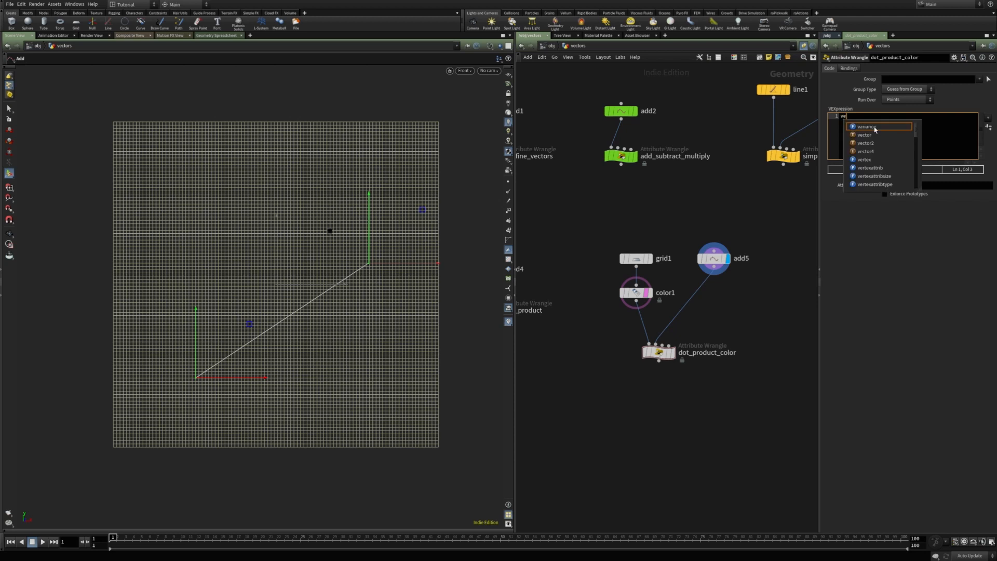
{"action": "type", "text": "ctor  p"}
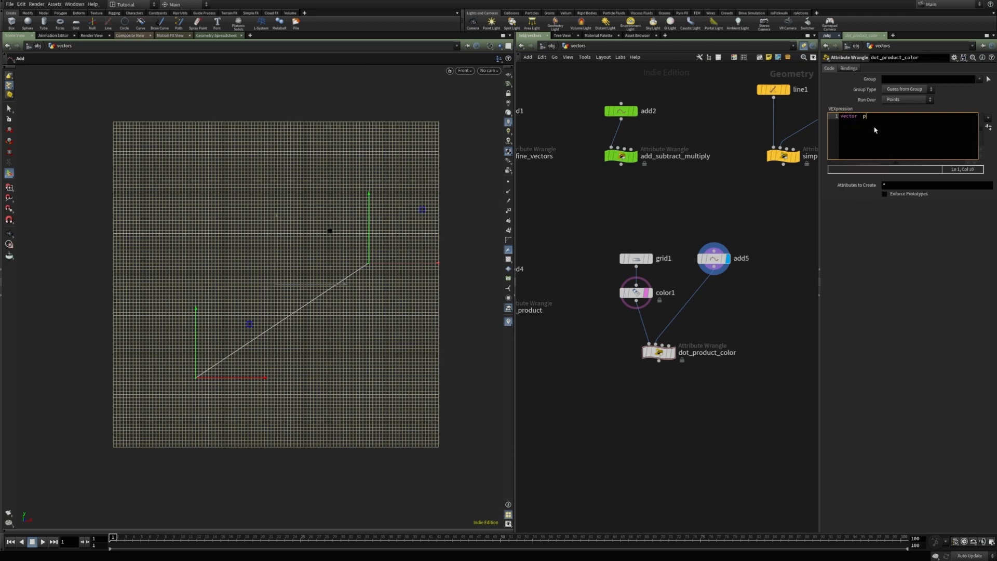
{"action": "type", "text": "0 = point(1,\"P\""}
{"action": "key", "text": "ctrl+a"}
{"action": "key", "text": "ctrl+c"}
{"action": "key", "text": "End"}
{"action": "key", "text": "Return"}
{"action": "key", "text": "ctrl+v"}
{"action": "key", "text": "Home"}
{"action": "key", "text": "Right"}
{"action": "key", "text": "Delete"}
{"action": "type", "text": "1"}
Add a third code line declaring vector dir = p1 - p0;.
{"action": "key", "text": "Right"}
{"action": "key", "text": "Right"}
{"action": "key", "text": "Right"}
{"action": "key", "text": "Right"}
{"action": "key", "text": "Return"}
{"action": "type", "text": "vecotr  dir ="}
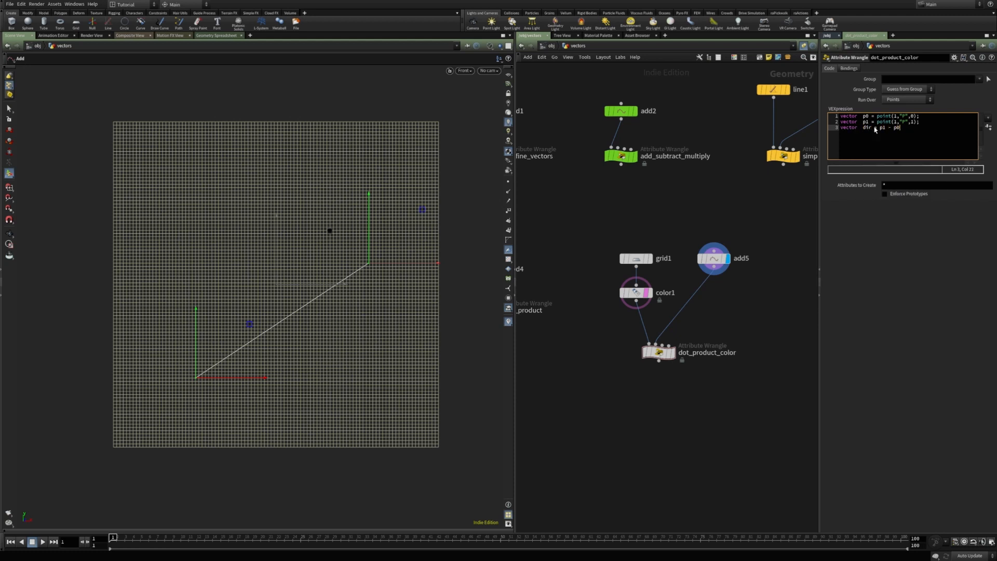
{"action": "left_click", "coordinate": [864, 206]}
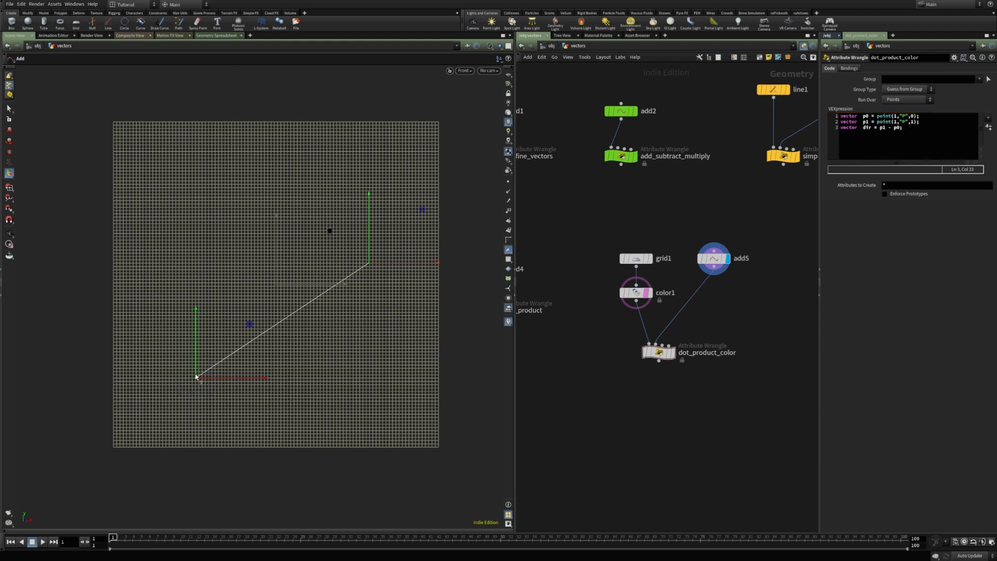
Add a fourth code line declaring vector point_dir = @P - p0;.
{"action": "left_click", "coordinate": [848, 135]}
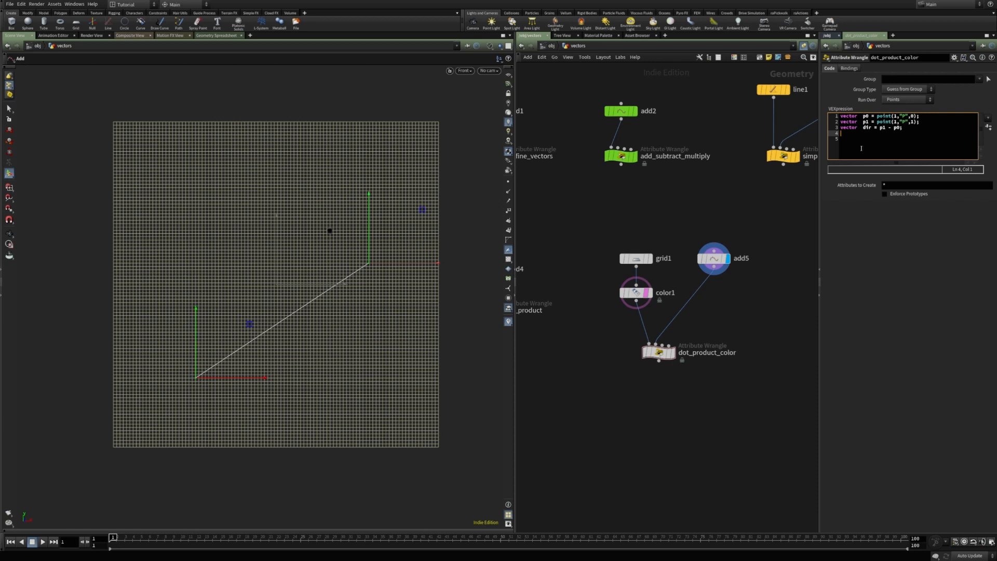
{"action": "type", "text": "vect"}
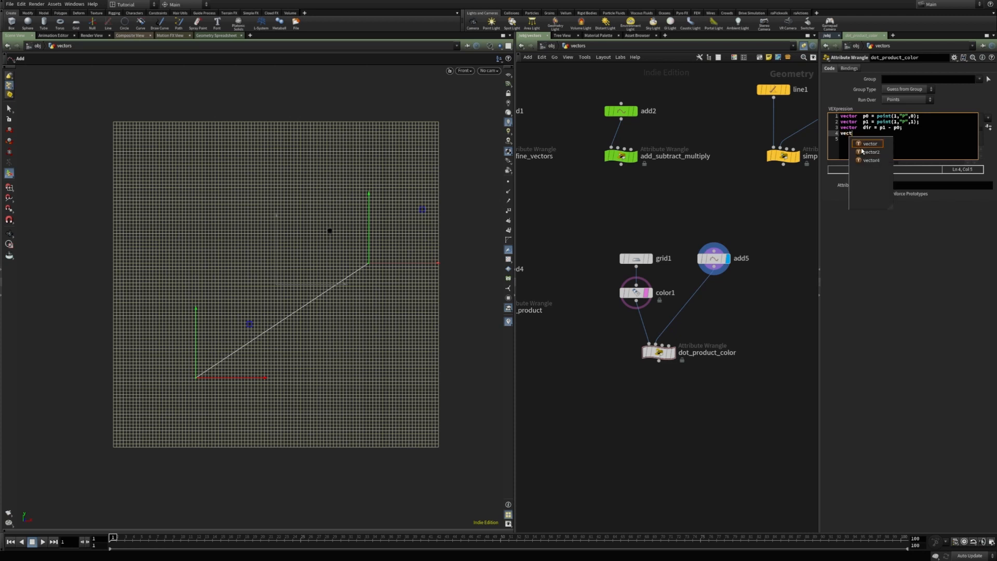
{"action": "type", "text": "or  point_dir = @P"}
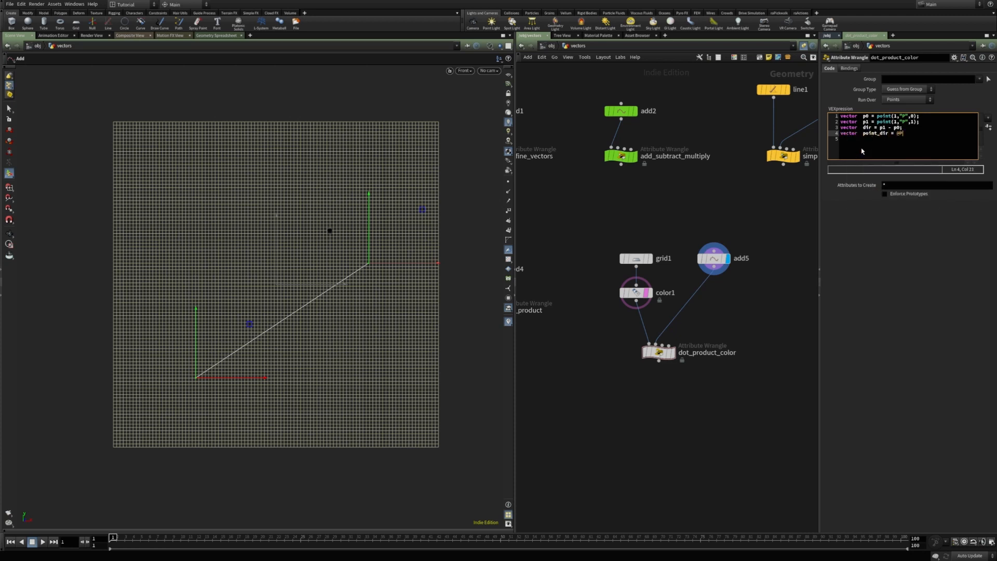
{"action": "type", "text": "p0;"}
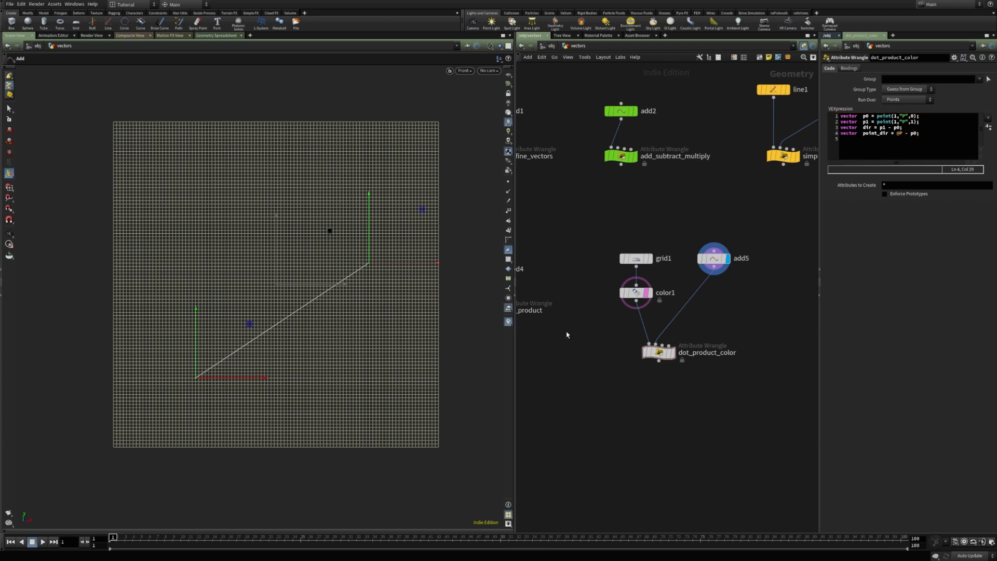
Open the screen annotation tool and draw a red arrow along the line from its start point to its end point.
{"action": "key", "text": "ctrl+alt+g"}
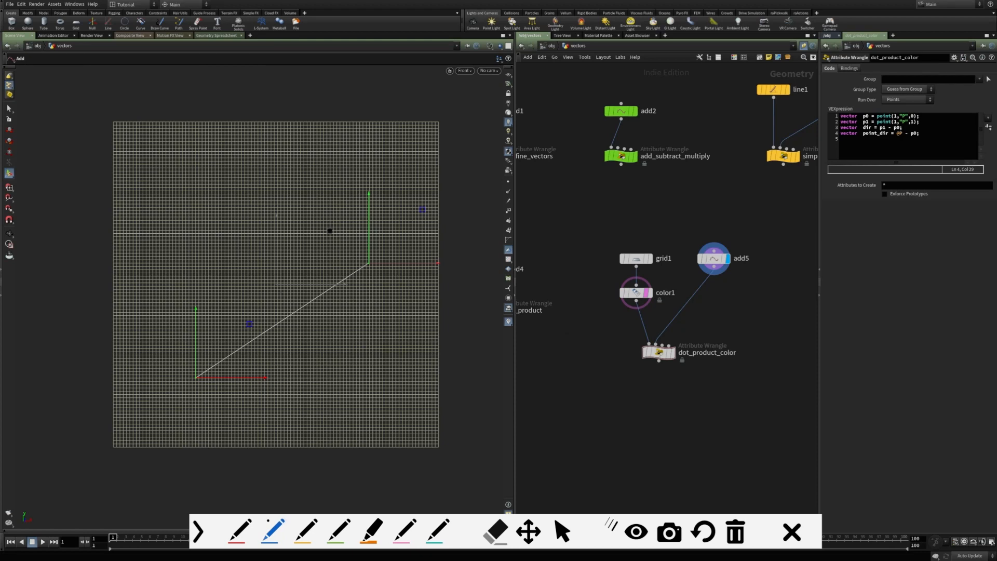
{"action": "left_click_drag", "start_coordinate": [197, 376], "coordinate": [346, 283]}
{"action": "left_click", "coordinate": [239, 524]}
{"action": "left_click_drag", "start_coordinate": [195, 378], "coordinate": [312, 302]}
Draw a yellow arrow upward from the line's start and a dashed yellow projection onto the red arrow, and return to pointer mode.
{"action": "left_click", "coordinate": [302, 527]}
{"action": "left_click_drag", "start_coordinate": [208, 248], "coordinate": [194, 371]}
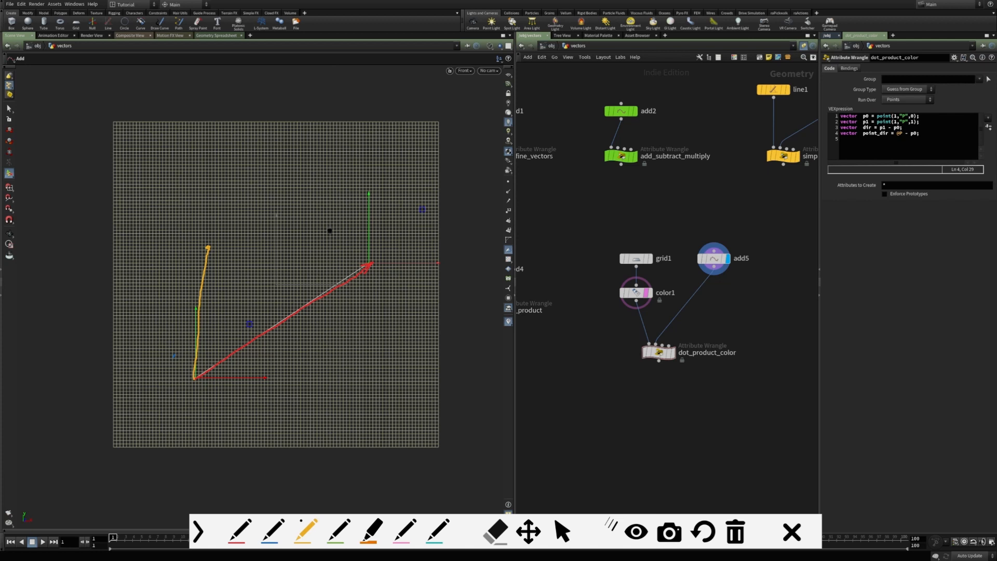
{"action": "left_click_drag", "start_coordinate": [207, 249], "coordinate": [210, 259]}
{"action": "left_click_drag", "start_coordinate": [259, 329], "coordinate": [261, 340]}
{"action": "left_click", "coordinate": [563, 531]}
Below a blank line in the VEX code, add float dot = dot(point_dir, normalize(dir));.
{"action": "left_click", "coordinate": [933, 135]}
{"action": "key", "text": "Return"}
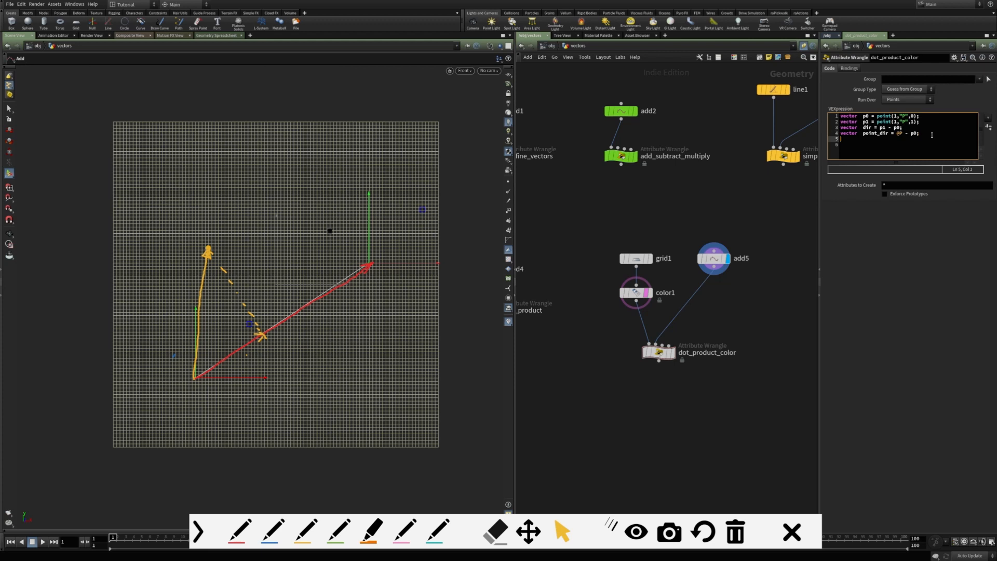
{"action": "key", "text": "Return"}
{"action": "type", "text": "float   dot = dot("}
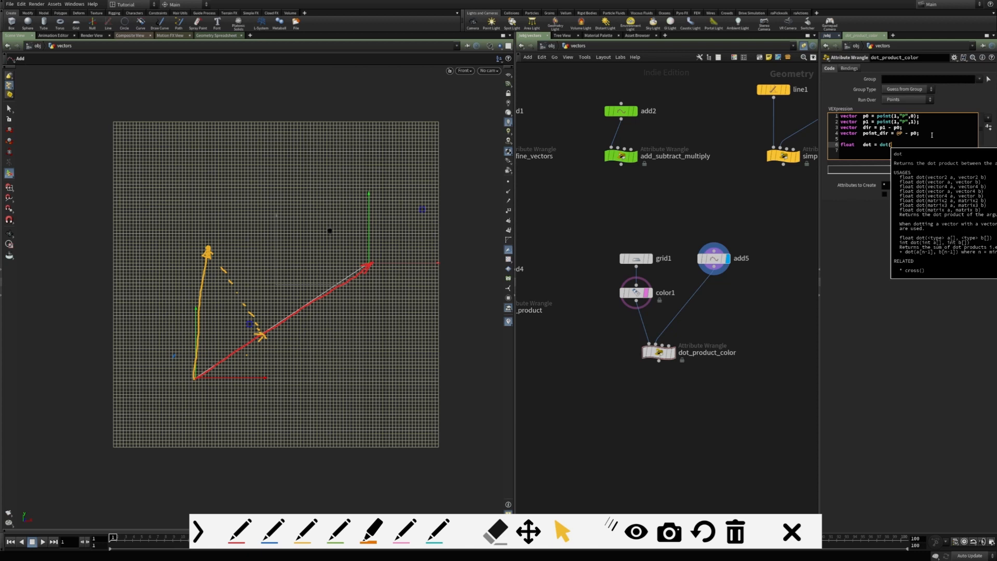
{"action": "type", "text": "point_dir"}
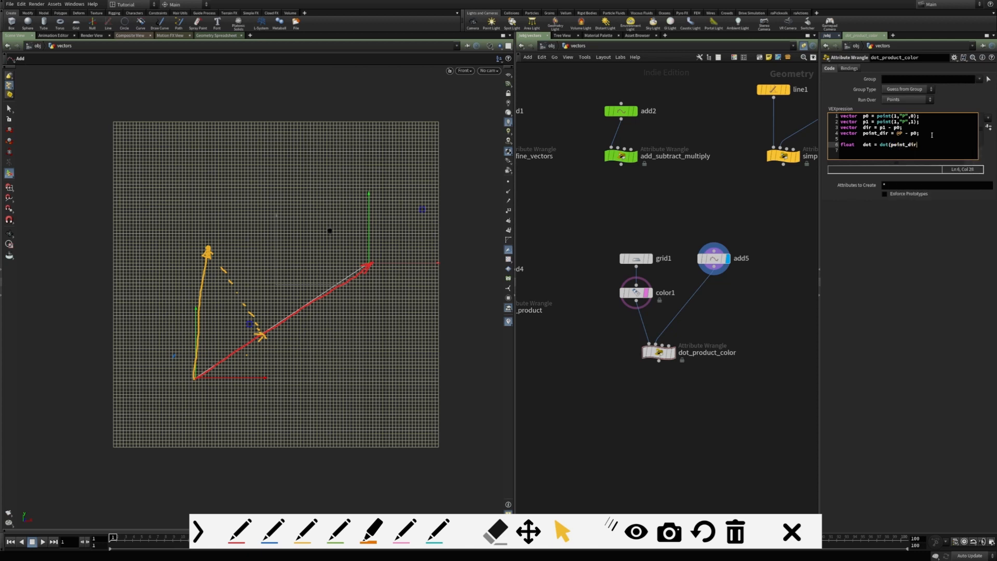
{"action": "type", "text": ", norm"}
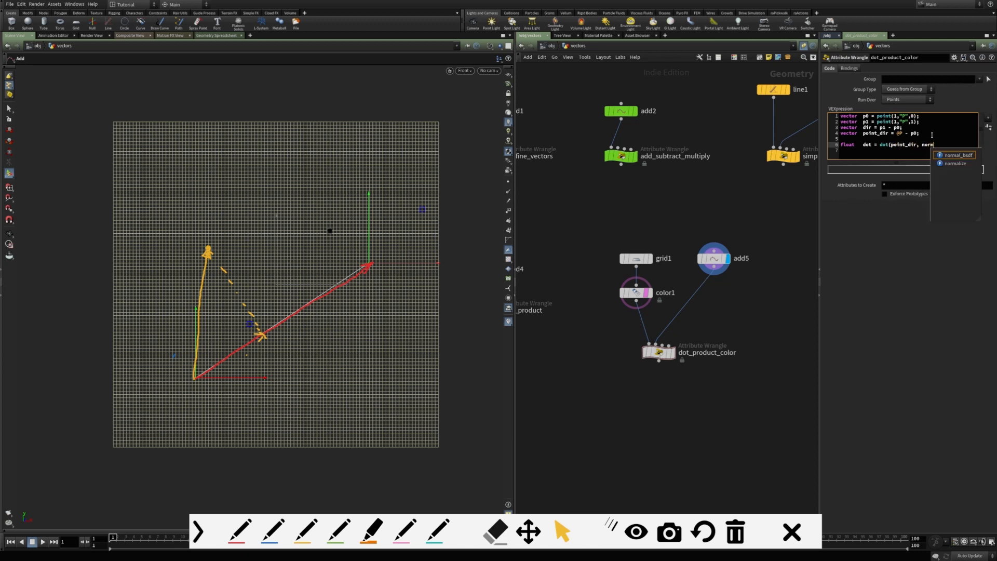
{"action": "type", "text": "alize"}
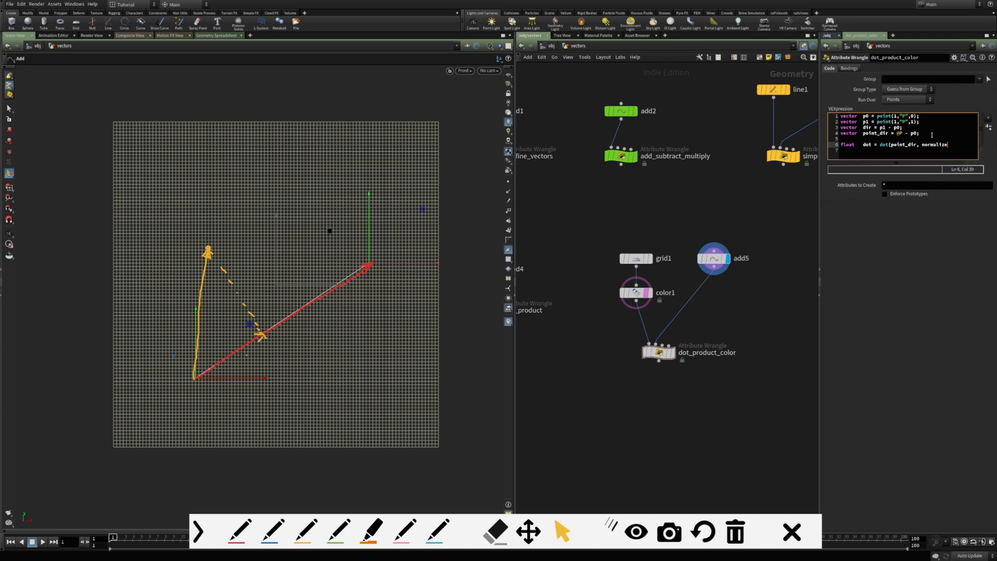
{"action": "type", "text": "(dir));"}
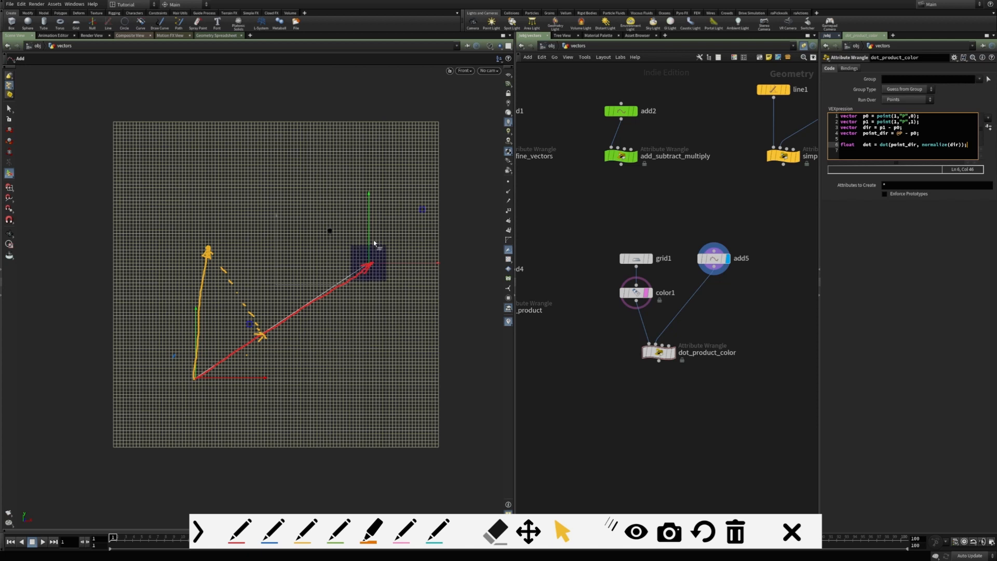
{"action": "left_click", "coordinate": [877, 265]}
{"action": "left_click", "coordinate": [970, 146]}
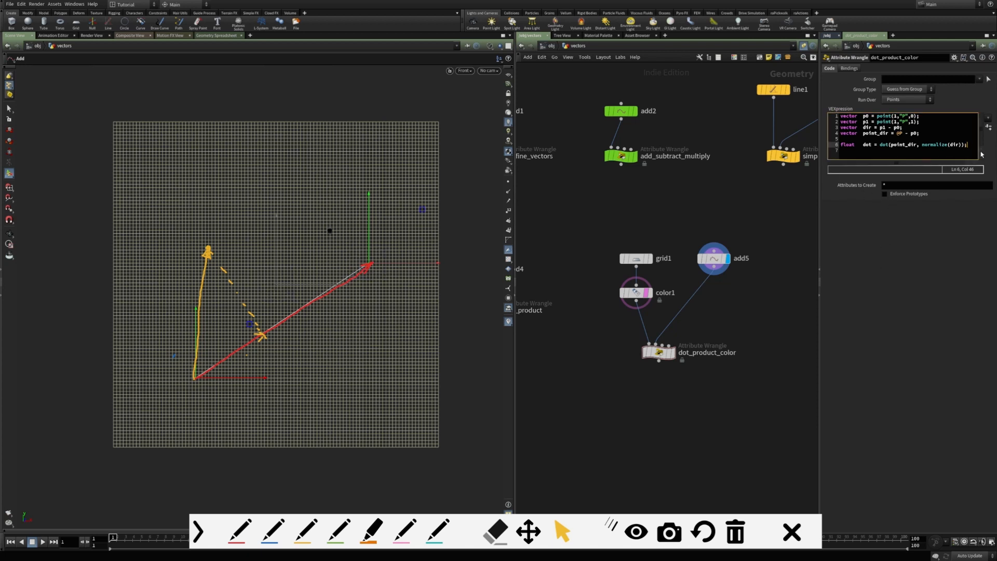
Begin an if condition below the dot line with if((dot>0) && (dot<.
{"action": "key", "text": "Return"}
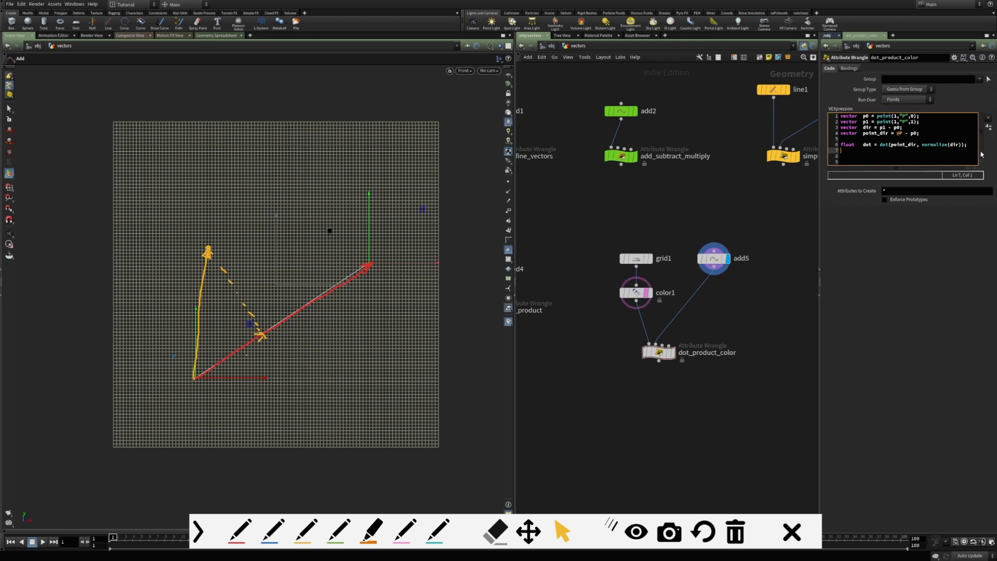
{"action": "type", "text": "if((dot>0)"}
{"action": "type", "text": "(dot<"}
Above the point_dir line in the VEX code, insert float dir_length = length(dir);.
{"action": "key", "text": "Up"}
{"action": "key", "text": "Up"}
{"action": "key", "text": "Up"}
{"action": "key", "text": "Up"}
{"action": "key", "text": "Return"}
{"action": "type", "text": "float"}
{"action": "key", "text": "Tab"}
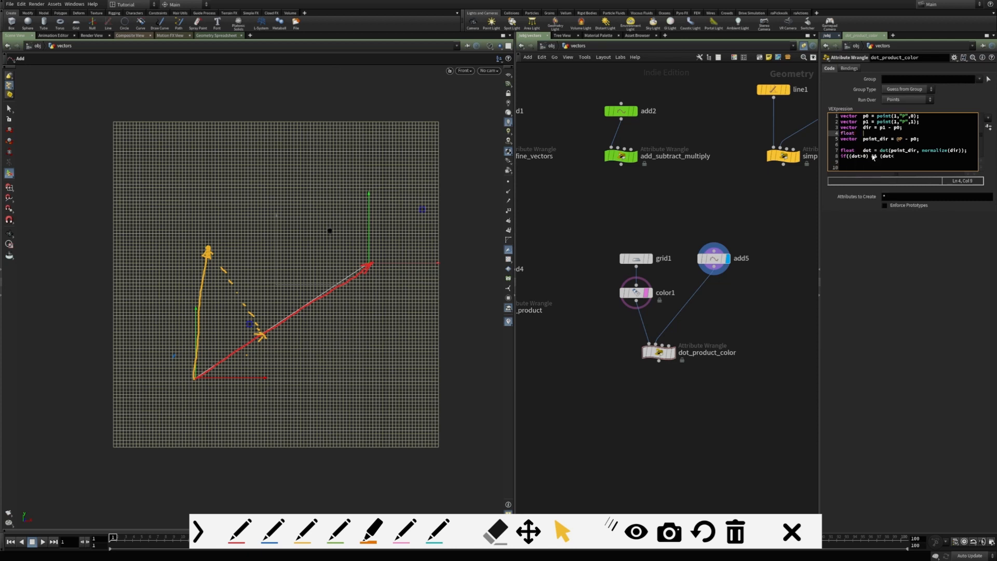
{"action": "type", "text": "dir_length = lengt"}
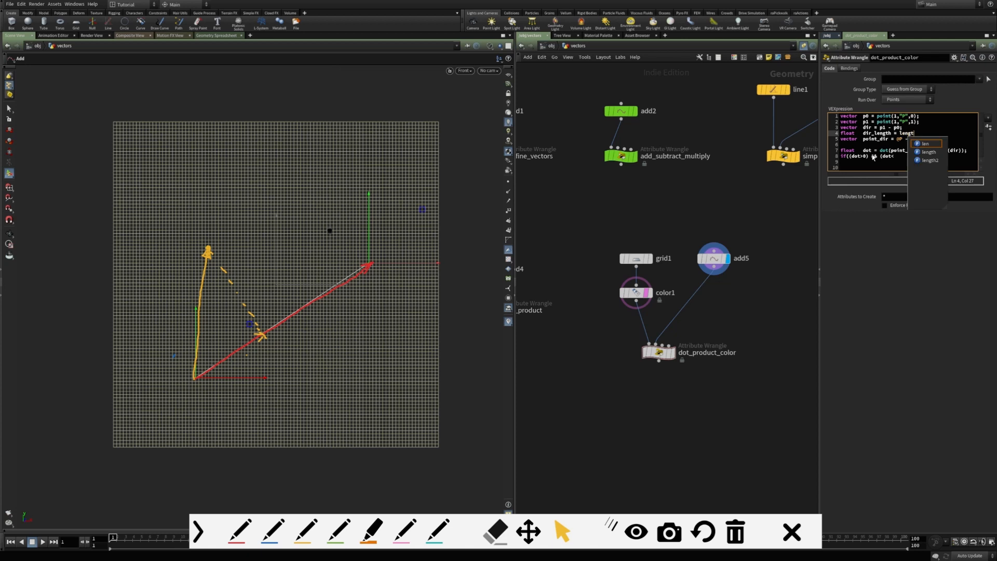
{"action": "type", "text": "h(dir);"}
Complete the if condition with dir_length)) and add an empty body enclosed in { and };.
{"action": "key", "text": "Down"}
{"action": "key", "text": "Down"}
{"action": "key", "text": "Down"}
{"action": "key", "text": "Down"}
{"action": "key", "text": "End"}
{"action": "type", "text": "dir_length)"}
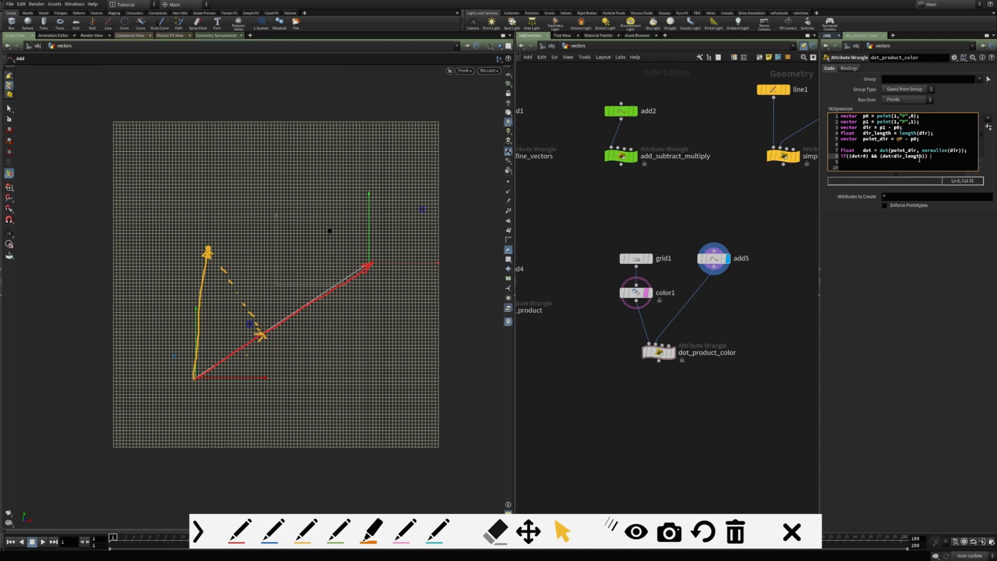
{"action": "type", "text": "{"}
{"action": "key", "text": "Return"}
{"action": "type", "text": "};"}
{"action": "key", "text": "Left"}
{"action": "key", "text": "Left"}
{"action": "key", "text": "Left"}
{"action": "key", "text": "Return"}
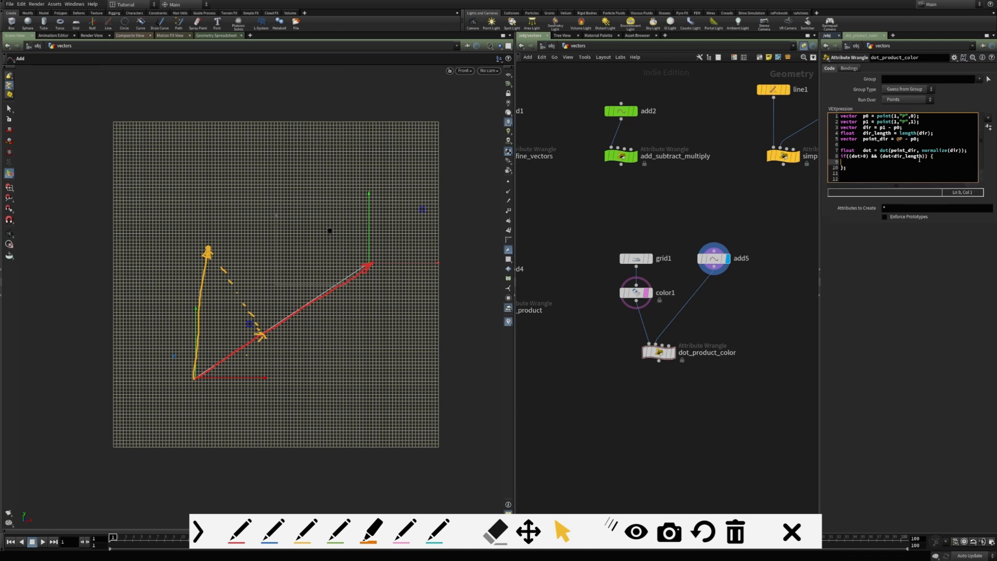
Inside the if body, add float ramp_pos = fit(dot,0,dir_length,0,1); followed by a new line.
{"action": "type", "text": "v@Cd"}
{"action": "key", "text": "BackSpace"}
{"action": "key", "text": "BackSpace"}
{"action": "key", "text": "BackSpace"}
{"action": "key", "text": "BackSpace"}
{"action": "key", "text": "BackSpace"}
{"action": "key", "text": "BackSpace"}
{"action": "key", "text": "BackSpace"}
{"action": "key", "text": "BackSpace"}
{"action": "type", "text": "float   ramp_pos = fit("}
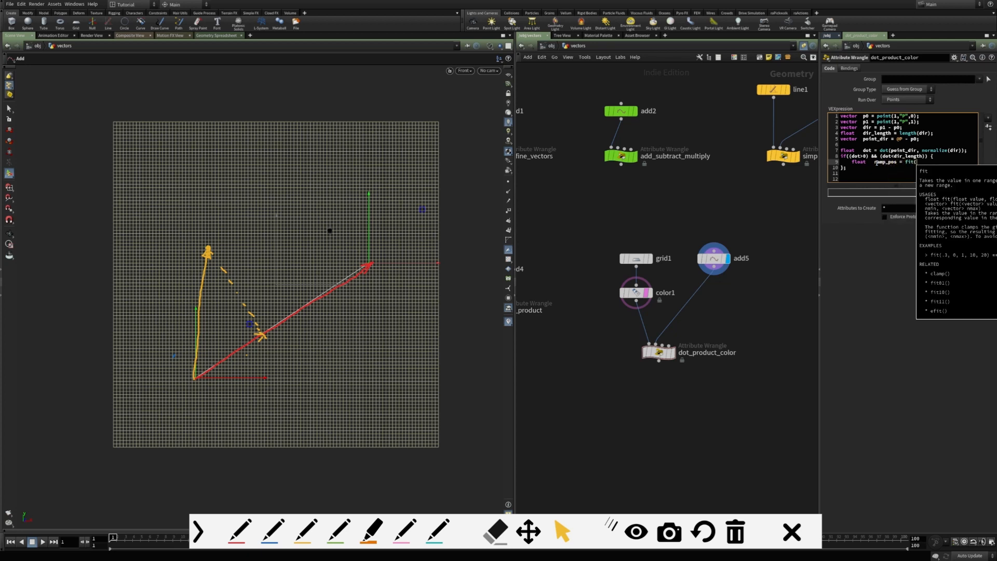
{"action": "type", "text": "dot"}
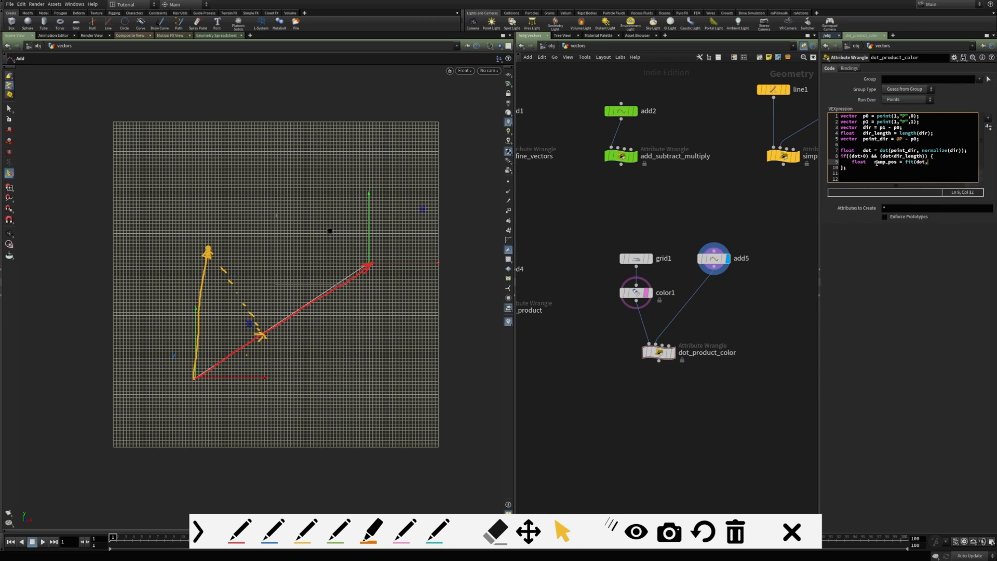
{"action": "type", "text": ",0,dir_length,0,1);"}
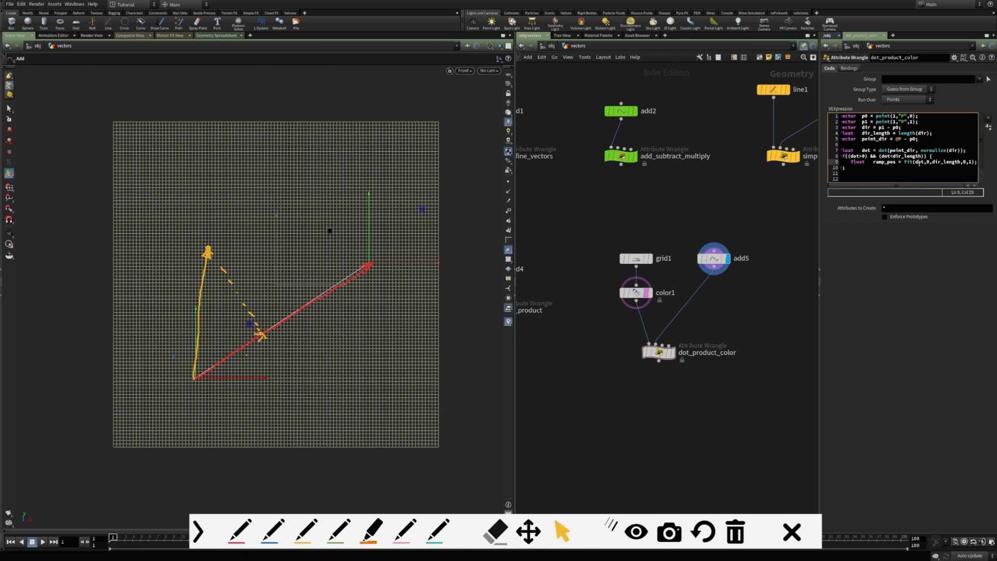
{"action": "key", "text": "Return"}
Add a Ramp (Color) parameter to the dot_product_color node, named remap_color and labelled Remap Color.
{"action": "left_click", "coordinate": [954, 57]}
{"action": "left_click", "coordinate": [971, 67]}
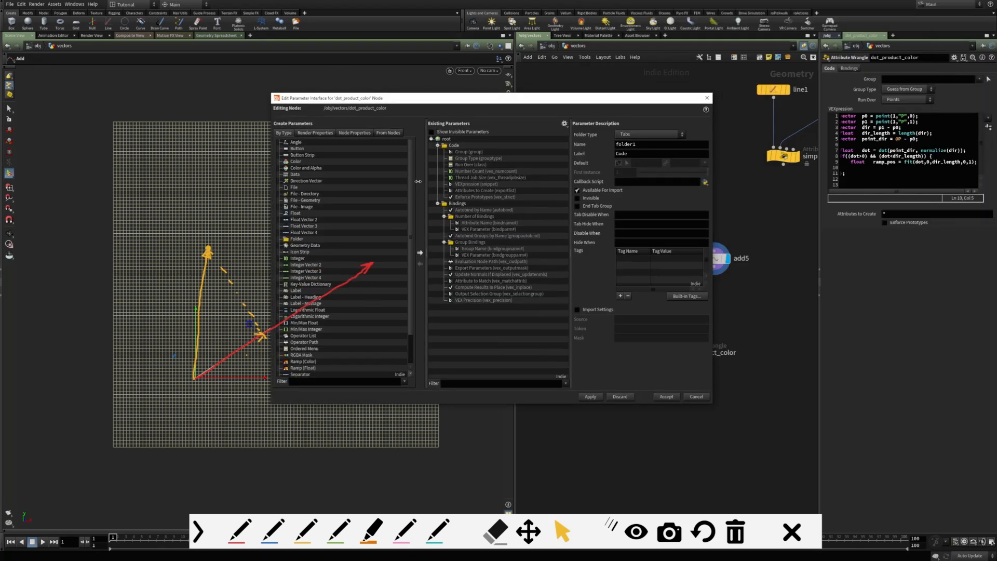
{"action": "left_click", "coordinate": [302, 361]}
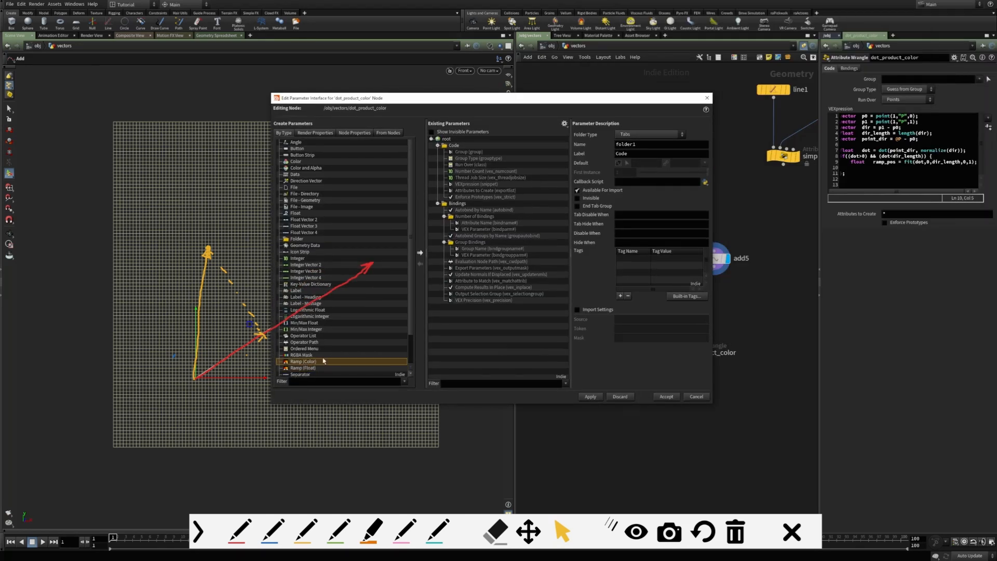
{"action": "left_click", "coordinate": [419, 252]}
{"action": "double_click", "coordinate": [655, 146]}
{"action": "type", "text": "remap_color"}
{"action": "key", "text": "Tab"}
{"action": "type", "text": "Remap Color"}
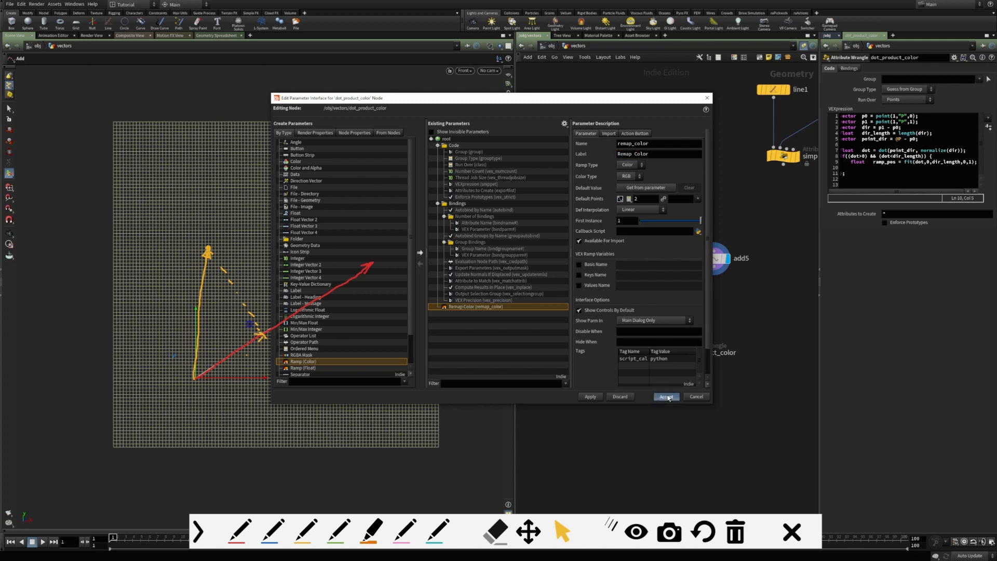
{"action": "left_click", "coordinate": [666, 396]}
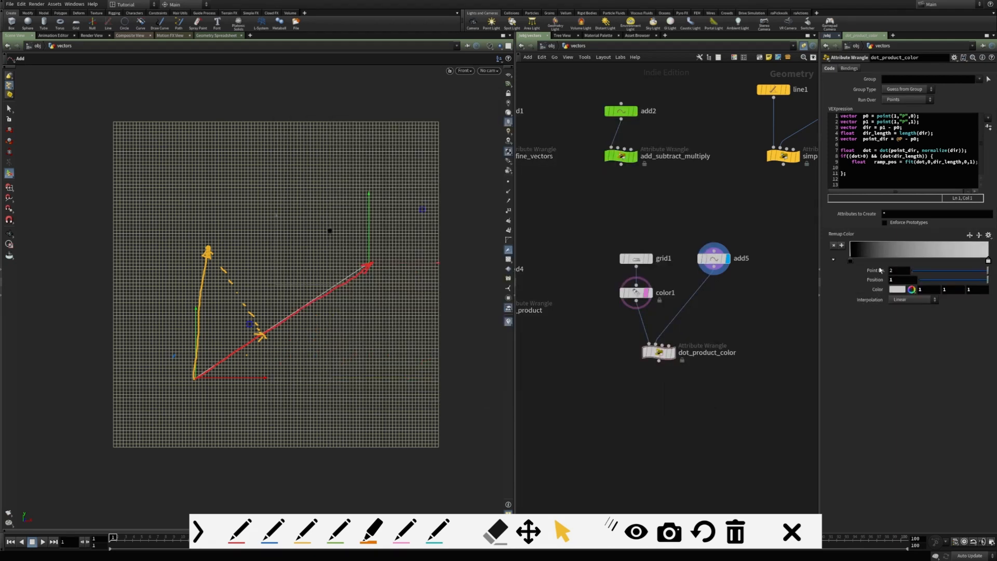
Colour the Remap Color ramp orange at the start, light blue at a new point near 0.5, and magenta at the end.
{"action": "double_click", "coordinate": [851, 261]}
{"action": "left_click", "coordinate": [720, 267]}
{"action": "left_click", "coordinate": [847, 241]}
{"action": "left_click", "coordinate": [920, 247]}
{"action": "double_click", "coordinate": [920, 261]}
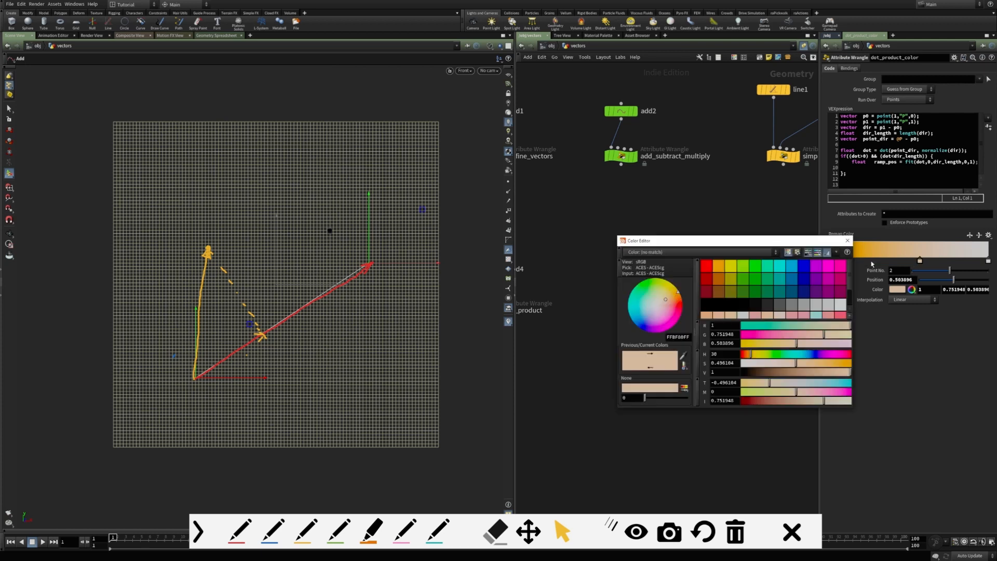
{"action": "left_click", "coordinate": [791, 269]}
{"action": "left_click", "coordinate": [848, 241]}
{"action": "double_click", "coordinate": [988, 261]}
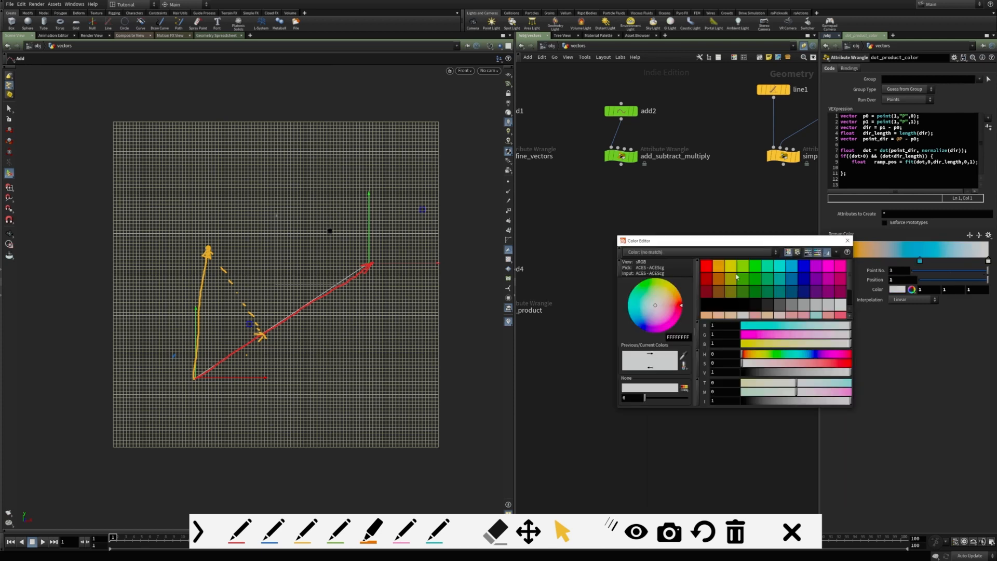
{"action": "left_click", "coordinate": [828, 266]}
{"action": "left_click", "coordinate": [847, 241]}
Below the ramp_pos line, add v@Cd = chramp("remap_color",ramp_pos); and apply the code.
{"action": "left_click", "coordinate": [861, 166]}
{"action": "type", "text": "v@"}
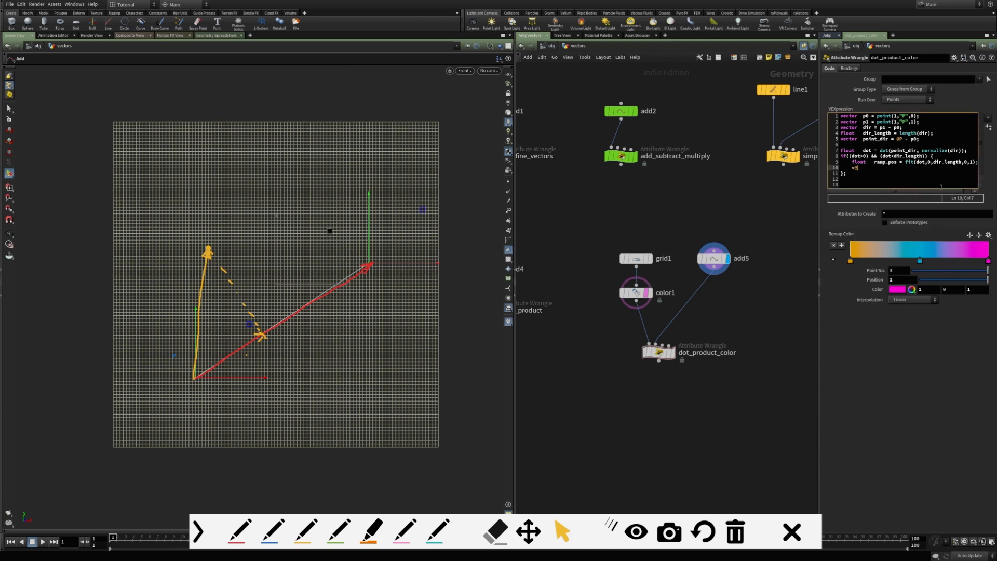
{"action": "type", "text": "Cd = chramp("}
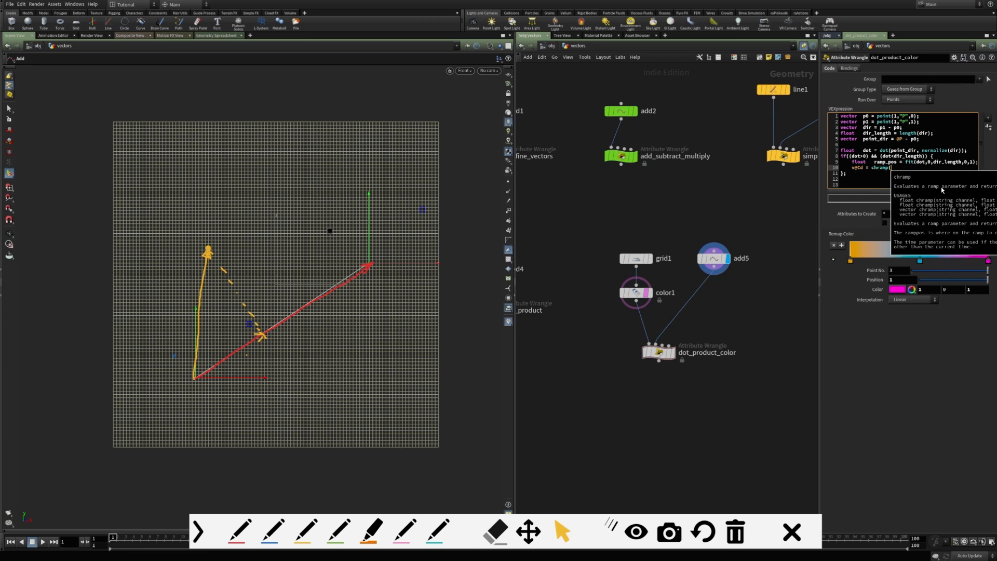
{"action": "type", "text": "\"remap_"}
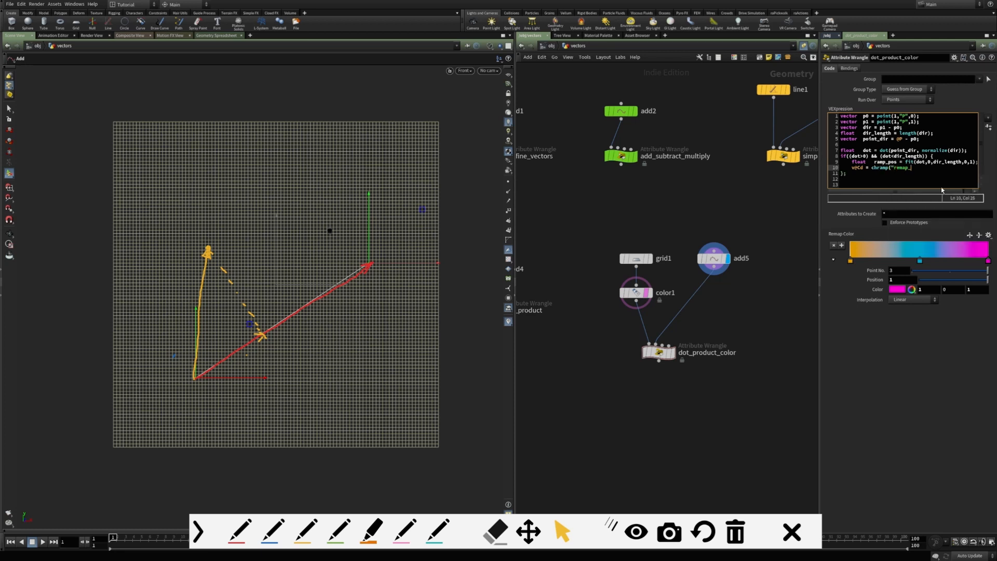
{"action": "type", "text": "color\",ramp_"}
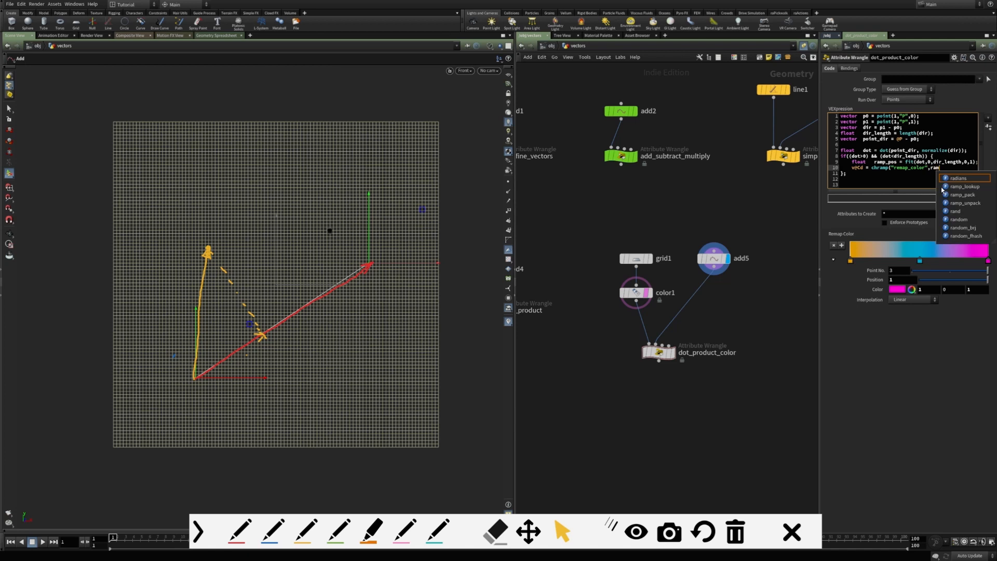
{"action": "type", "text": "pos);"}
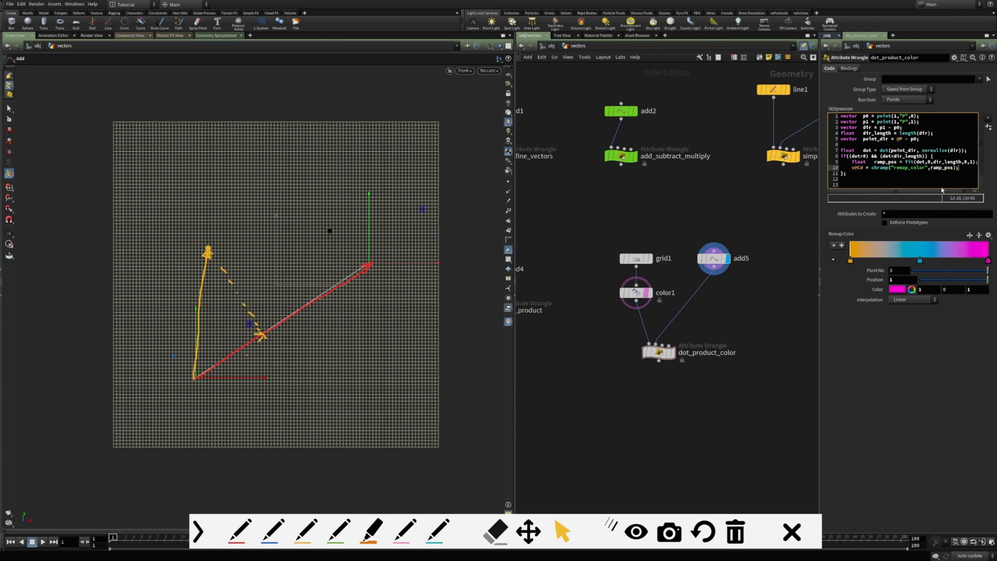
{"action": "key", "text": "ctrl+Return"}
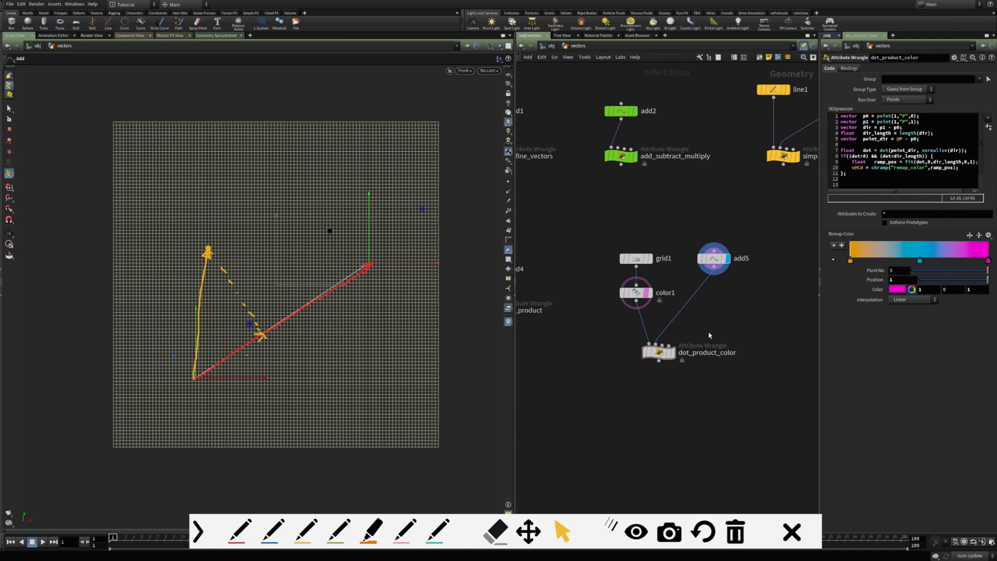
Display dot_product_color without the color1 template and close the screen annotation tool.
{"action": "left_click", "coordinate": [673, 352]}
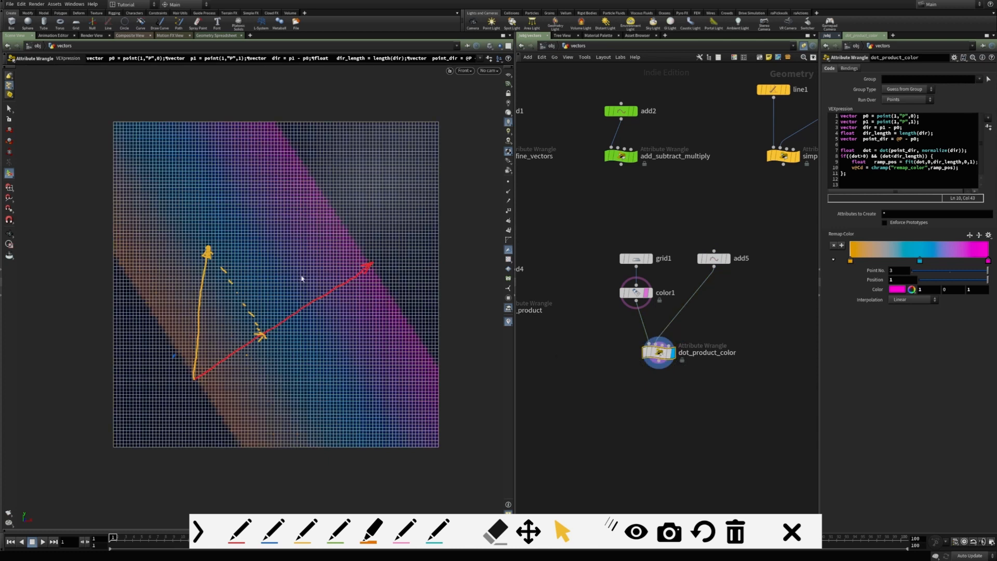
{"action": "key", "text": "s"}
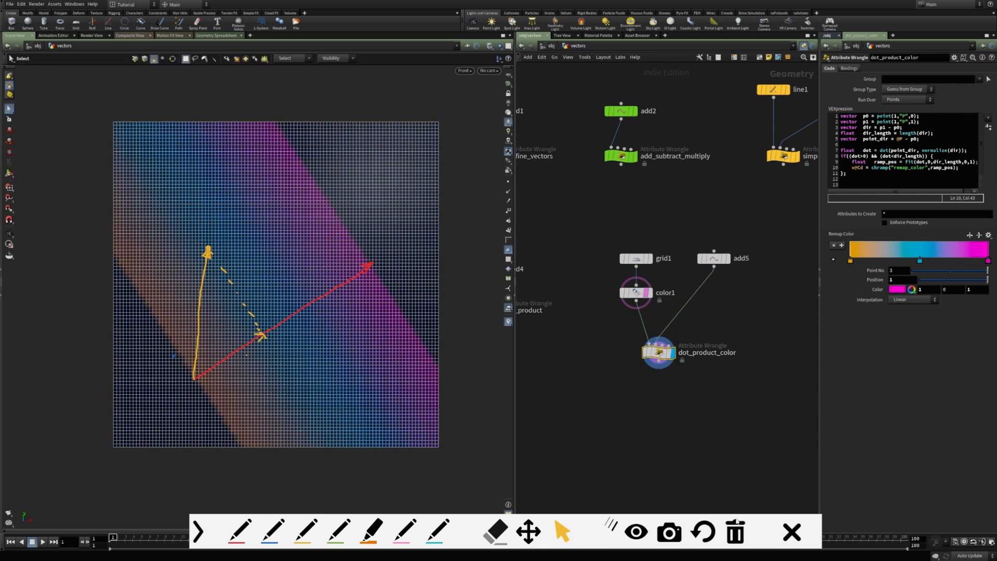
{"action": "left_click", "coordinate": [791, 531]}
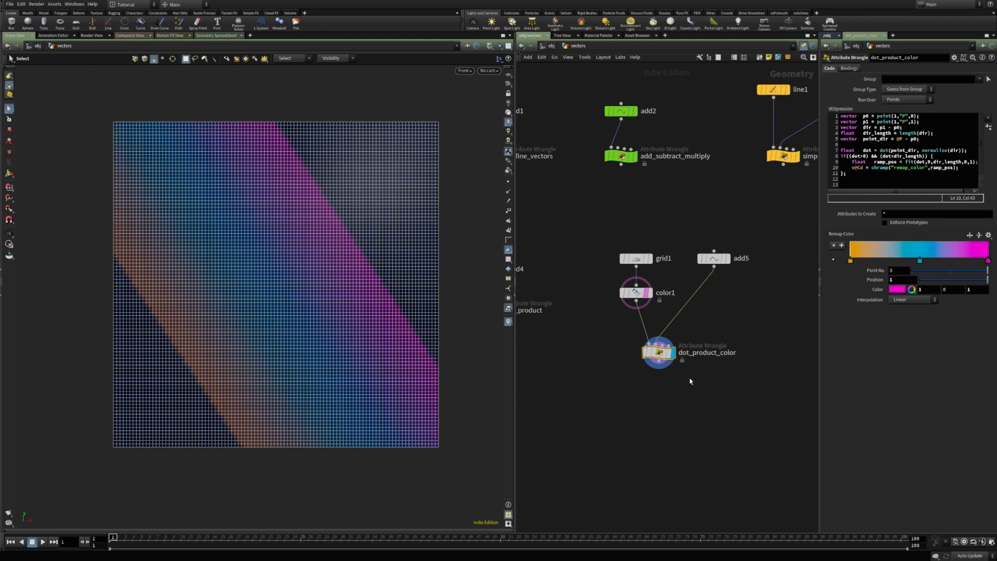
{"action": "left_click", "coordinate": [646, 293]}
{"action": "right_click_drag", "start_coordinate": [365, 304], "coordinate": [339, 291], "text": "alt"}
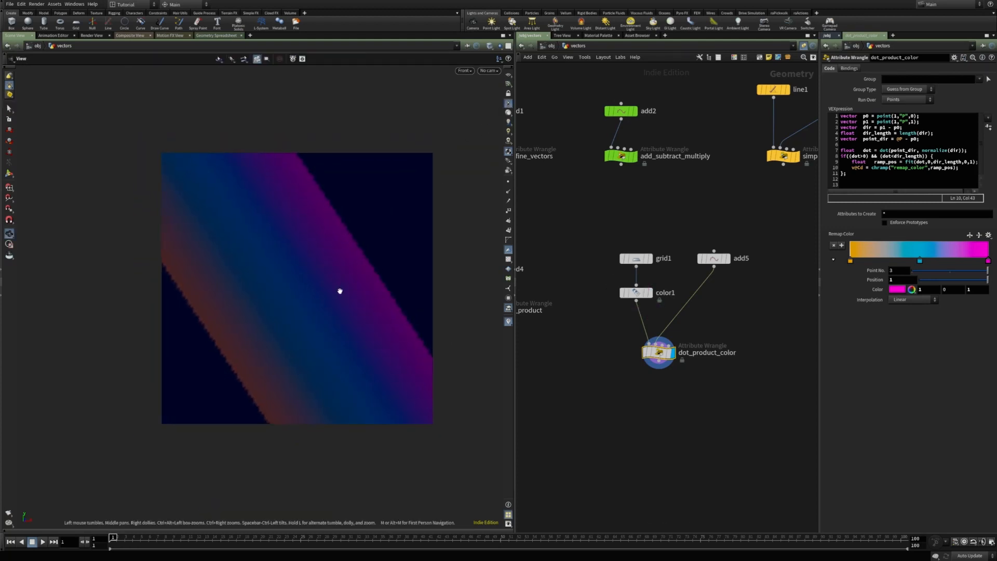
Activate the add5 point handles and move both line points to rotate the colour band on the grid.
{"action": "left_click", "coordinate": [719, 258]}
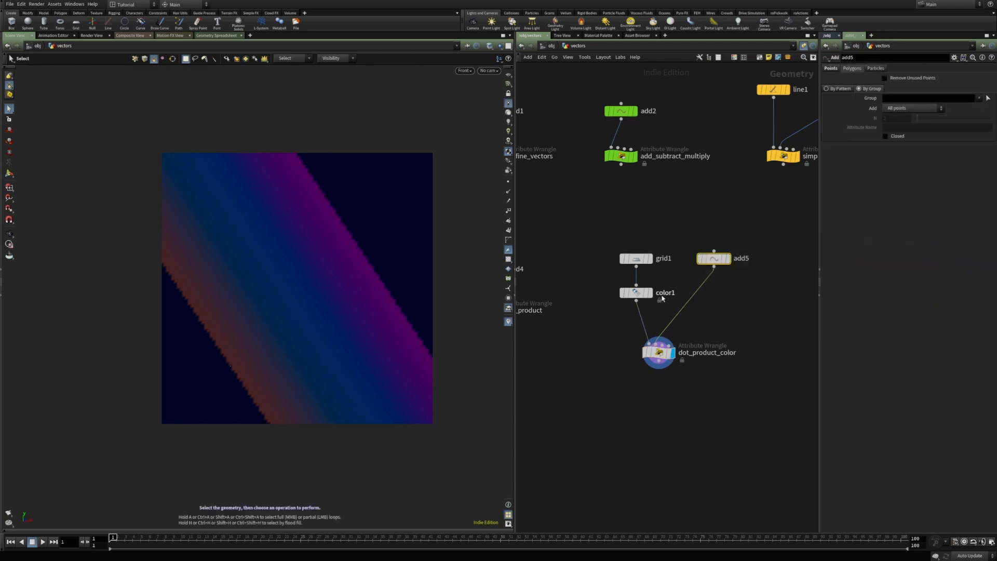
{"action": "key", "text": "Return"}
{"action": "left_click_drag", "start_coordinate": [372, 268], "coordinate": [245, 197]}
{"action": "left_click_drag", "start_coordinate": [182, 210], "coordinate": [352, 255]}
{"action": "mouse_move", "coordinate": [231, 367]}
{"action": "left_mouse_down"}
{"action": "mouse_move", "coordinate": [171, 416]}
{"action": "mouse_move", "coordinate": [243, 364]}
{"action": "left_mouse_up"}
{"action": "left_click_drag", "start_coordinate": [351, 258], "coordinate": [377, 347]}
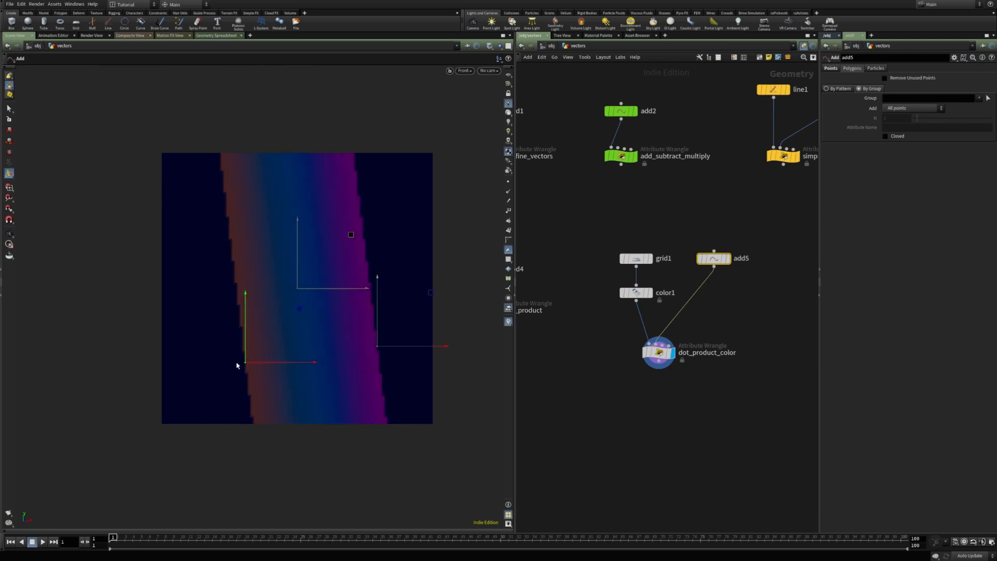
Reposition the add5 start and end points until the line is horizontal in the lower part of the grid.
{"action": "left_click_drag", "start_coordinate": [378, 350], "coordinate": [396, 356]}
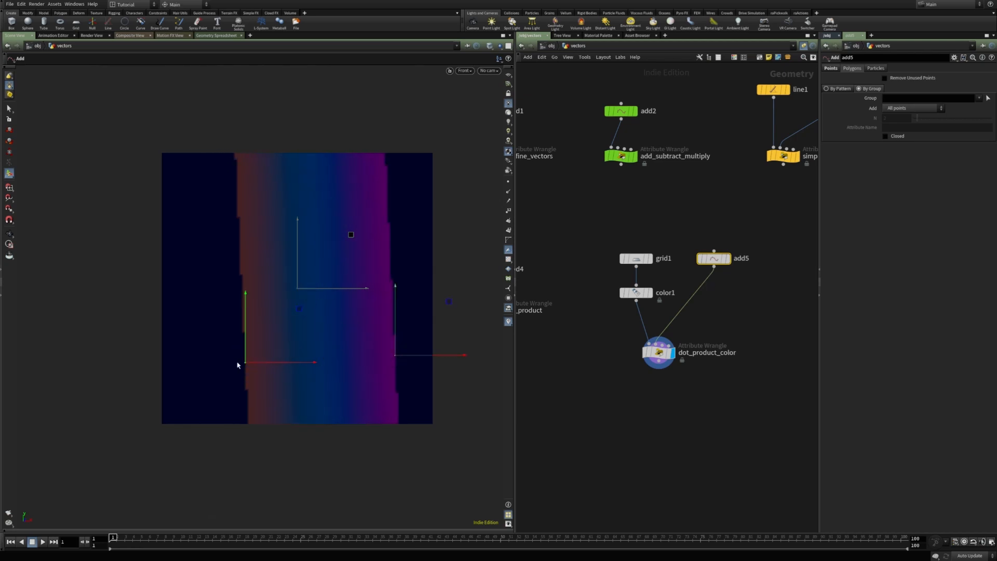
{"action": "left_click_drag", "start_coordinate": [246, 362], "coordinate": [205, 363]}
{"action": "left_click_drag", "start_coordinate": [397, 355], "coordinate": [360, 360]}
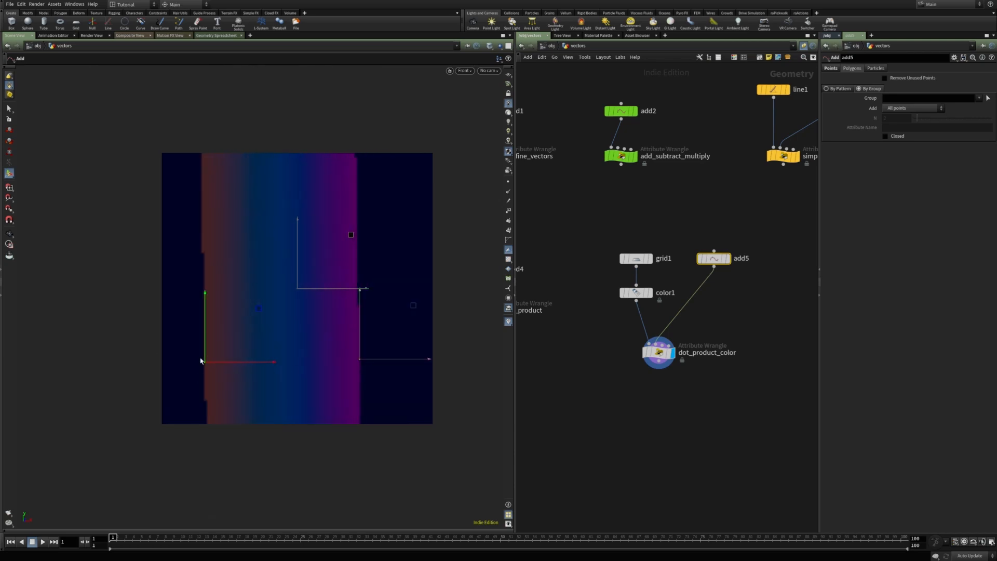
{"action": "left_click_drag", "start_coordinate": [204, 362], "coordinate": [218, 361]}
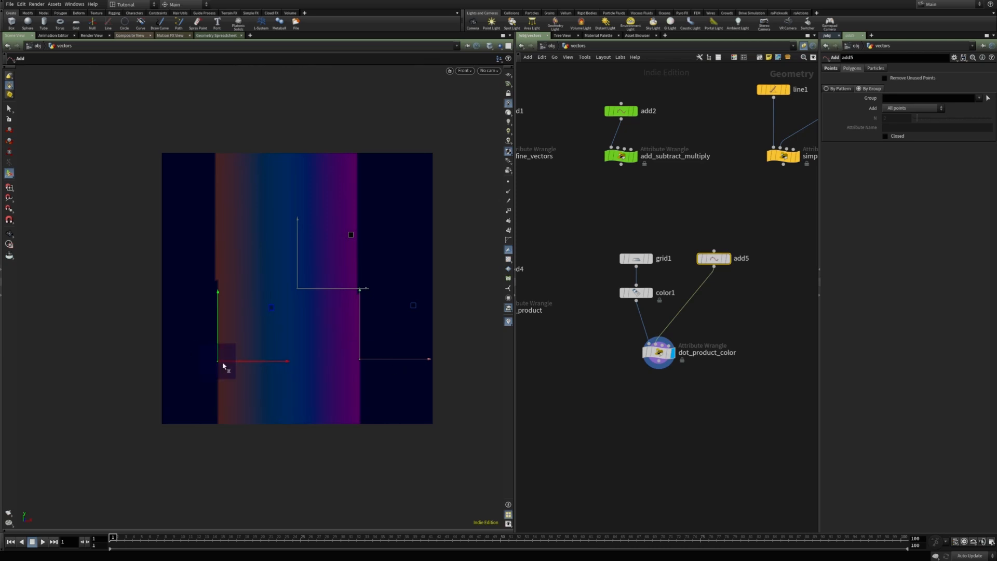
{"action": "left_click_drag", "start_coordinate": [353, 363], "coordinate": [363, 282]}
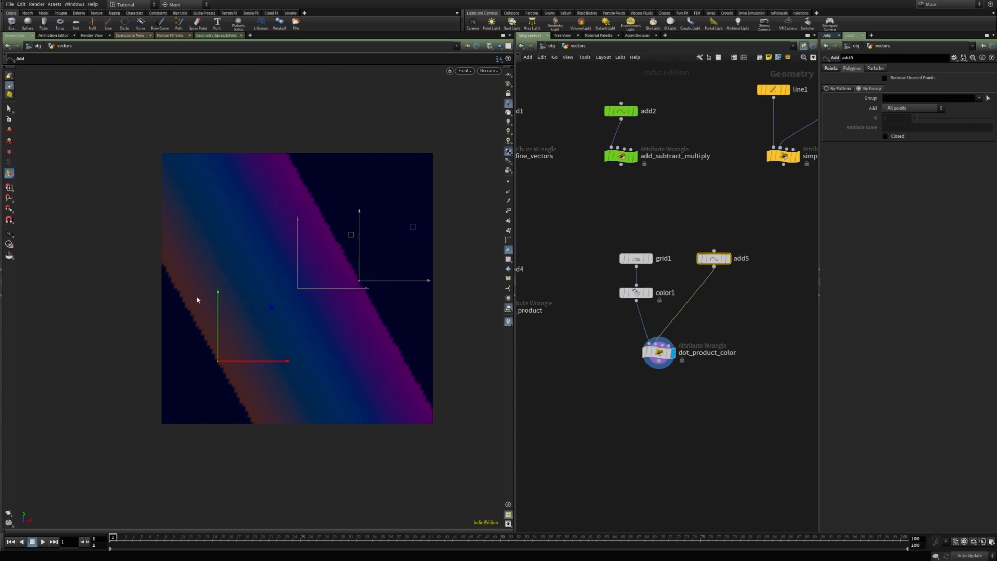
{"action": "left_click_drag", "start_coordinate": [357, 281], "coordinate": [372, 358]}
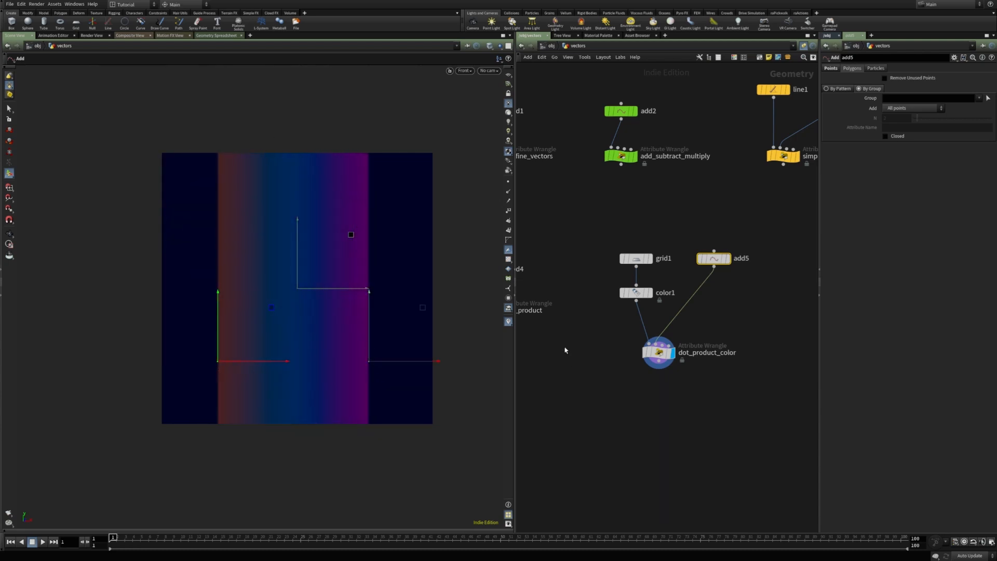
Colour the grid1, color1, add5 and dot_product_color nodes red and close the colour palette.
{"action": "left_click_drag", "start_coordinate": [595, 213], "coordinate": [748, 413]}
{"action": "key", "text": "c"}
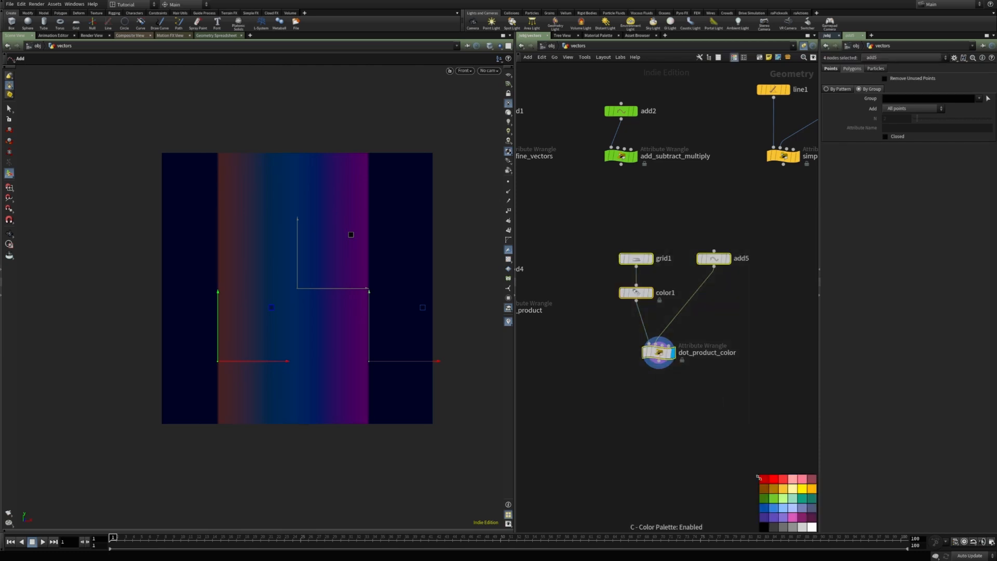
{"action": "left_click", "coordinate": [774, 479]}
{"action": "left_click", "coordinate": [677, 406]}
{"action": "key", "text": "h"}
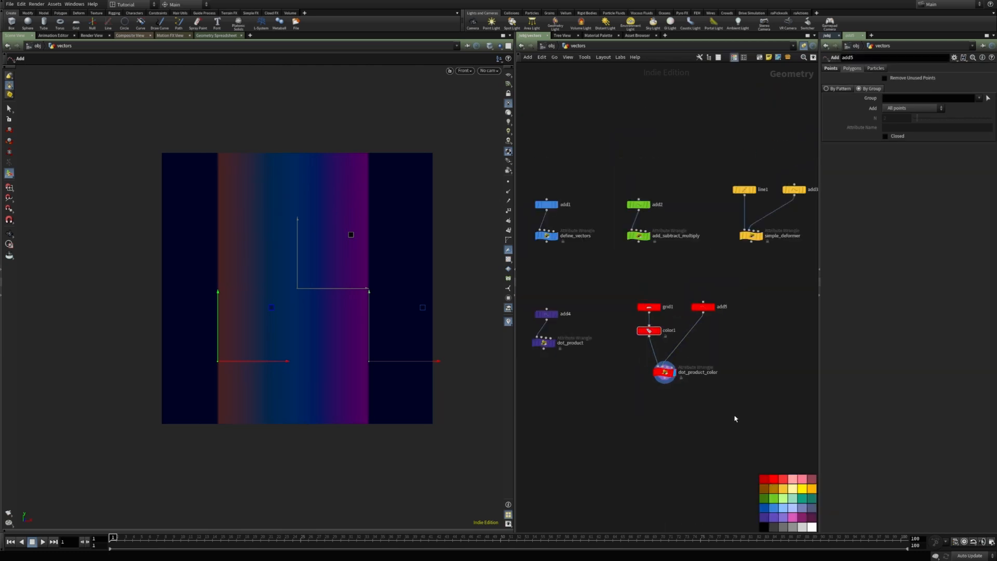
{"action": "middle_click_drag", "start_coordinate": [720, 408], "coordinate": [653, 408]}
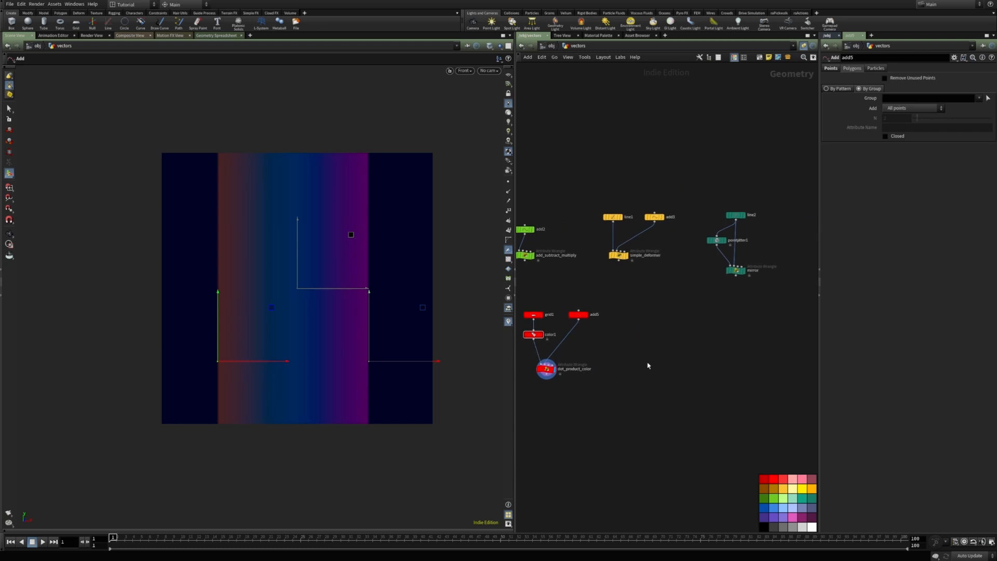
{"action": "key", "text": "c"}
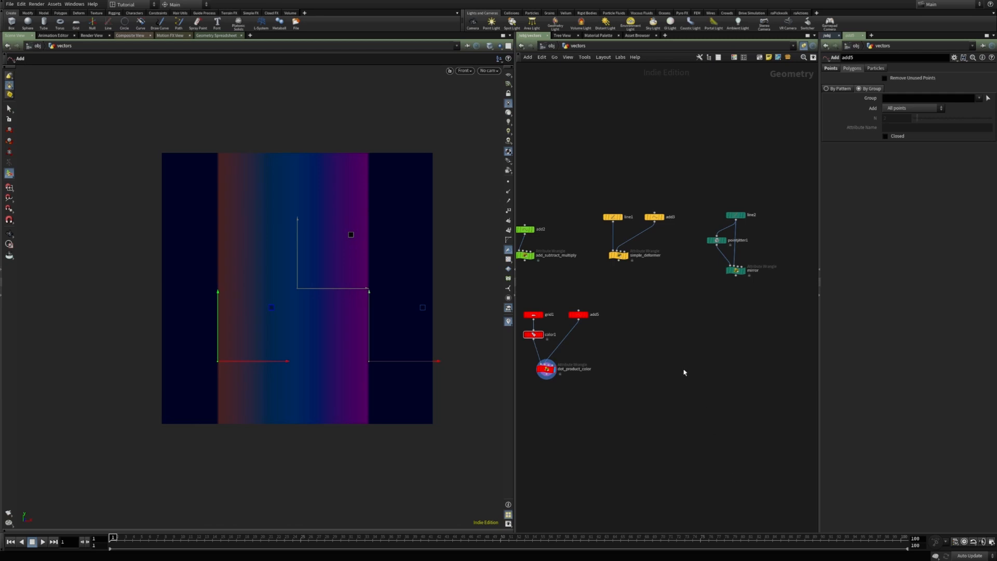
Add a Skeleton node in the empty network area between the add5 and mirror nodes.
{"action": "scroll", "coordinate": [661, 353], "scroll_direction": "up", "scroll_amount": 2}
{"action": "key", "text": "Tab"}
{"action": "type", "text": "skel"}
{"action": "key", "text": "Return"}
{"action": "left_click", "coordinate": [661, 326]}
{"action": "left_click_drag", "start_coordinate": [661, 326], "coordinate": [676, 305]}
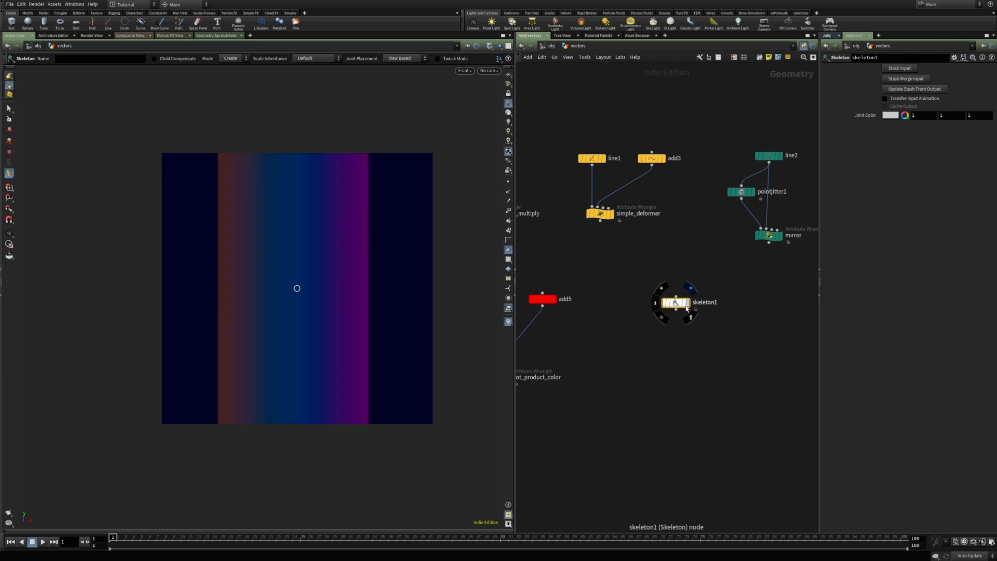
Display skeleton1 in the perspective view and draw a two-joint chain running horizontally from the grid origin.
{"action": "left_click", "coordinate": [687, 303]}
{"action": "key", "text": "space+1"}
{"action": "left_click", "coordinate": [508, 75]}
{"action": "left_click_drag", "start_coordinate": [292, 278], "coordinate": [271, 329], "text": "alt"}
{"action": "left_click", "coordinate": [9, 189]}
{"action": "left_click", "coordinate": [210, 299]}
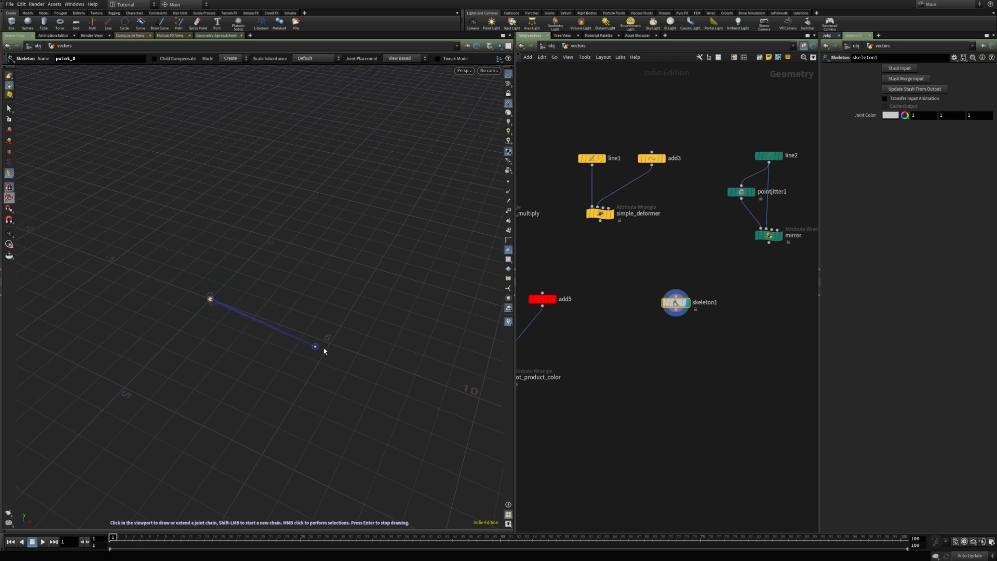
{"action": "left_click", "coordinate": [331, 343]}
{"action": "key", "text": "Return"}
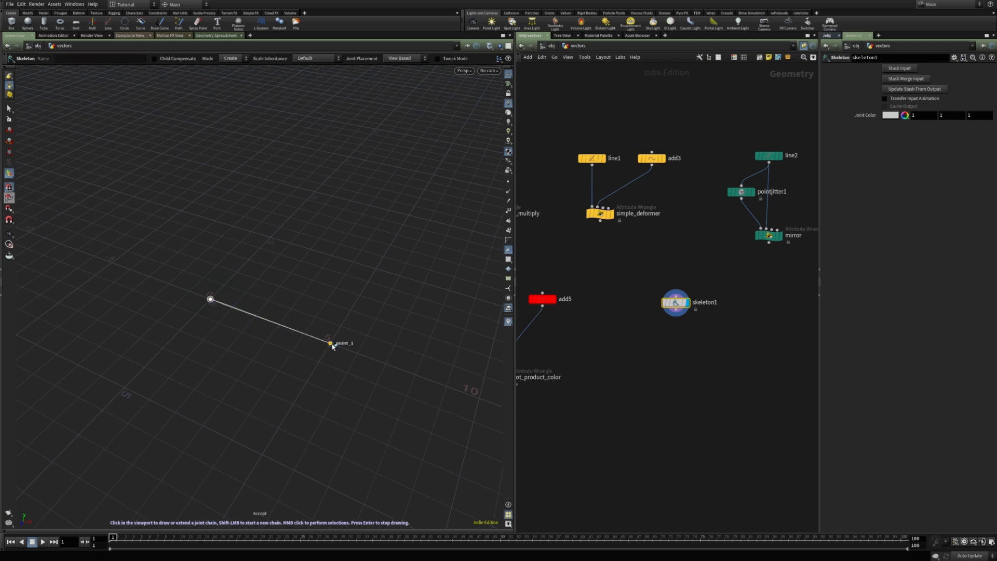
Move the skeleton1 node slightly aside in the network and rename it skeleton_pose.
{"action": "left_click_drag", "start_coordinate": [676, 302], "coordinate": [714, 304]}
{"action": "double_click", "coordinate": [754, 303]}
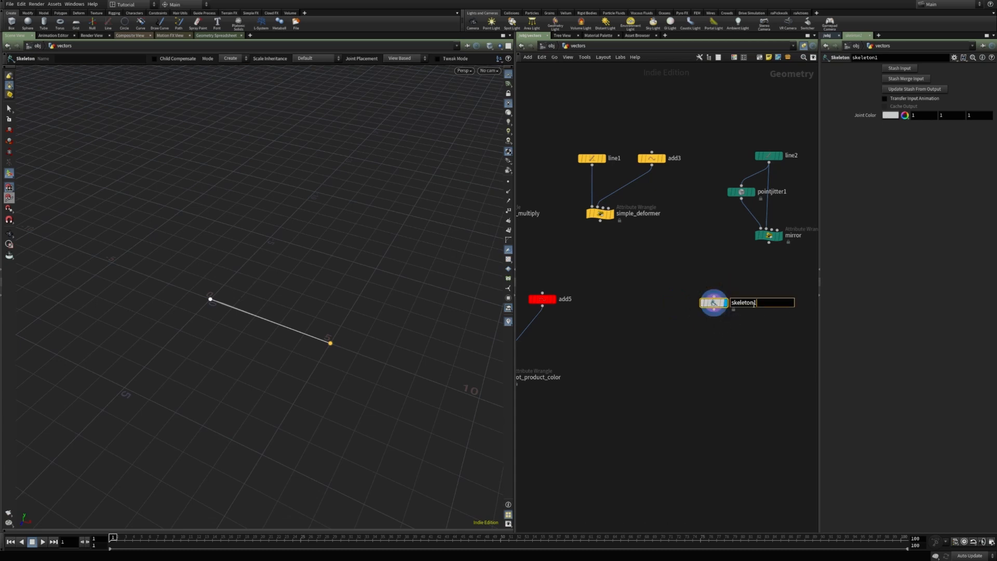
{"action": "key", "text": "Return"}
{"action": "key", "text": "Escape"}
{"action": "left_click_drag", "start_coordinate": [299, 300], "coordinate": [303, 273]}
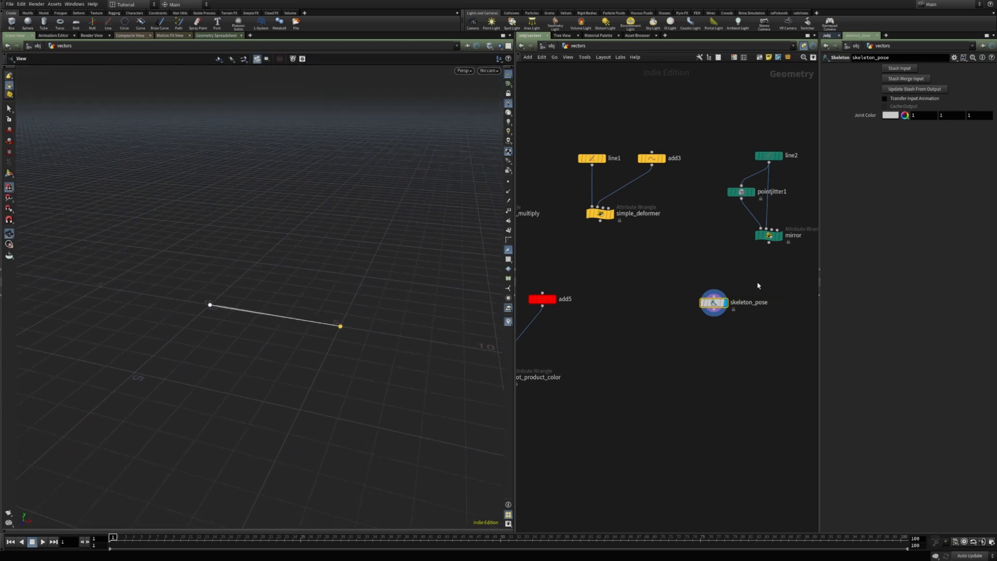
Duplicate the skeleton_pose node beside the original and rename the copy skeleton_anim.
{"action": "left_click_drag", "start_coordinate": [716, 303], "coordinate": [663, 310]}
{"action": "double_click", "coordinate": [722, 304]}
{"action": "type", "text": "anim"}
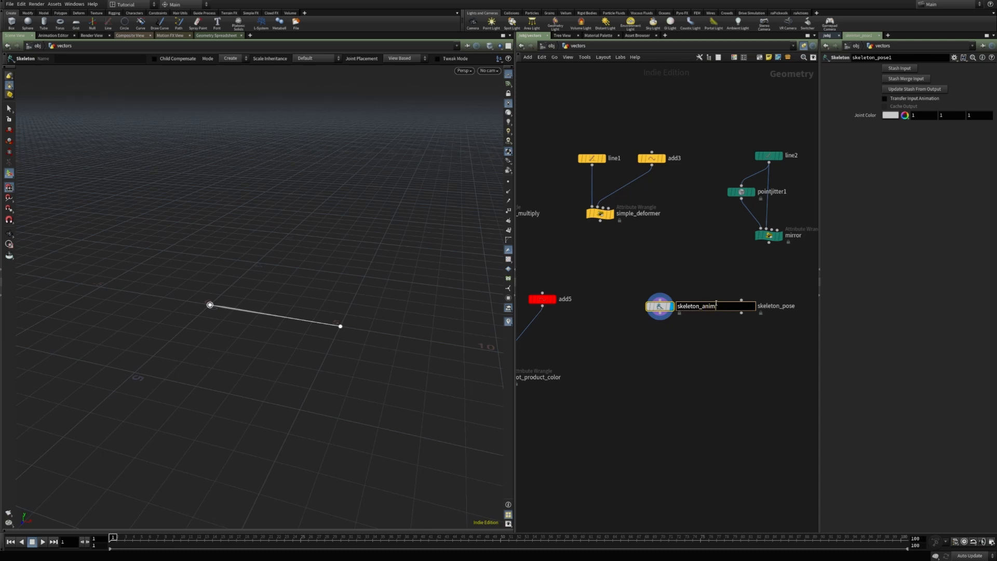
{"action": "key", "text": "Return"}
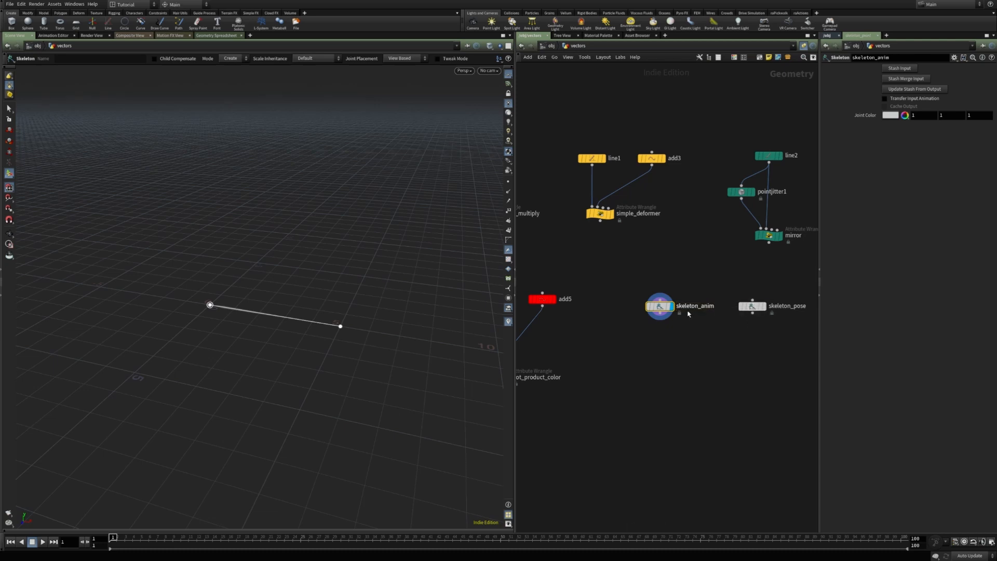
Add a Rig Pose node below skeleton_anim, wire skeleton_anim into it and display it.
{"action": "key", "text": "Tab"}
{"action": "type", "text": "rig"}
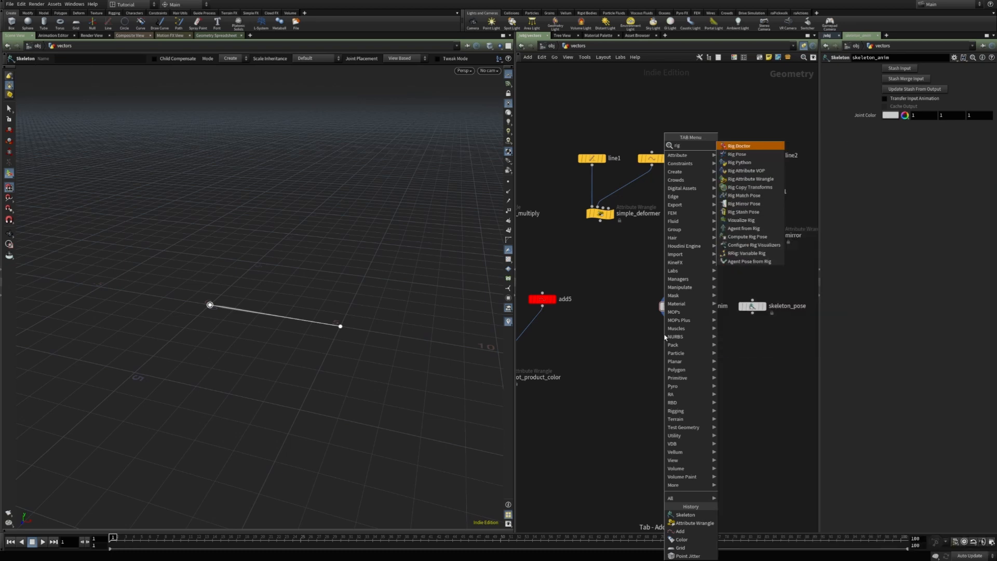
{"action": "key", "text": "Down"}
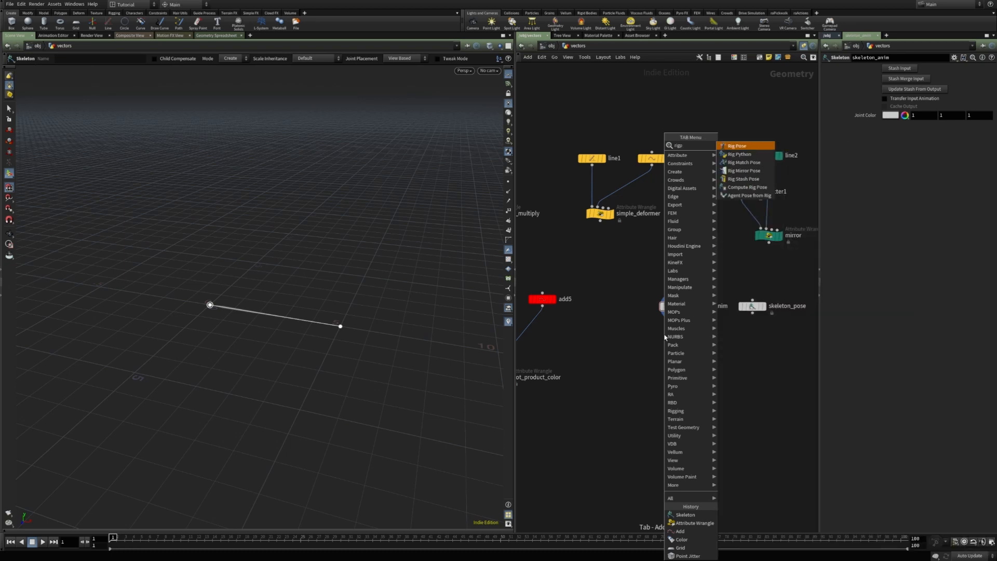
{"action": "key", "text": "Return"}
{"action": "left_click", "coordinate": [668, 335]}
{"action": "left_click_drag", "start_coordinate": [671, 338], "coordinate": [673, 313]}
{"action": "left_click", "coordinate": [688, 327]}
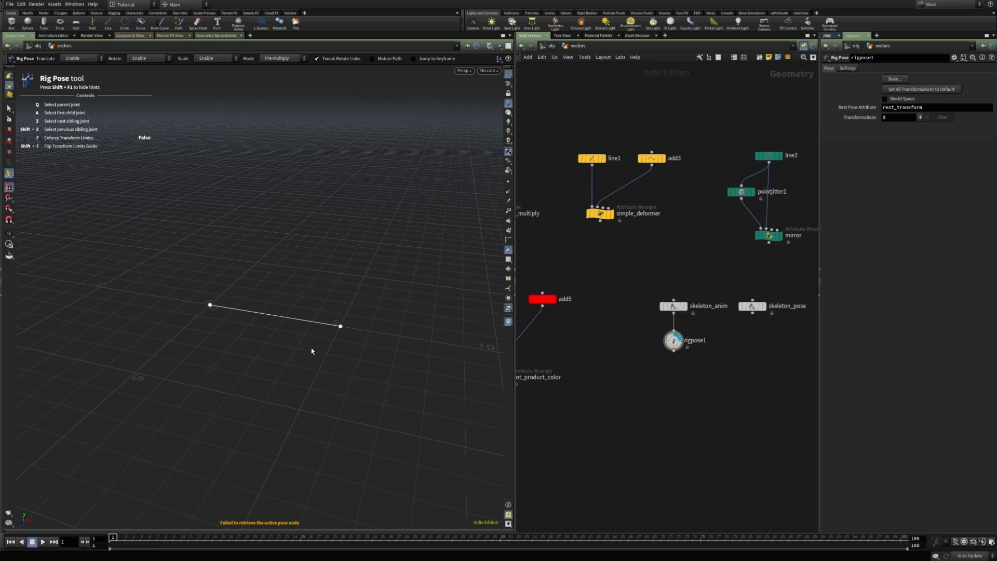
Pose the root joint point_0 by rotating it about Z to roughly 35 degrees, raising the bone above the grid.
{"action": "left_click", "coordinate": [208, 305]}
{"action": "left_click_drag", "start_coordinate": [270, 289], "coordinate": [183, 237]}
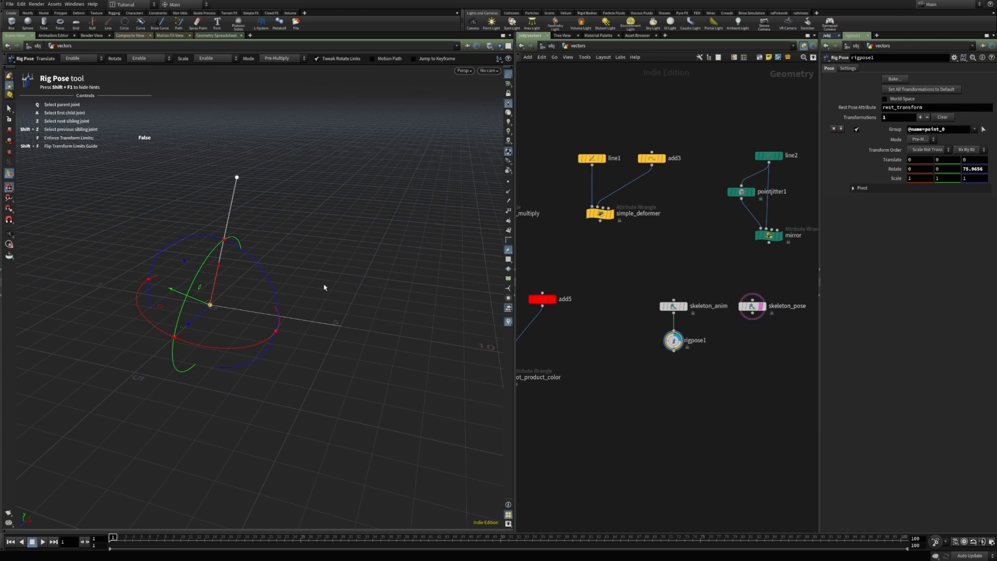
{"action": "left_click_drag", "start_coordinate": [257, 267], "coordinate": [296, 353]}
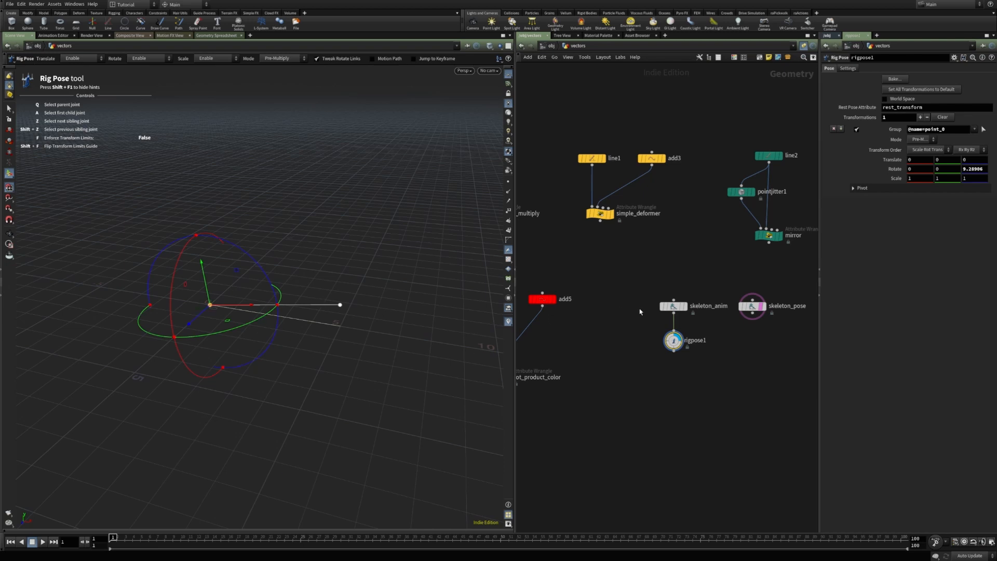
{"action": "left_click_drag", "start_coordinate": [266, 276], "coordinate": [249, 250]}
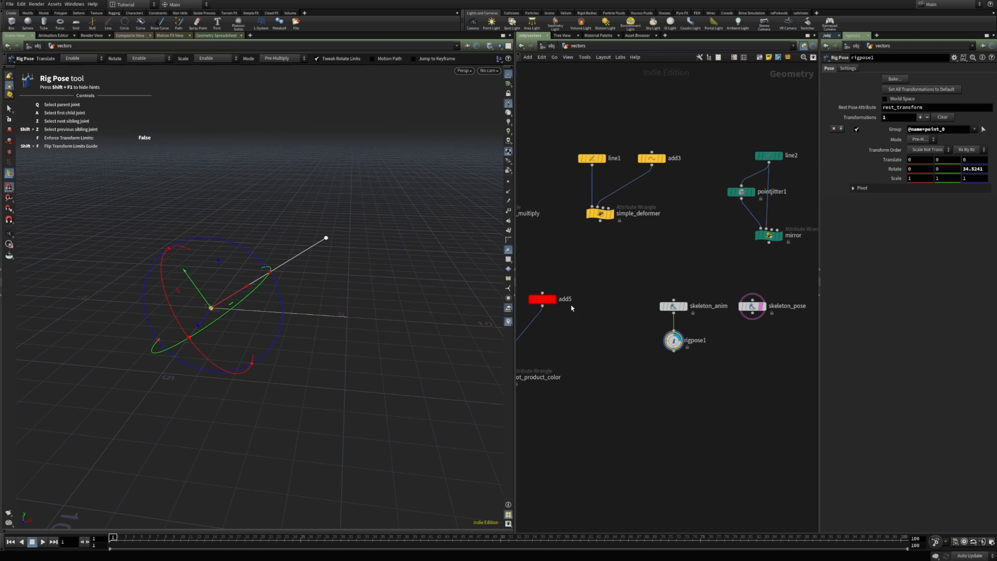
Add a Sphere node beside skeleton_anim and line up the sphere, skeleton_anim and skeleton_pose nodes in one row.
{"action": "key", "text": "Tab"}
{"action": "type", "text": "sphere"}
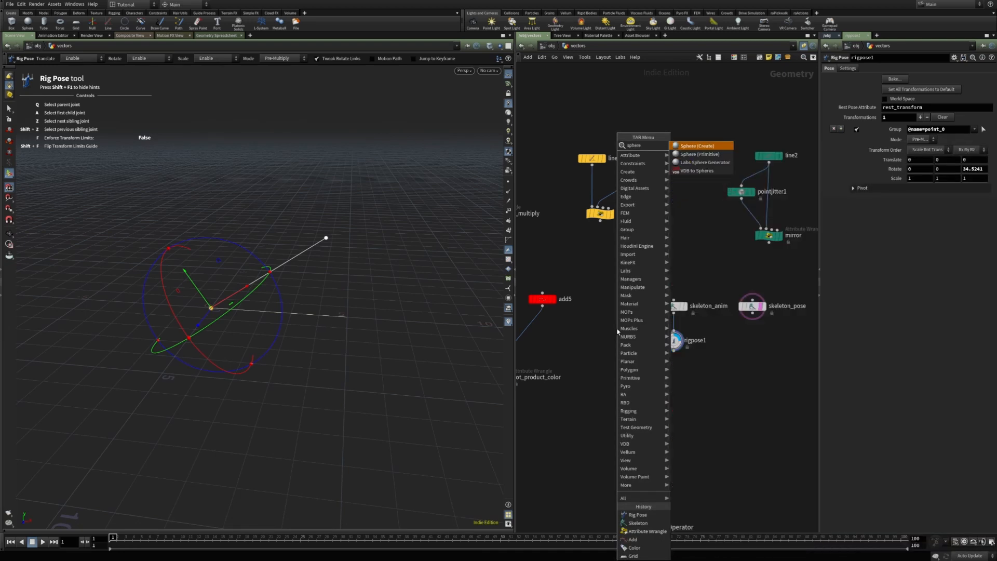
{"action": "key", "text": "Return"}
{"action": "left_click", "coordinate": [618, 331]}
{"action": "left_click_drag", "start_coordinate": [612, 293], "coordinate": [776, 371]}
{"action": "left_click_drag", "start_coordinate": [752, 306], "coordinate": [762, 317]}
{"action": "left_click_drag", "start_coordinate": [629, 345], "coordinate": [624, 325]}
{"action": "left_click_drag", "start_coordinate": [662, 298], "coordinate": [692, 351]}
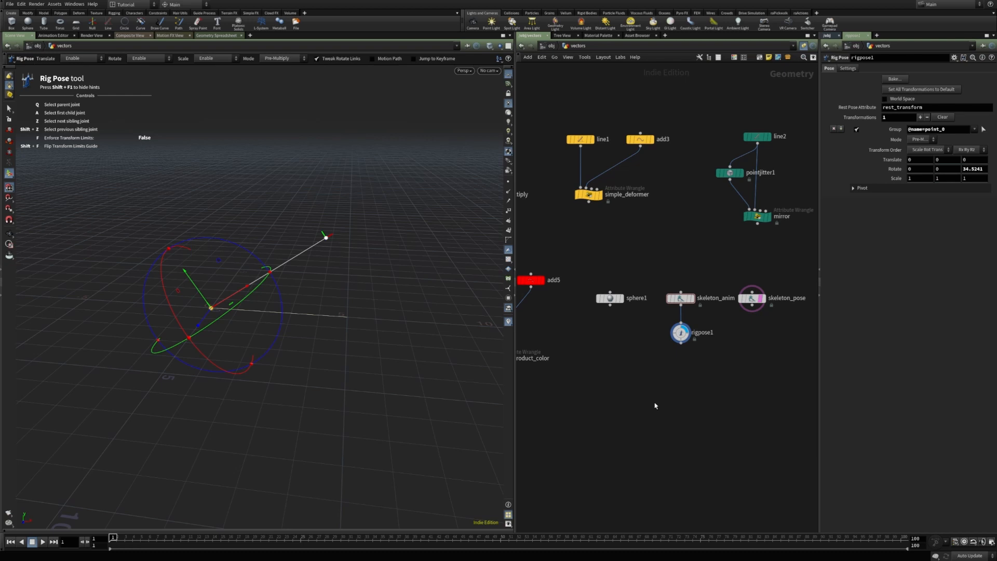
Add an Attribute Wrangle below the row and wire sphere1, rigpose1 and skeleton_pose into its first, second and third inputs.
{"action": "key", "text": "Tab"}
{"action": "type", "text": "attrwr"}
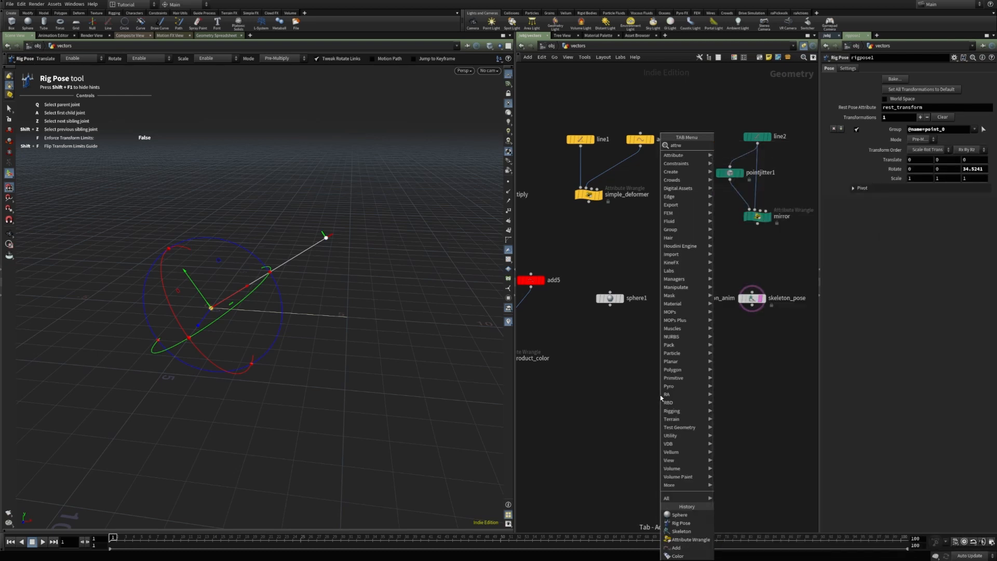
{"action": "key", "text": "Return"}
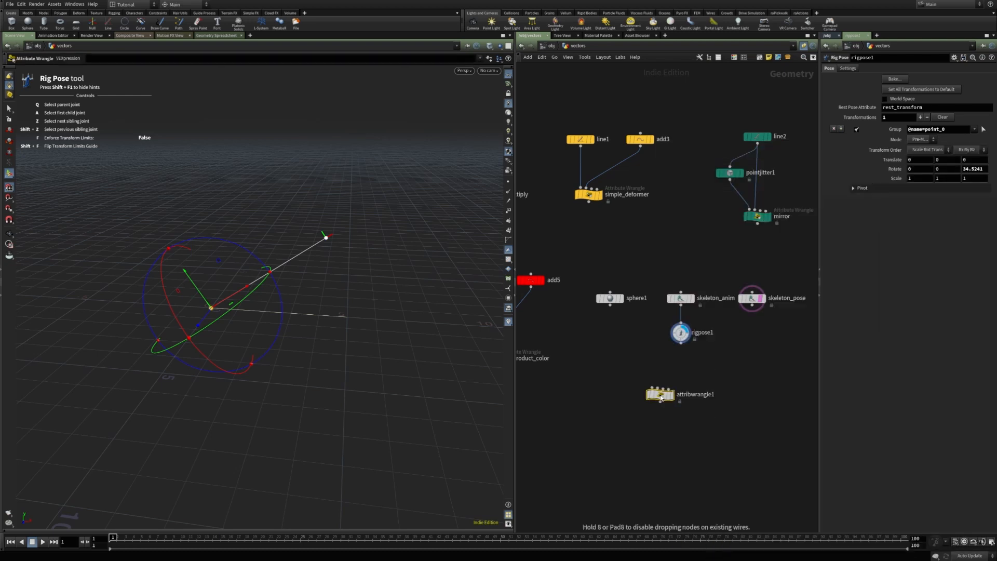
{"action": "left_click", "coordinate": [657, 389]}
{"action": "left_click_drag", "start_coordinate": [657, 384], "coordinate": [611, 309]}
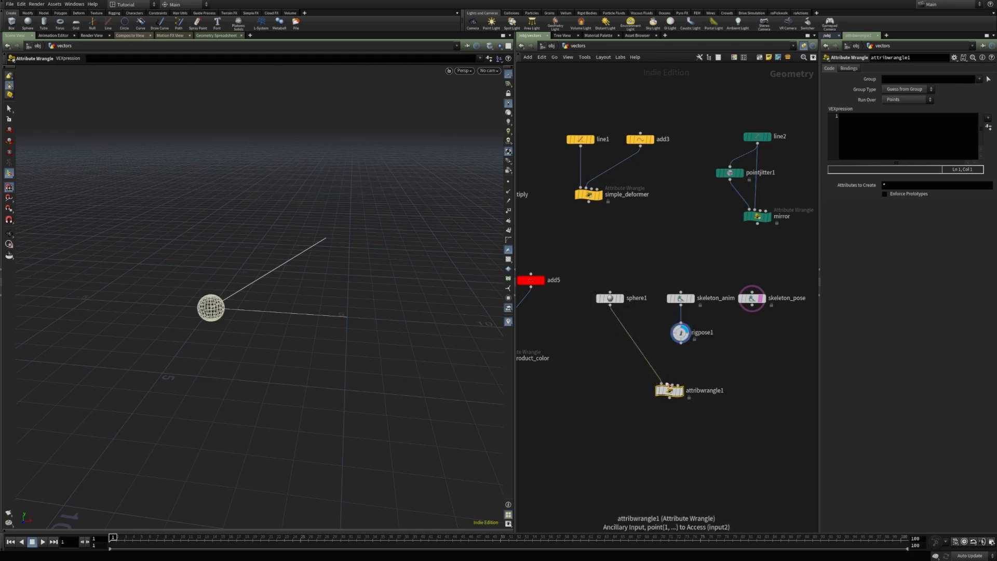
{"action": "left_click_drag", "start_coordinate": [667, 384], "coordinate": [682, 344]}
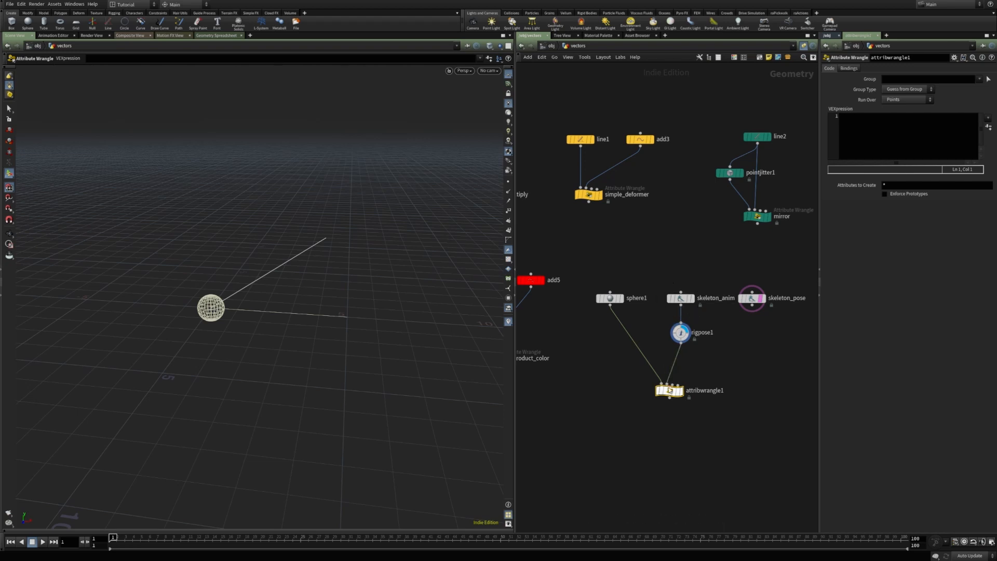
{"action": "left_click_drag", "start_coordinate": [673, 385], "coordinate": [752, 306]}
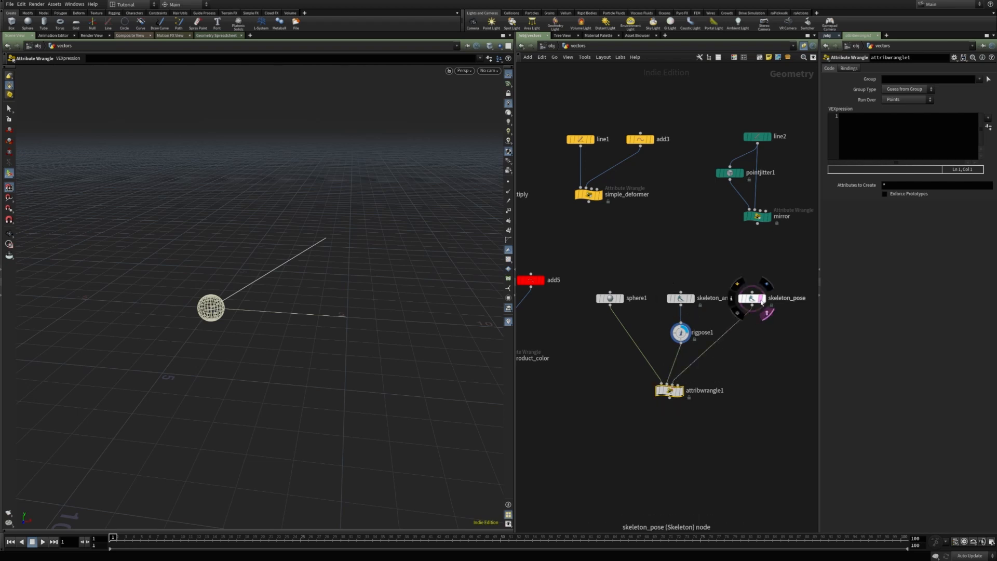
Display the new Attribute Wrangle, rename it dot_deform_sphere and place it beneath rigpose1.
{"action": "left_click", "coordinate": [680, 390]}
{"action": "double_click", "coordinate": [724, 391]}
{"action": "left_click_drag", "start_coordinate": [724, 391], "coordinate": [611, 390]}
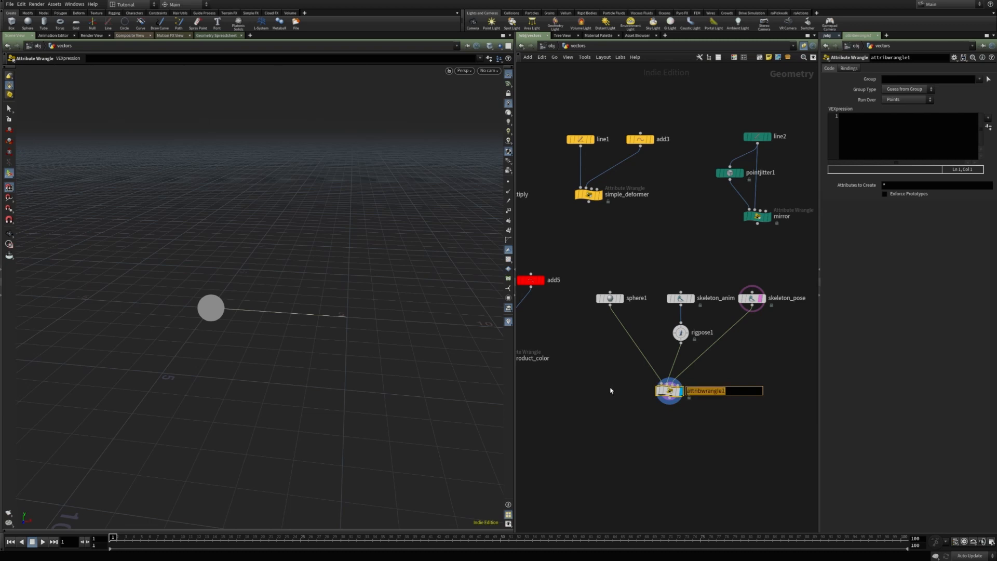
{"action": "type", "text": "dot_deform_sphere"}
{"action": "key", "text": "Return"}
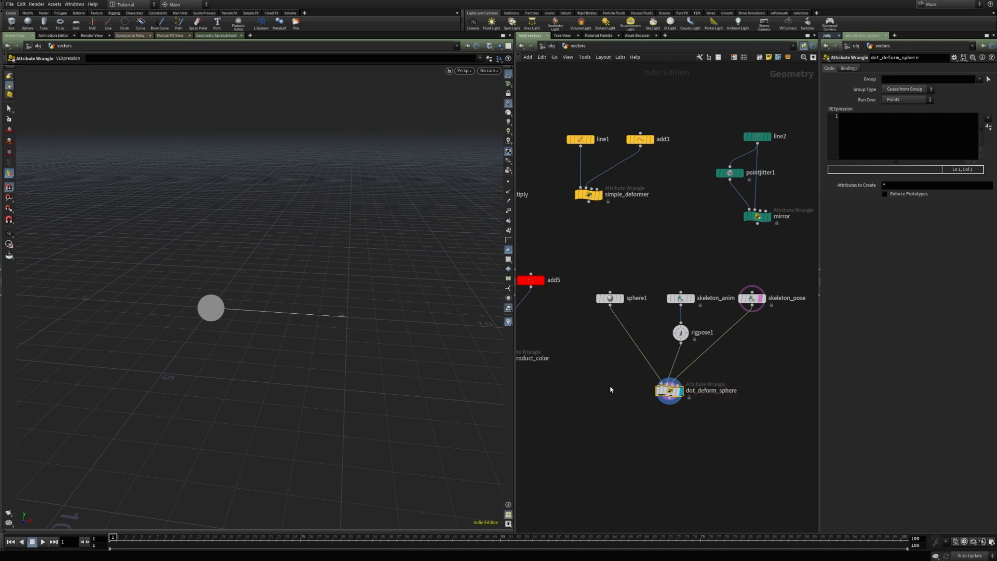
{"action": "left_click_drag", "start_coordinate": [657, 394], "coordinate": [673, 395]}
Show rigpose1 and skeleton_pose as template geometry alongside the sphere.
{"action": "left_click", "coordinate": [856, 134]}
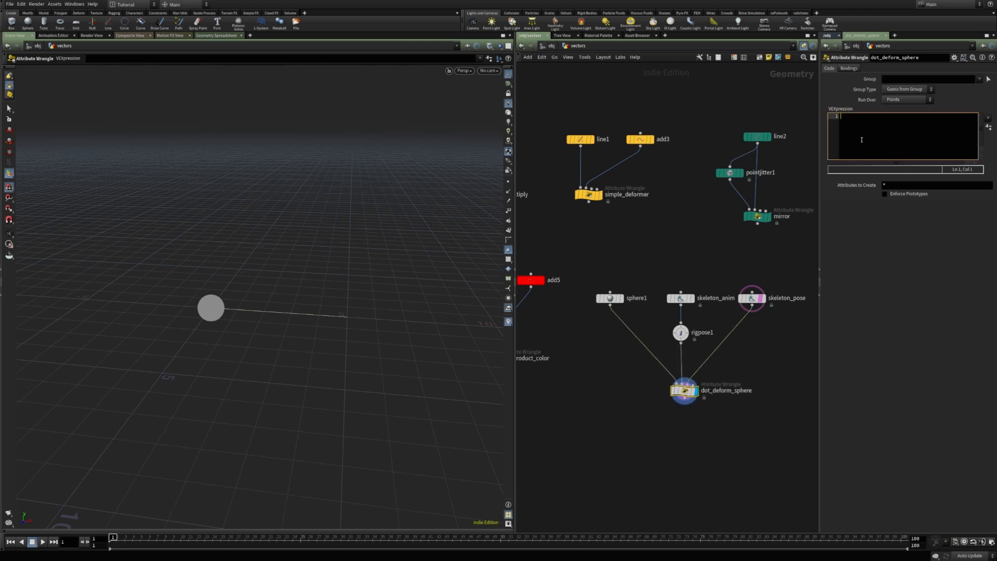
{"action": "left_click", "coordinate": [695, 345]}
{"action": "left_click", "coordinate": [765, 310]}
{"action": "key", "text": "Escape"}
{"action": "left_click_drag", "start_coordinate": [314, 282], "coordinate": [321, 276]}
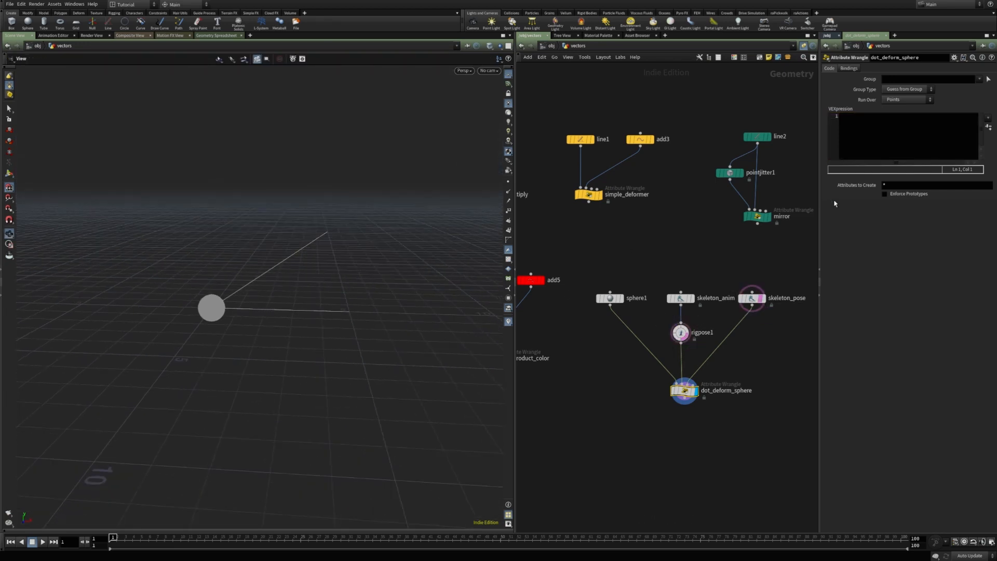
Define the animated bone vector in the dot_deform_sphere code as vector anim = point(1,"P",1) - point(1,"P",0); while checking the skeleton's points.
{"action": "left_click", "coordinate": [855, 134]}
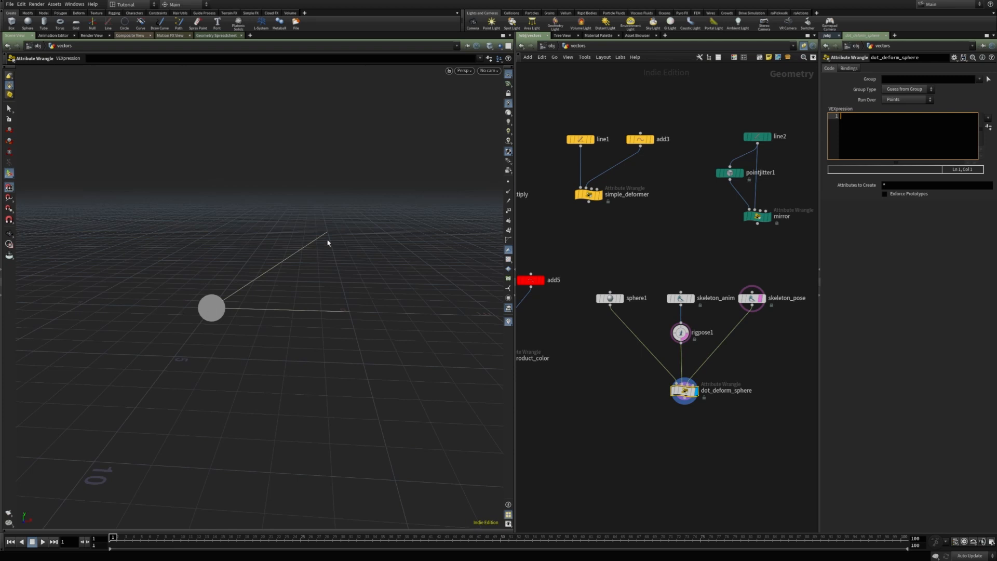
{"action": "type", "text": "vector anim = point(1,\"P\",1"}
{"action": "left_click", "coordinate": [691, 297]}
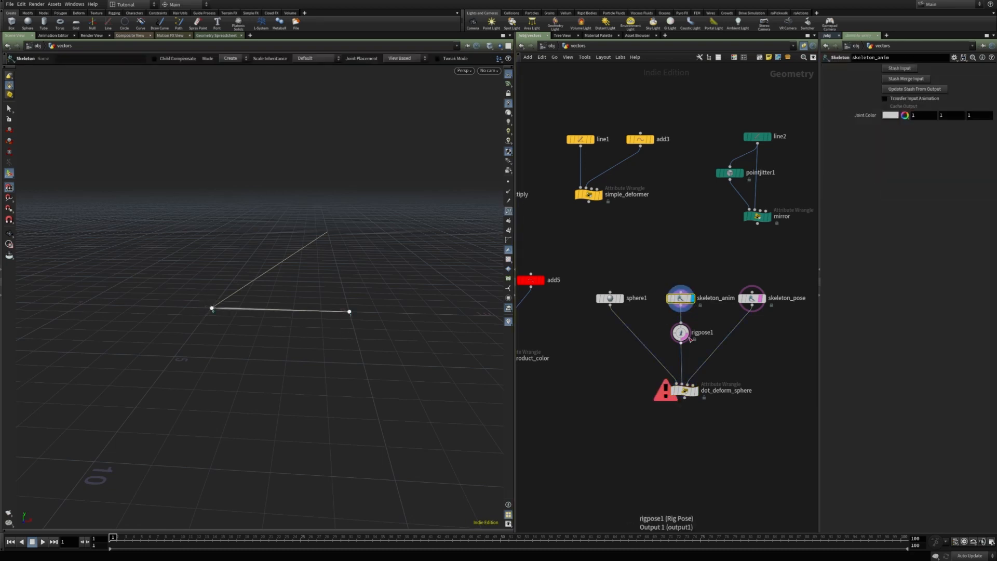
{"action": "left_click", "coordinate": [696, 319]}
{"action": "left_click", "coordinate": [695, 345]}
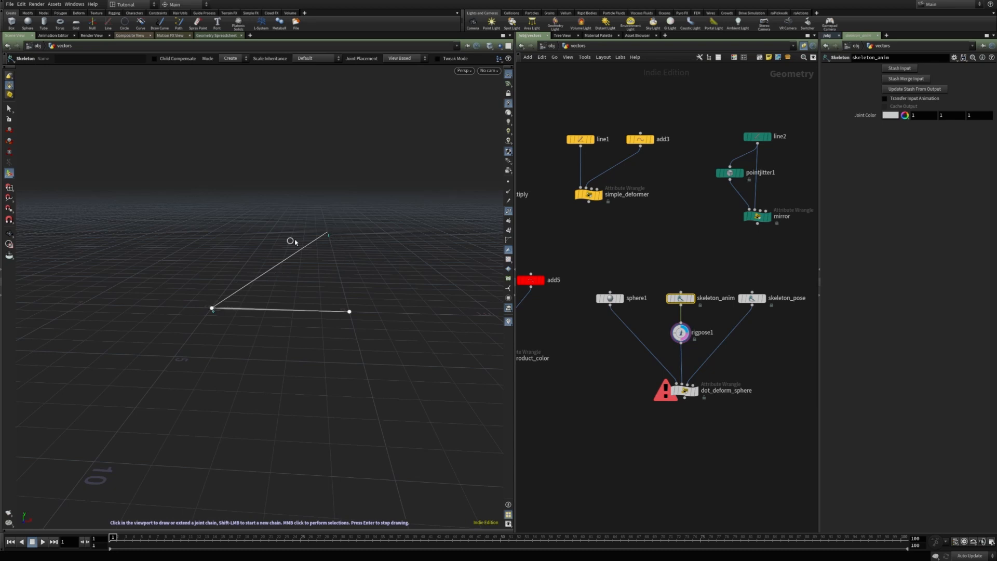
{"action": "left_click", "coordinate": [690, 393]}
{"action": "left_click", "coordinate": [688, 393]}
{"action": "left_click", "coordinate": [924, 123]}
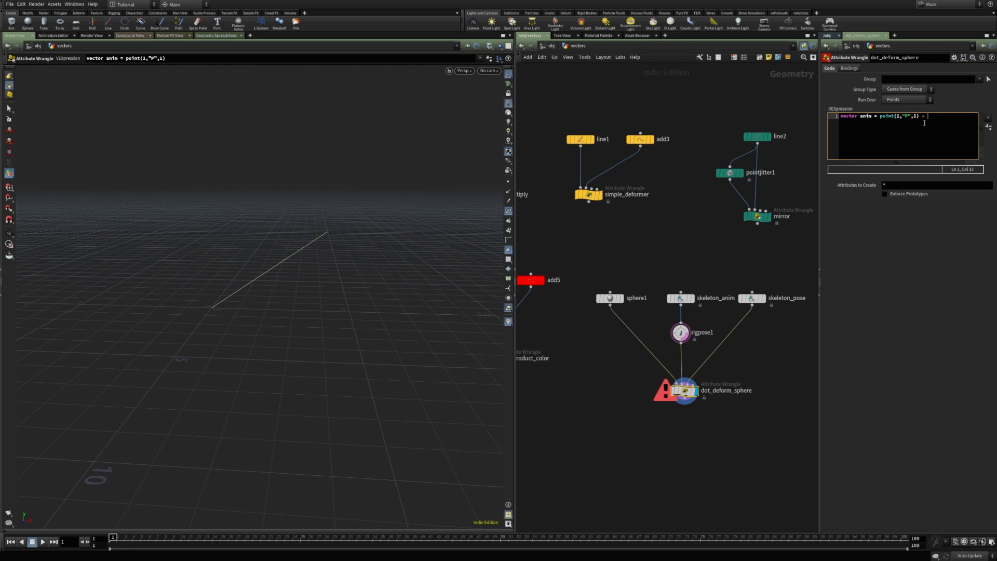
{"action": "type", "text": "- point(1,\"P\",0);"}
Duplicate the anim line and edit the copy to vector pose = point(2,"P",1) - point(2,"P",0); with skeleton_pose templated.
{"action": "key", "text": "shift+Home"}
{"action": "key", "text": "ctrl+c"}
{"action": "key", "text": "End"}
{"action": "key", "text": "Return"}
{"action": "key", "text": "ctrl+v"}
{"action": "left_click", "coordinate": [761, 298]}
{"action": "left_click", "coordinate": [866, 124]}
{"action": "key", "text": "ctrl+Right"}
{"action": "key", "text": "ctrl+shift+Left"}
{"action": "type", "text": "pose"}
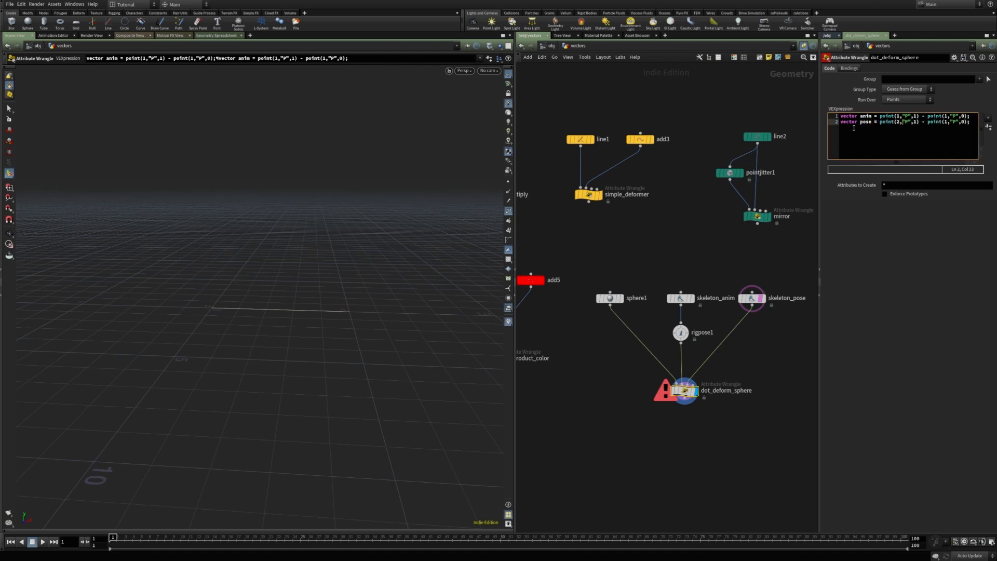
{"action": "key", "text": "Delete"}
{"action": "type", "text": "2"}
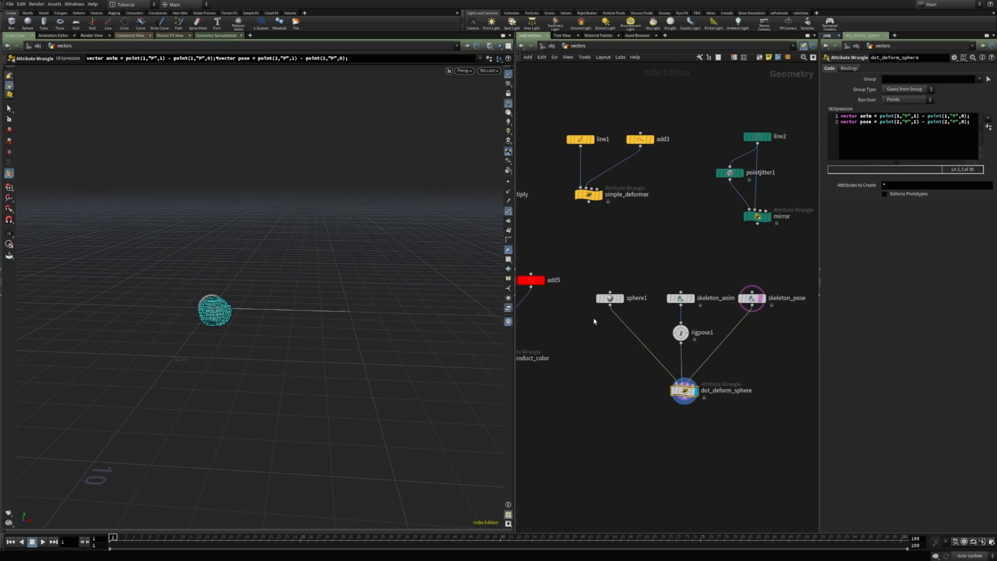
Add the line float dot = dot(normalize(pose),normalize(anim)); below the two vectors, separated by a blank line.
{"action": "left_click", "coordinate": [855, 139]}
{"action": "key", "text": "End"}
{"action": "key", "text": "Return"}
{"action": "key", "text": "Return"}
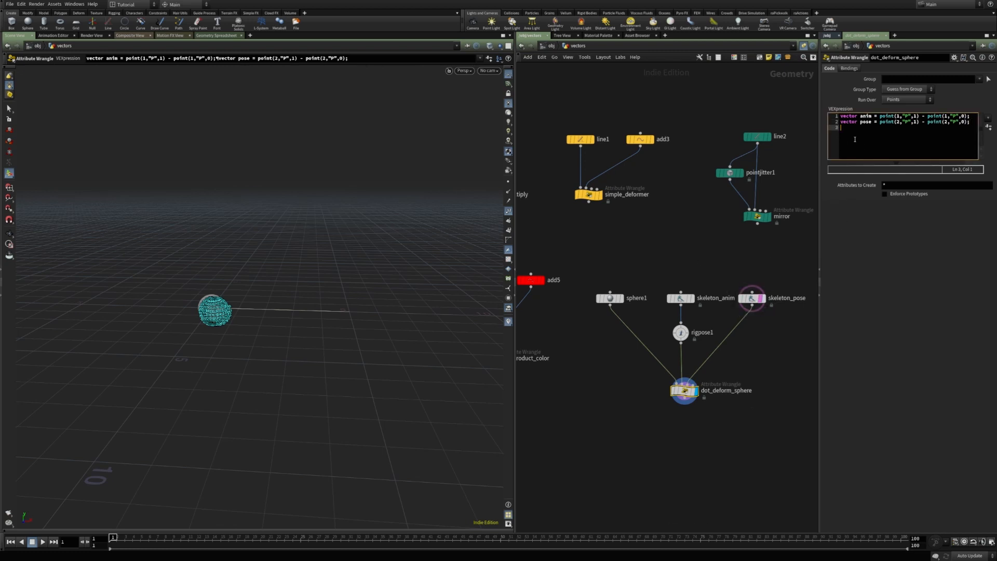
{"action": "type", "text": "float"}
{"action": "key", "text": "Tab"}
{"action": "type", "text": "dot = dot(normalize(pose),normaliz"}
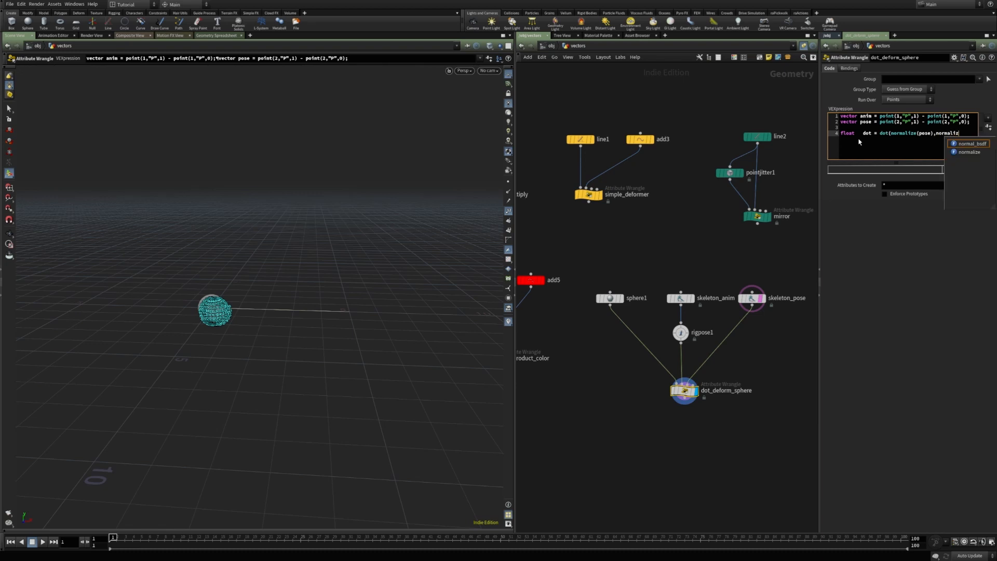
{"action": "type", "text": "e(anim));"}
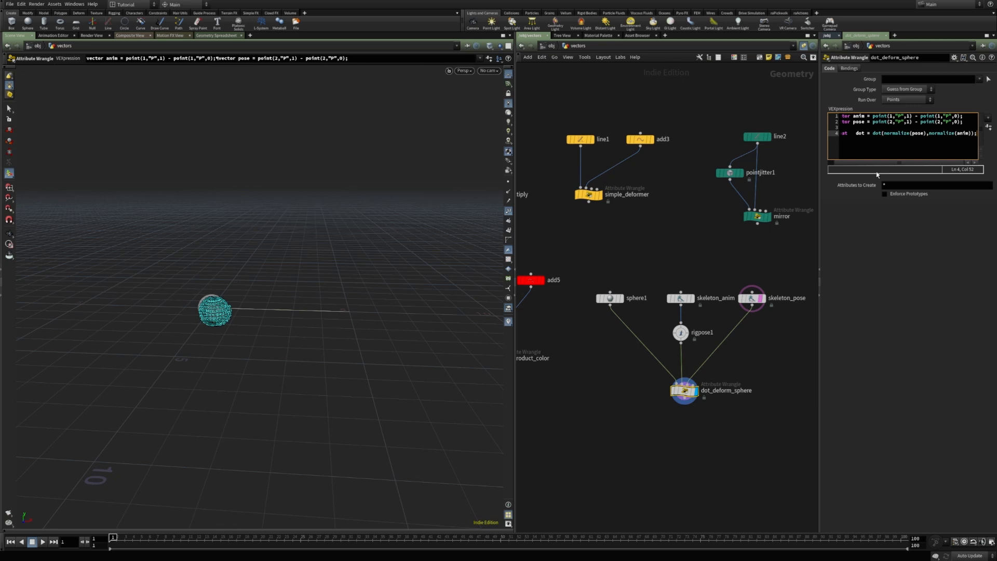
Scale the sphere's point positions by the dot product with the line @P *= dot;.
{"action": "key", "text": "Return"}
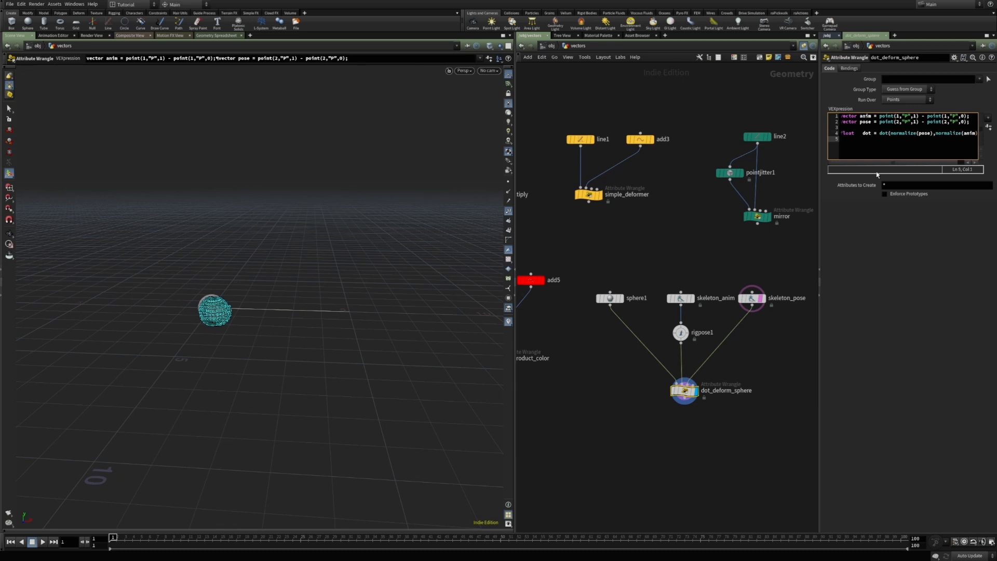
{"action": "type", "text": "@P *= dot;"}
{"action": "key", "text": "Home"}
Hide the point numbers and show the sphere in wireframe, framed closer in the viewport.
{"action": "left_click", "coordinate": [508, 211]}
{"action": "right_click_drag", "start_coordinate": [232, 307], "coordinate": [336, 305], "text": "alt"}
{"action": "key", "text": "shift+w"}
{"action": "middle_click_drag", "start_coordinate": [337, 305], "coordinate": [247, 323], "text": "alt"}
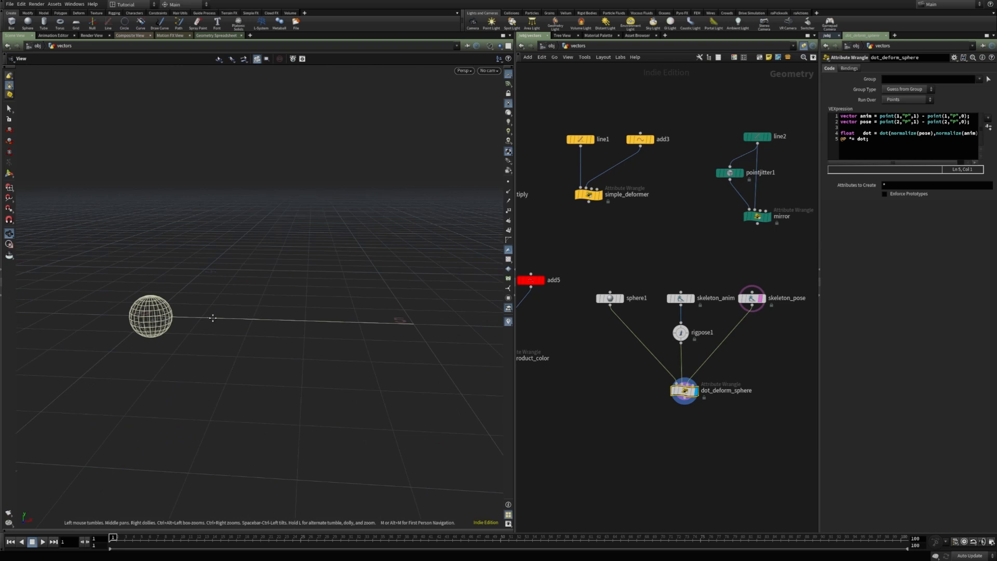
{"action": "middle_click_drag", "start_coordinate": [176, 314], "coordinate": [219, 309], "text": "alt"}
{"action": "key", "text": "Return"}
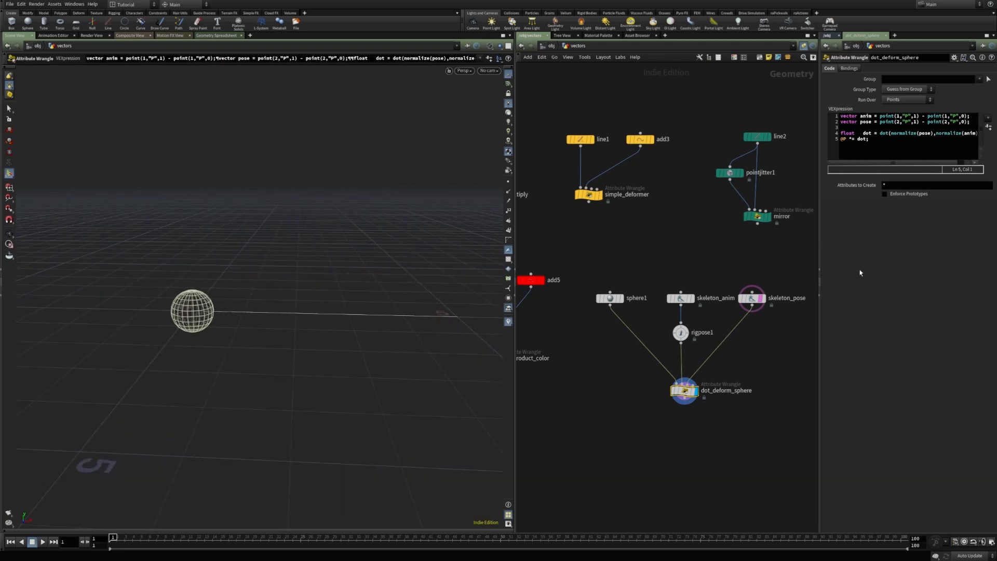
Rotate the point_0 joint of rigpose1 through several angles to test how the dot product scales the sphere.
{"action": "left_click", "coordinate": [874, 143]}
{"action": "left_click", "coordinate": [725, 390]}
{"action": "left_click_drag", "start_coordinate": [662, 386], "coordinate": [629, 374]}
{"action": "left_click_drag", "start_coordinate": [713, 319], "coordinate": [644, 346]}
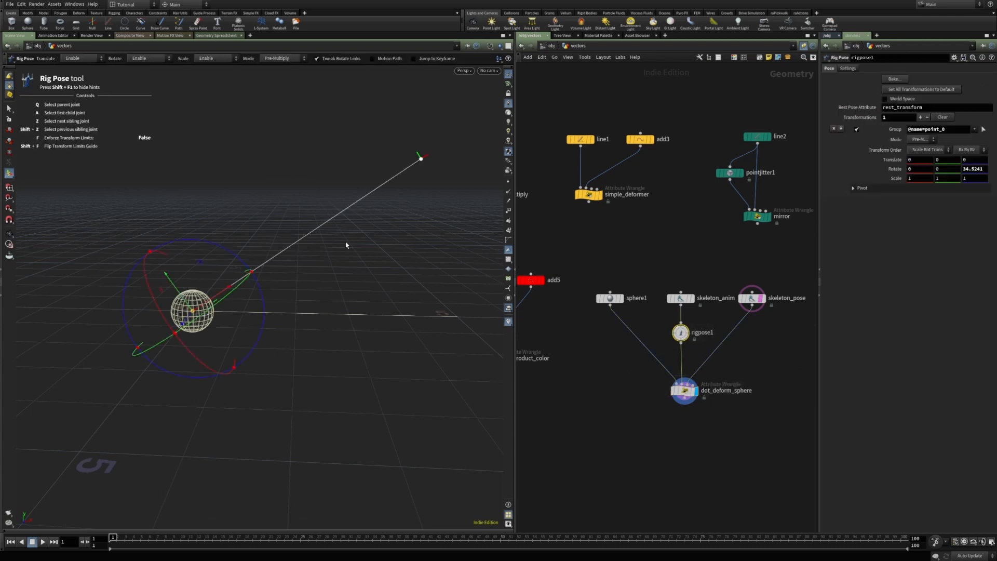
{"action": "left_click_drag", "start_coordinate": [257, 287], "coordinate": [207, 249]}
{"action": "right_click_drag", "start_coordinate": [208, 250], "coordinate": [218, 269], "text": "alt"}
{"action": "middle_click_drag", "start_coordinate": [219, 269], "coordinate": [281, 263], "text": "alt"}
{"action": "right_click_drag", "start_coordinate": [280, 262], "coordinate": [323, 253], "text": "alt"}
{"action": "key", "text": "Return"}
{"action": "left_click_drag", "start_coordinate": [341, 241], "coordinate": [367, 267]}
Insert the line dot = clamp(dot,0,1); above the @P line in the dot_deform_sphere wrangle.
{"action": "left_click", "coordinate": [685, 391]}
{"action": "left_click", "coordinate": [940, 155]}
{"action": "key", "text": "Up"}
{"action": "key", "text": "End"}
{"action": "key", "text": "Return"}
{"action": "type", "text": "dot = clamp("}
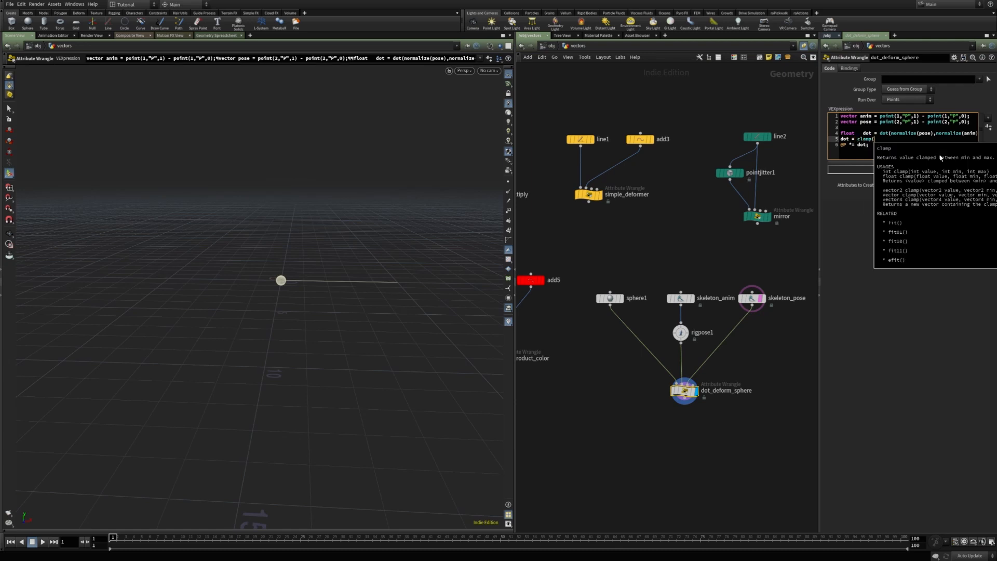
{"action": "type", "text": "dot,0,1);"}
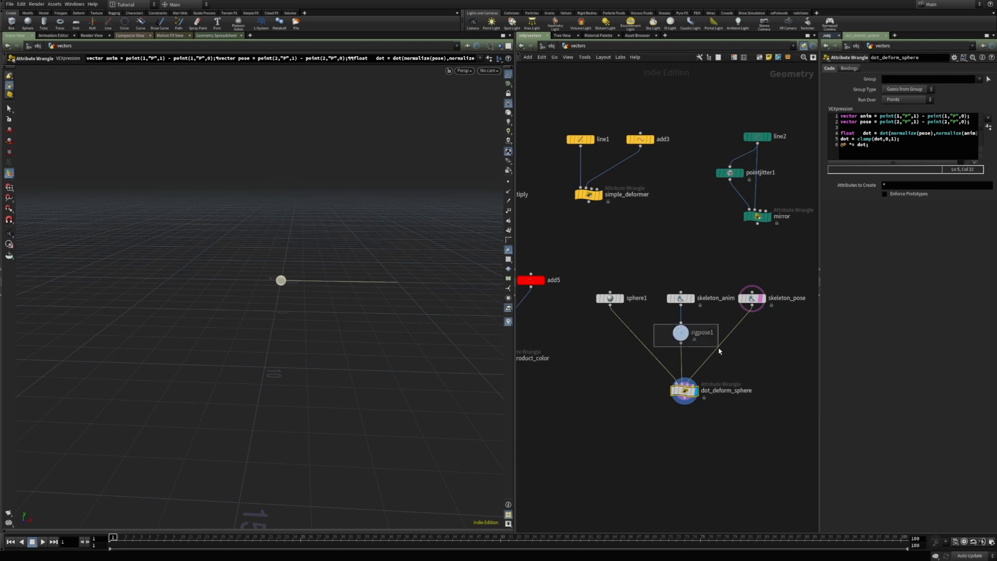
Rotate the point_0 joint of rigpose1 around different axes to test the clamped scaling, finishing close to the rest bone.
{"action": "left_click", "coordinate": [680, 331]}
{"action": "mouse_move", "coordinate": [350, 251]}
{"action": "left_mouse_down"}
{"action": "mouse_move", "coordinate": [215, 224]}
{"action": "mouse_move", "coordinate": [325, 239]}
{"action": "mouse_move", "coordinate": [387, 296]}
{"action": "mouse_move", "coordinate": [194, 312]}
{"action": "mouse_move", "coordinate": [177, 220]}
{"action": "mouse_move", "coordinate": [200, 307]}
{"action": "mouse_move", "coordinate": [263, 334]}
{"action": "mouse_move", "coordinate": [327, 312]}
{"action": "mouse_move", "coordinate": [296, 240]}
{"action": "mouse_move", "coordinate": [361, 301]}
{"action": "mouse_move", "coordinate": [347, 344]}
{"action": "mouse_move", "coordinate": [349, 296]}
{"action": "mouse_move", "coordinate": [348, 286]}
{"action": "mouse_move", "coordinate": [332, 310]}
{"action": "mouse_move", "coordinate": [318, 249]}
{"action": "mouse_move", "coordinate": [326, 227]}
{"action": "mouse_move", "coordinate": [346, 258]}
{"action": "left_mouse_up"}
{"action": "left_click_drag", "start_coordinate": [276, 297], "coordinate": [291, 270], "text": "alt"}
{"action": "right_click_drag", "start_coordinate": [306, 273], "coordinate": [328, 285], "text": "alt"}
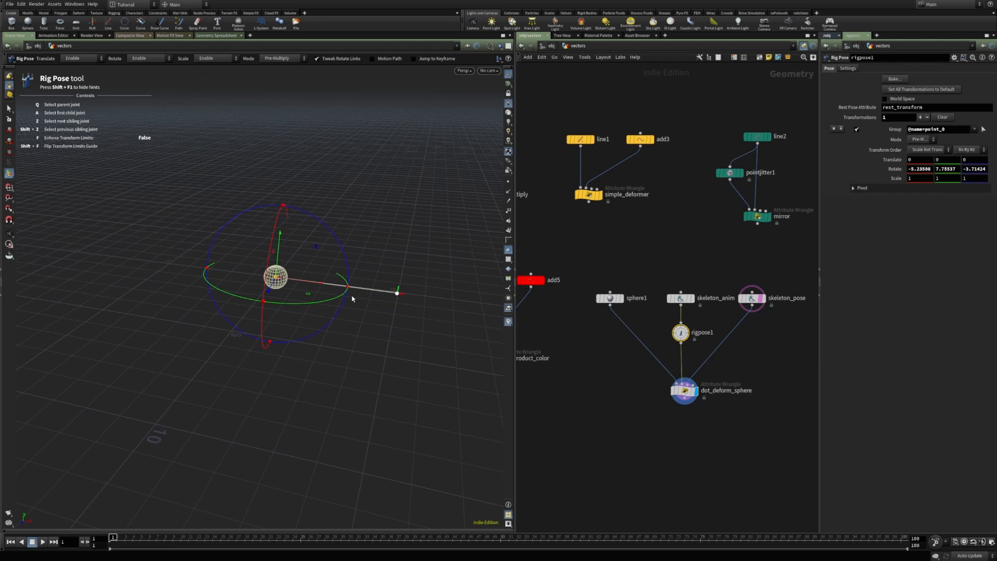
{"action": "mouse_move", "coordinate": [346, 291]}
{"action": "left_mouse_down"}
{"action": "mouse_move", "coordinate": [272, 332]}
{"action": "mouse_move", "coordinate": [358, 307]}
{"action": "left_mouse_up"}
{"action": "left_click_drag", "start_coordinate": [348, 259], "coordinate": [270, 320]}
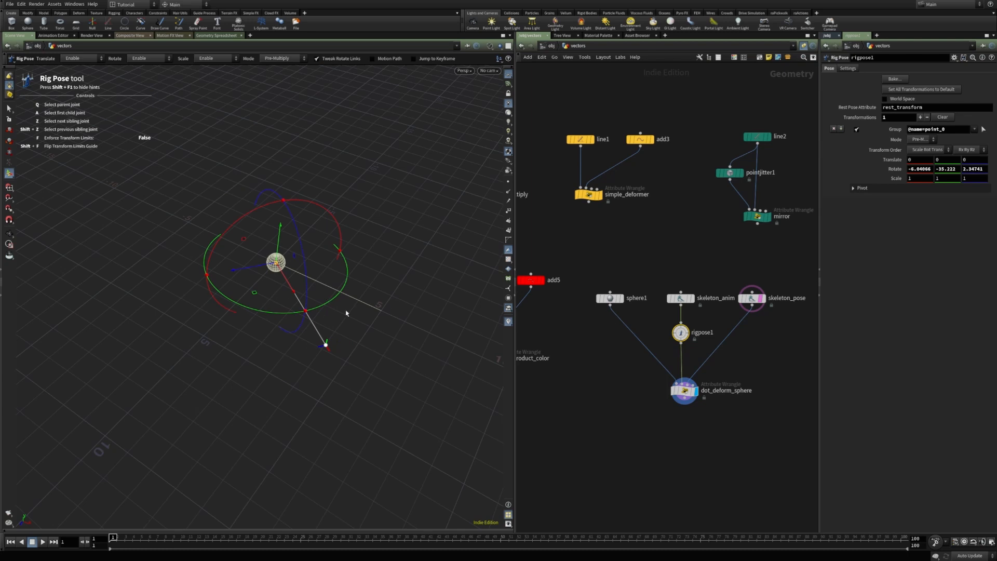
{"action": "left_click_drag", "start_coordinate": [330, 298], "coordinate": [321, 225]}
{"action": "left_click_drag", "start_coordinate": [616, 360], "coordinate": [727, 404]}
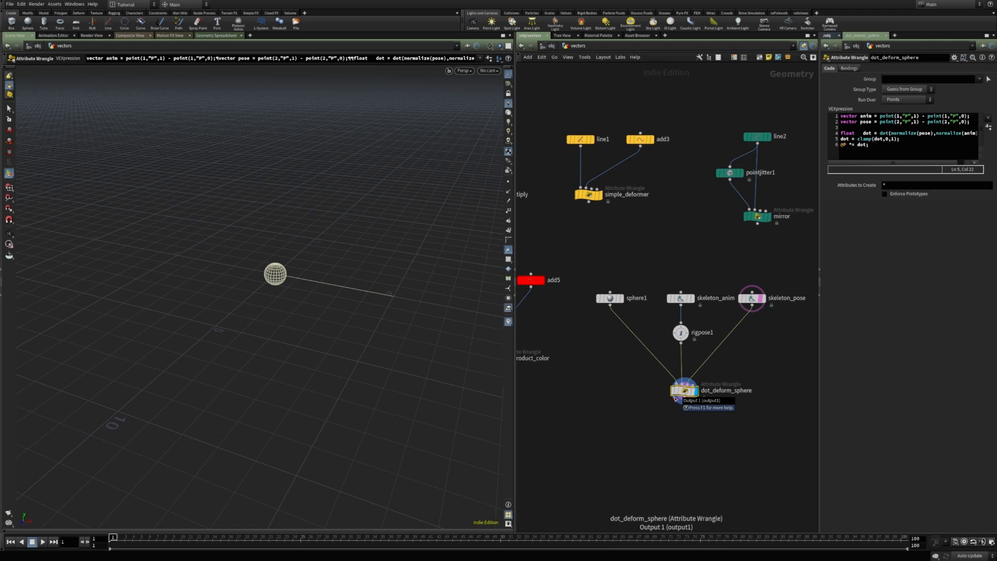
Colour the sphere, both skeletons, rigpose1 and dot_deform_sphere nodes blue.
{"action": "left_click_drag", "start_coordinate": [582, 252], "coordinate": [807, 452]}
{"action": "key", "text": "c"}
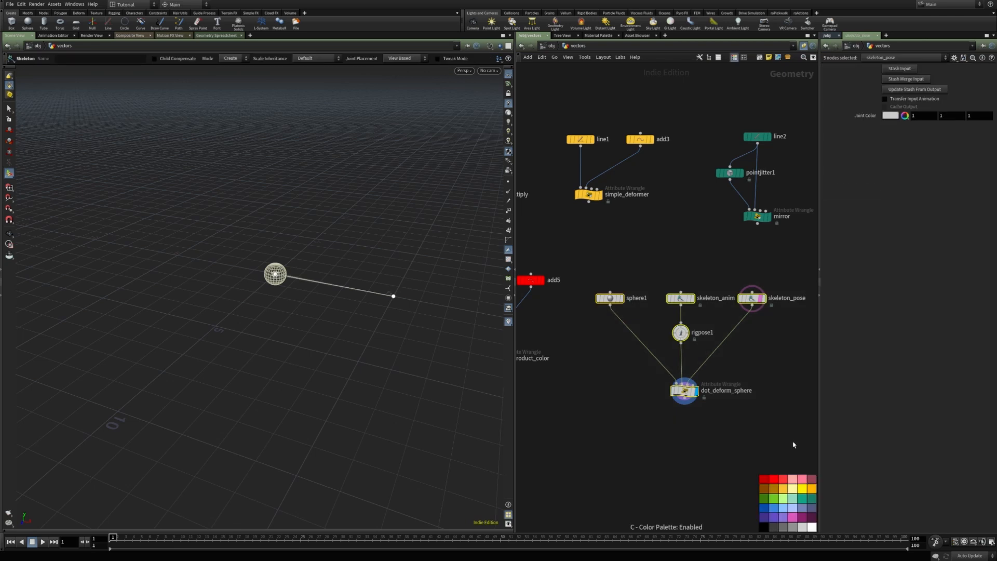
{"action": "left_click", "coordinate": [765, 508]}
{"action": "scroll", "coordinate": [606, 422], "scroll_direction": "down", "scroll_amount": 3}
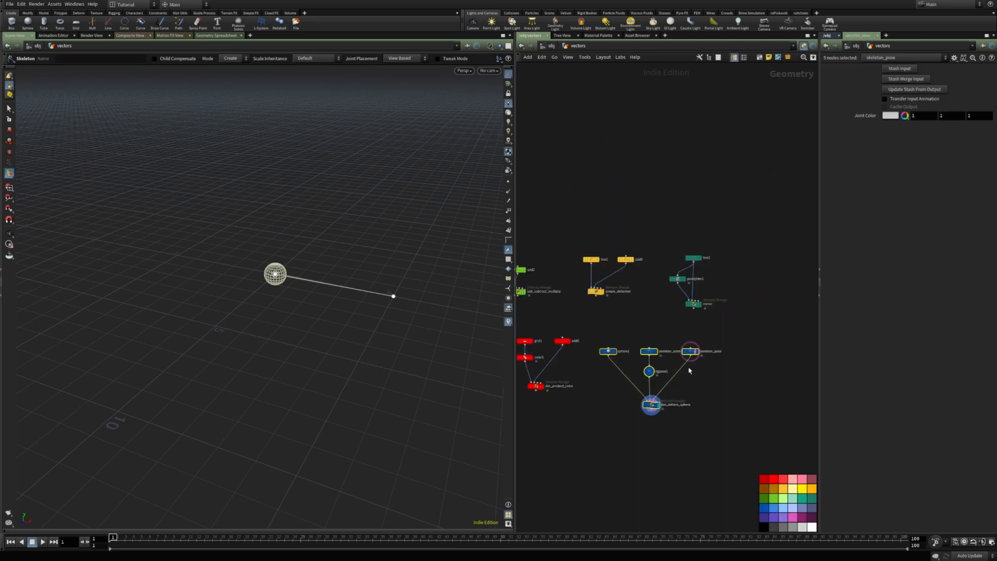
{"action": "left_click", "coordinate": [681, 446]}
Place an Add node in the free space below dot_product and enable its point at the origin.
{"action": "key", "text": "h"}
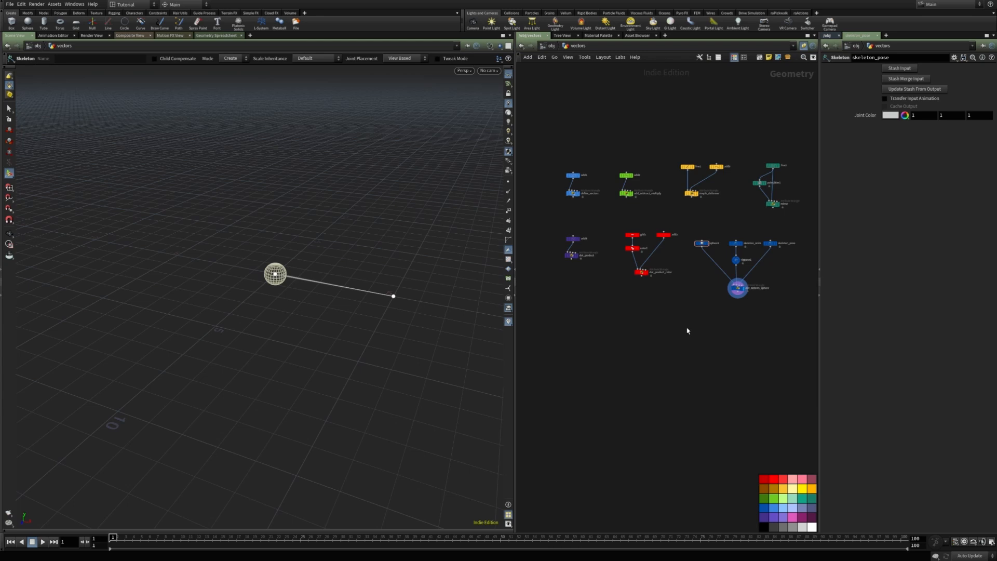
{"action": "scroll", "coordinate": [597, 296], "scroll_direction": "up", "scroll_amount": 3}
{"action": "key", "text": "Tab"}
{"action": "type", "text": "add"}
{"action": "key", "text": "Return"}
{"action": "left_click", "coordinate": [602, 311]}
{"action": "mouse_move", "coordinate": [603, 313]}
{"action": "left_mouse_down"}
{"action": "mouse_move", "coordinate": [600, 287]}
{"action": "mouse_move", "coordinate": [595, 324]}
{"action": "left_mouse_up"}
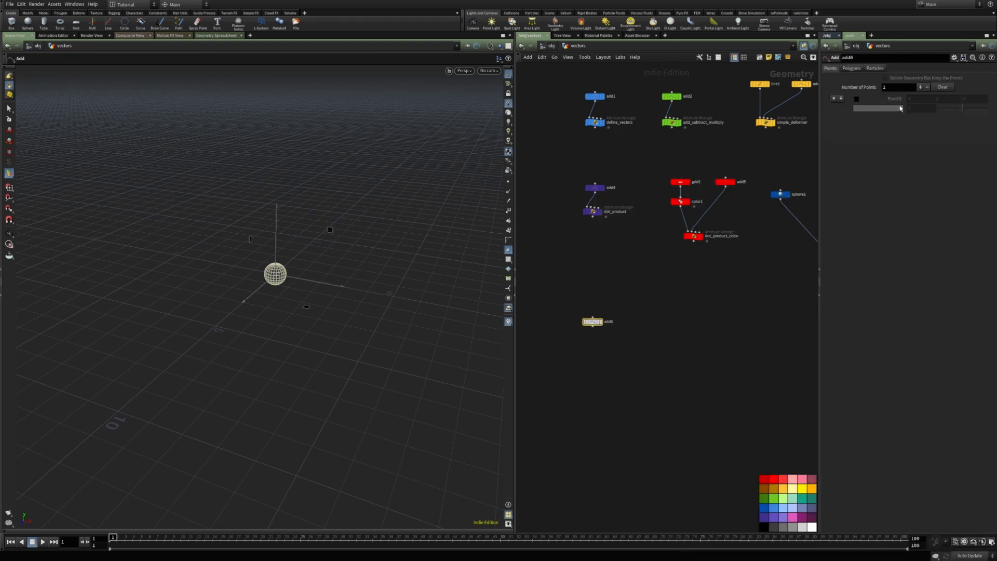
{"action": "left_click", "coordinate": [857, 99]}
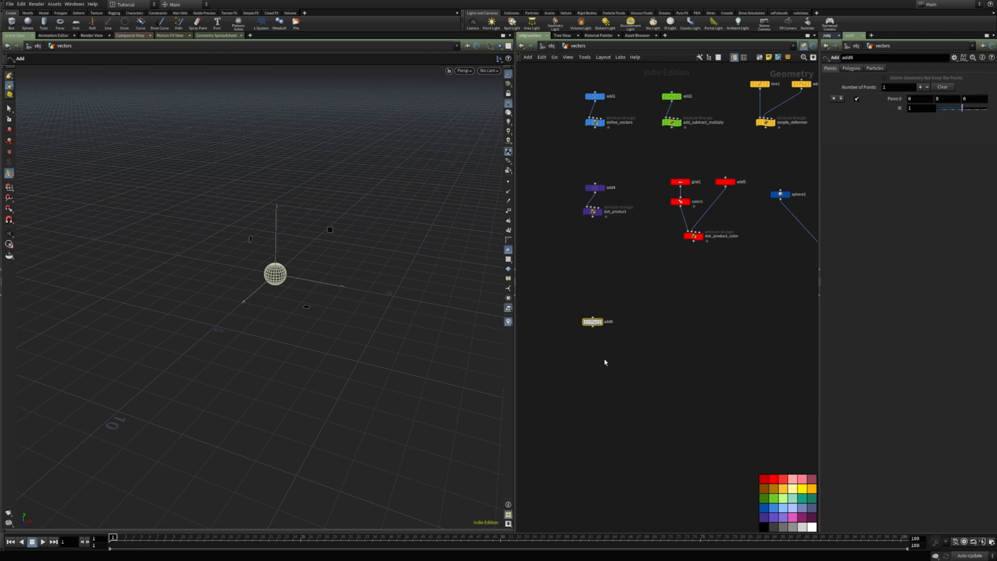
Wire an Attribute Wrangle below the new Add node and name it simple_cross_product.
{"action": "key", "text": "Tab"}
{"action": "type", "text": "attw"}
{"action": "key", "text": "Return"}
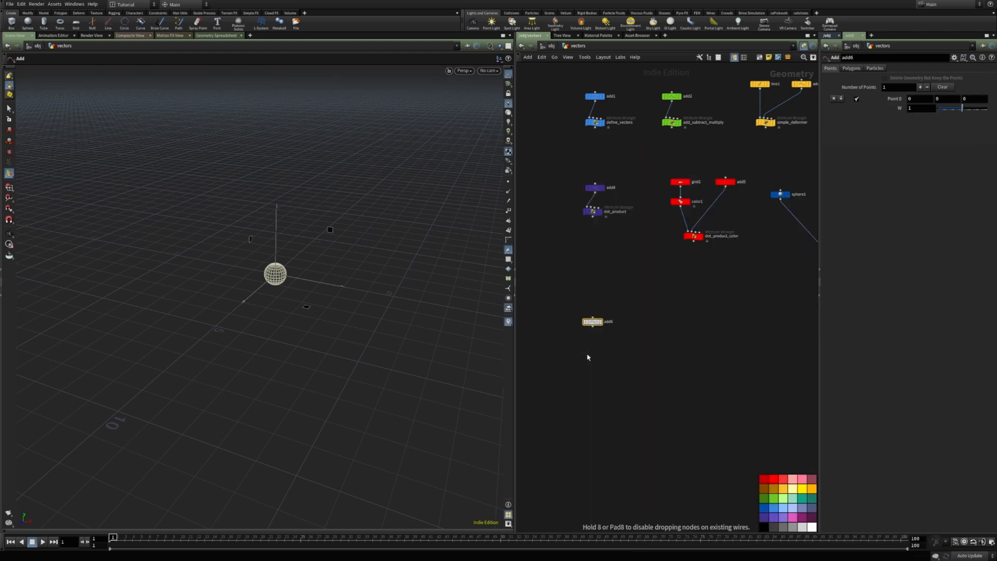
{"action": "left_click", "coordinate": [590, 354]}
{"action": "left_click", "coordinate": [592, 326]}
{"action": "left_click", "coordinate": [593, 346]}
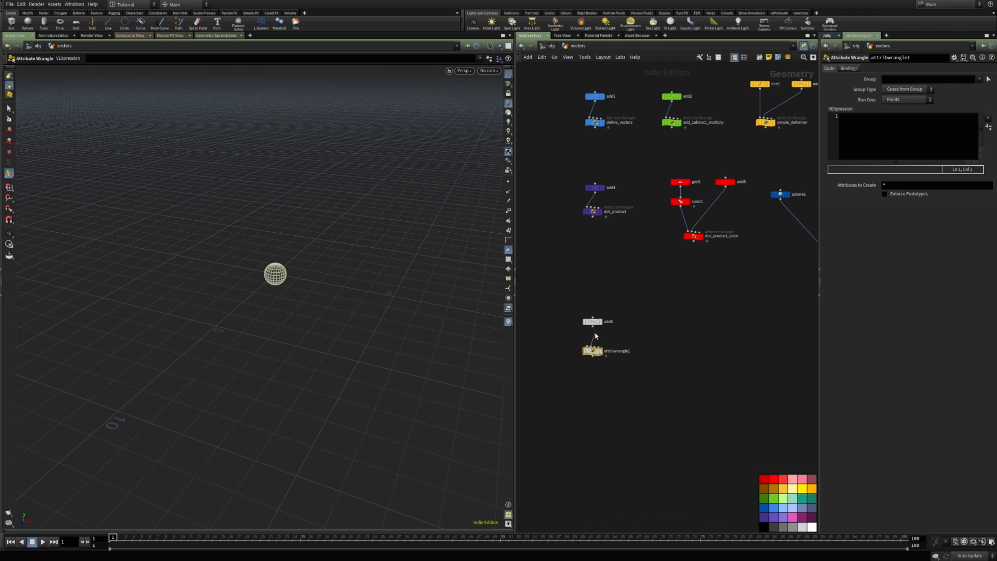
{"action": "double_click", "coordinate": [614, 351]}
{"action": "type", "text": "simple_cross_product"}
{"action": "key", "text": "Return"}
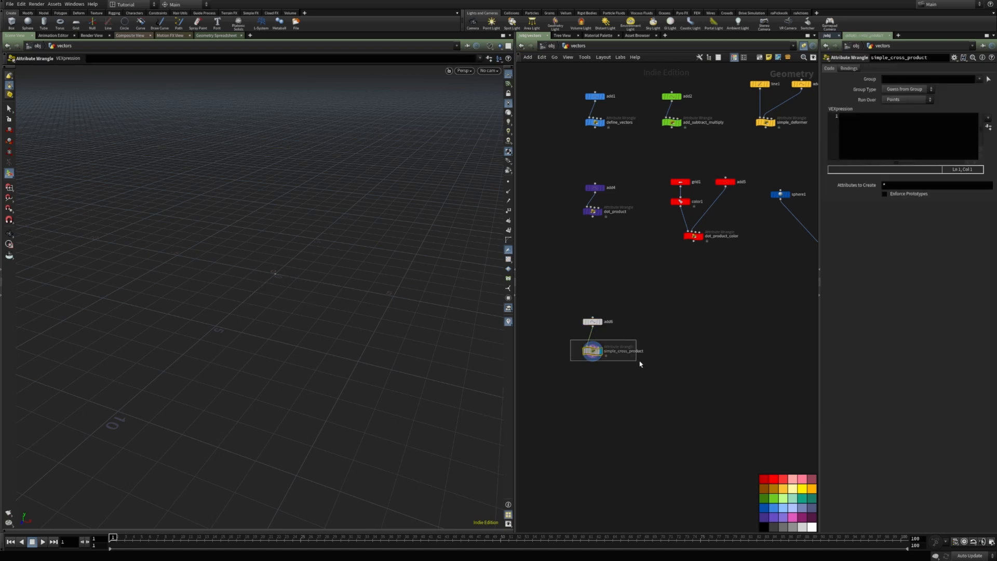
Display the simple_cross_product wrangle and define v@r = {3,2,0}; and v@g = {2,0,0}; in its code.
{"action": "left_click", "coordinate": [865, 131]}
{"action": "type", "text": "@"}
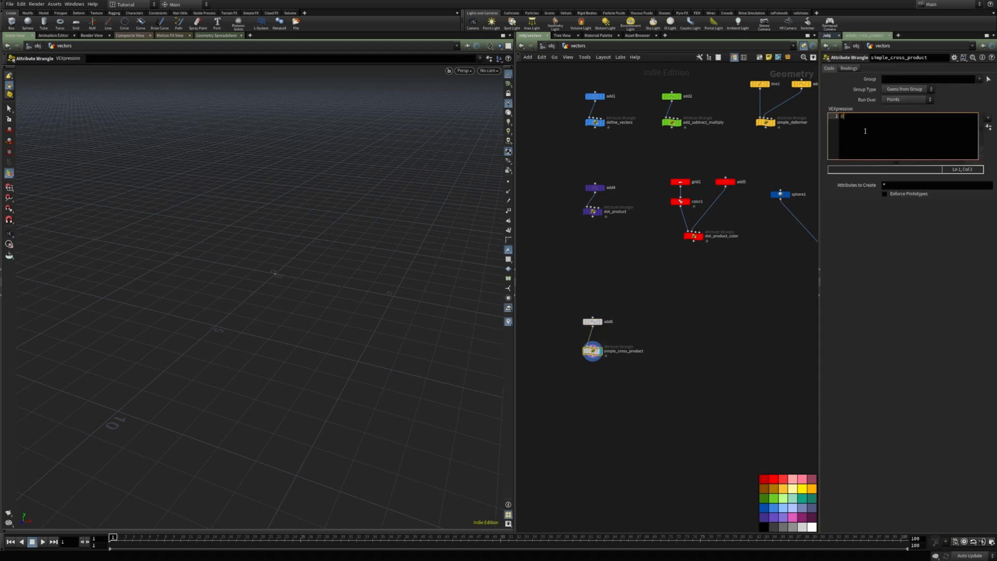
{"action": "type", "text": "@r = {3,2,0};"}
{"action": "left_click_drag", "start_coordinate": [430, 279], "coordinate": [280, 283], "text": "alt"}
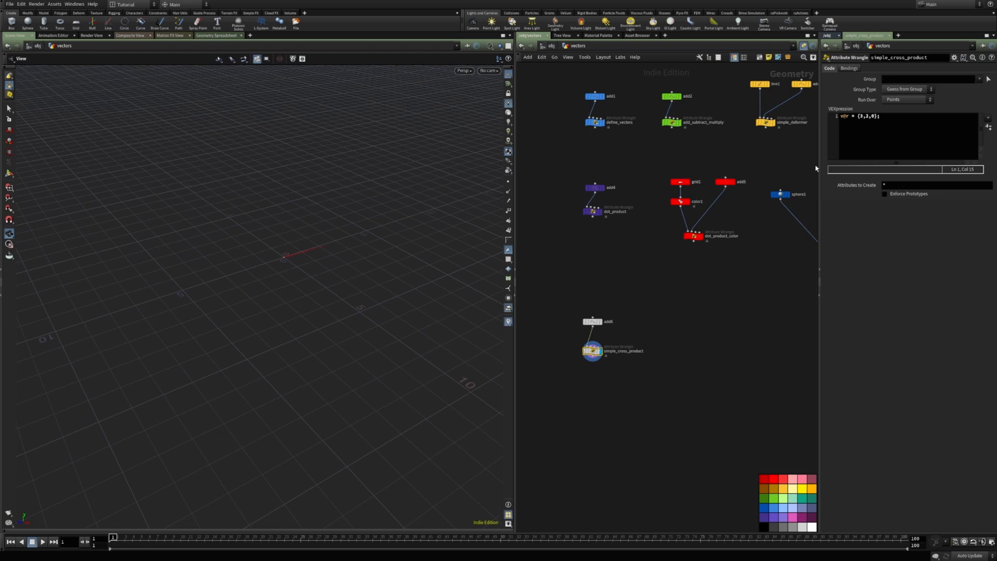
{"action": "left_click", "coordinate": [868, 137]}
{"action": "key", "text": "Return"}
{"action": "type", "text": "v@g"}
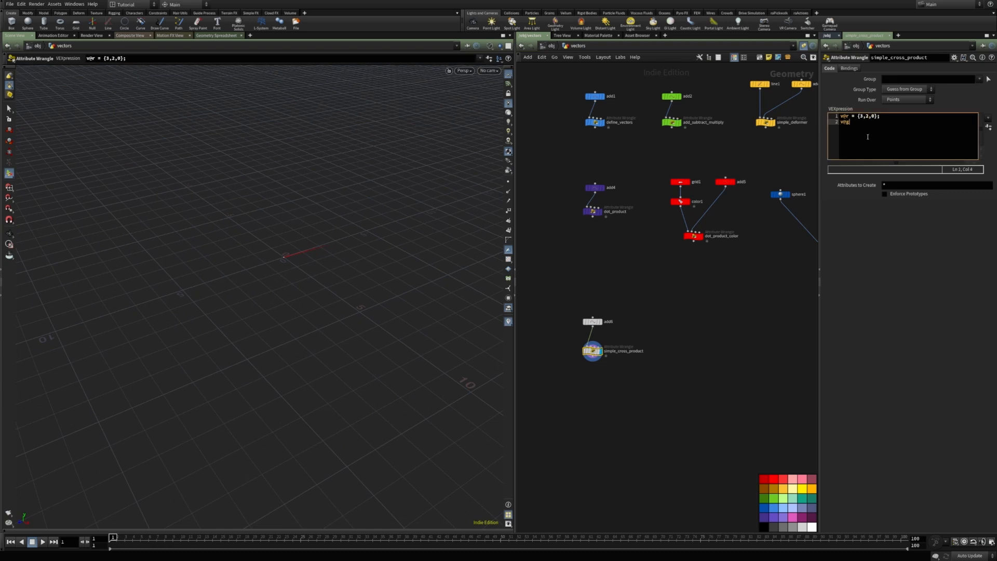
{"action": "type", "text": " = {2,0,0};"}
Add the line v@b = cross(v@r,v@g); and inspect the resulting vector from another angle.
{"action": "key", "text": "Return"}
{"action": "type", "text": "v@b = cross(v@r,v@g);"}
{"action": "key", "text": "Escape"}
{"action": "left_click_drag", "start_coordinate": [322, 286], "coordinate": [369, 294]}
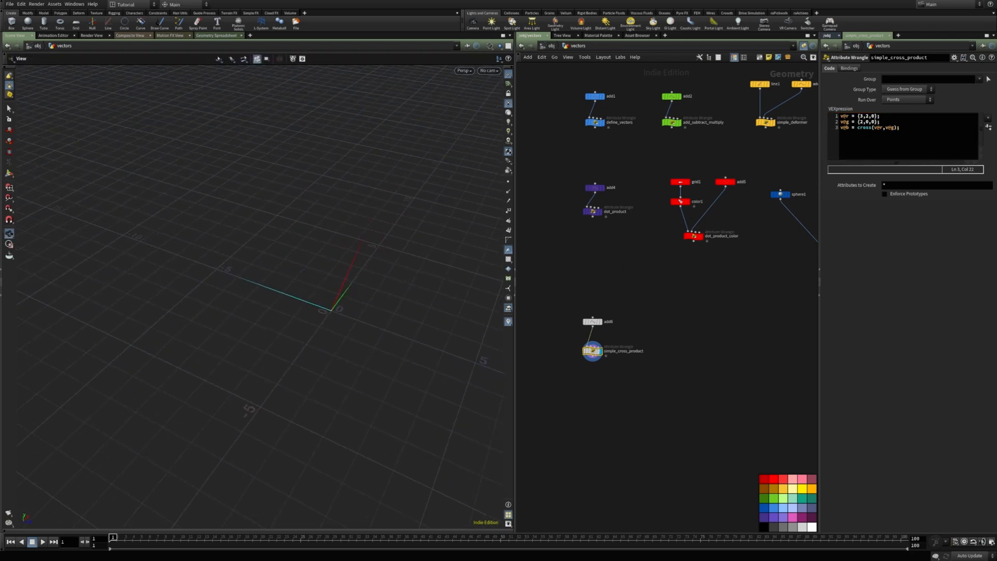
Change the green vector to v@g = {2,0,2}; and view the cross product from several directions.
{"action": "key", "text": "Return"}
{"action": "left_click", "coordinate": [868, 122]}
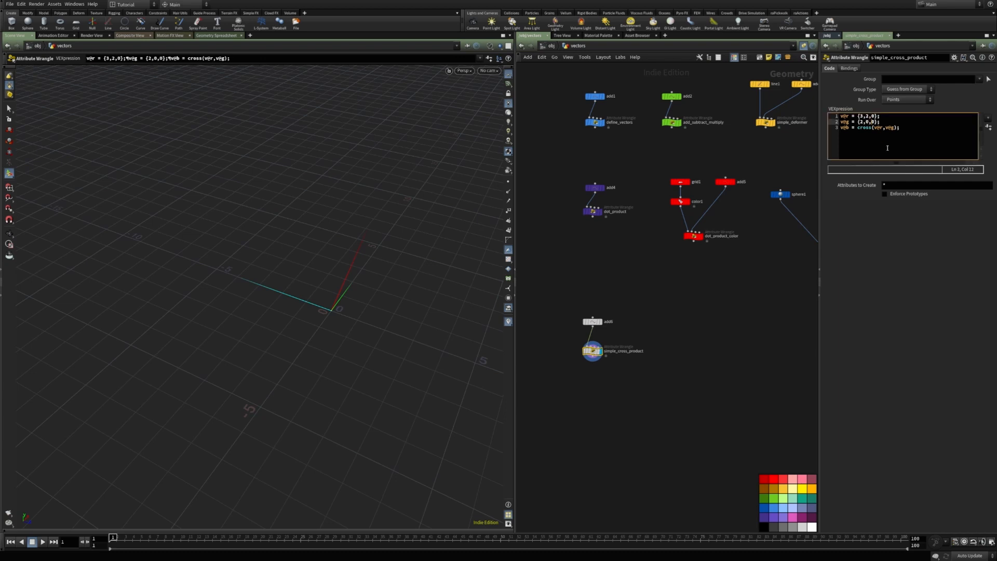
{"action": "left_click", "coordinate": [888, 267]}
{"action": "key", "text": "Escape"}
{"action": "left_click_drag", "start_coordinate": [403, 363], "coordinate": [187, 301]}
{"action": "key", "text": "Return"}
{"action": "left_click", "coordinate": [874, 122]}
{"action": "left_click_drag", "start_coordinate": [349, 305], "coordinate": [327, 290], "text": "alt"}
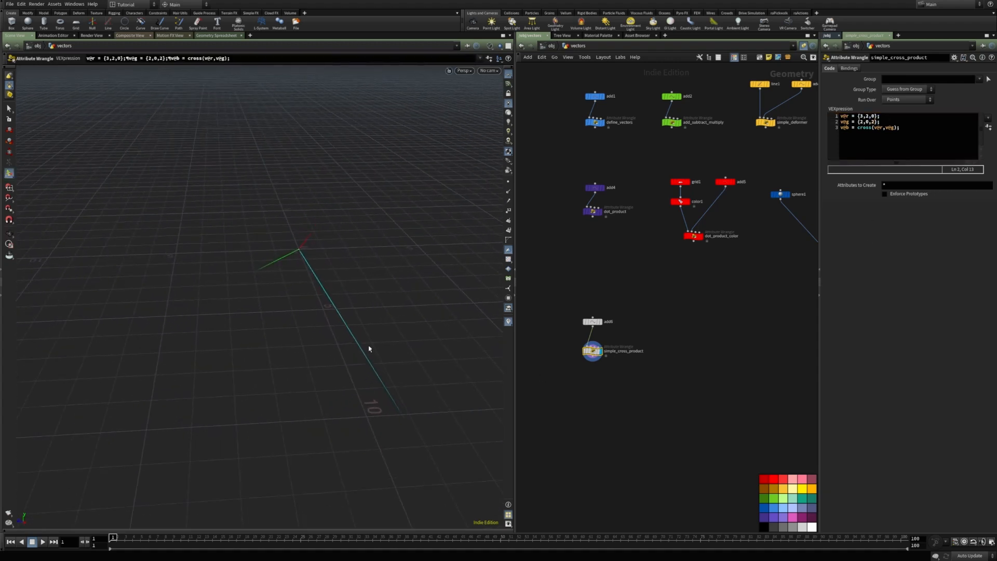
Swap the cross product arguments so the line reads v@b = cross(v@g,v@r);.
{"action": "key", "text": "Escape"}
{"action": "left_click_drag", "start_coordinate": [280, 254], "coordinate": [312, 249]}
{"action": "key", "text": "Return"}
{"action": "left_click", "coordinate": [881, 127]}
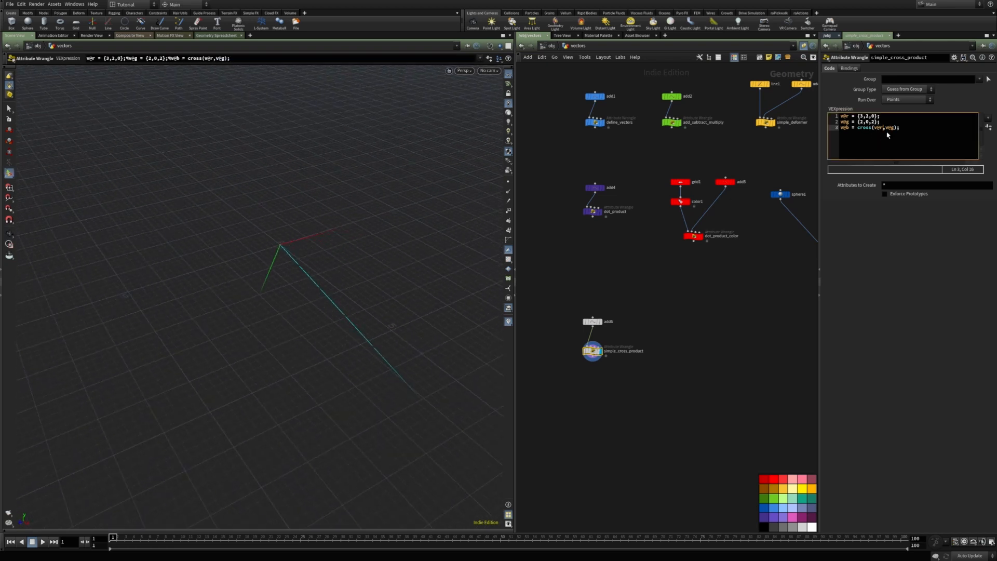
{"action": "key", "text": "BackSpace"}
{"action": "key", "text": "BackSpace"}
{"action": "key", "text": "BackSpace"}
{"action": "key", "text": "BackSpace"}
{"action": "type", "text": ",vr"}
{"action": "key", "text": "BackSpace"}
{"action": "type", "text": "@r"}
{"action": "left_click", "coordinate": [892, 287]}
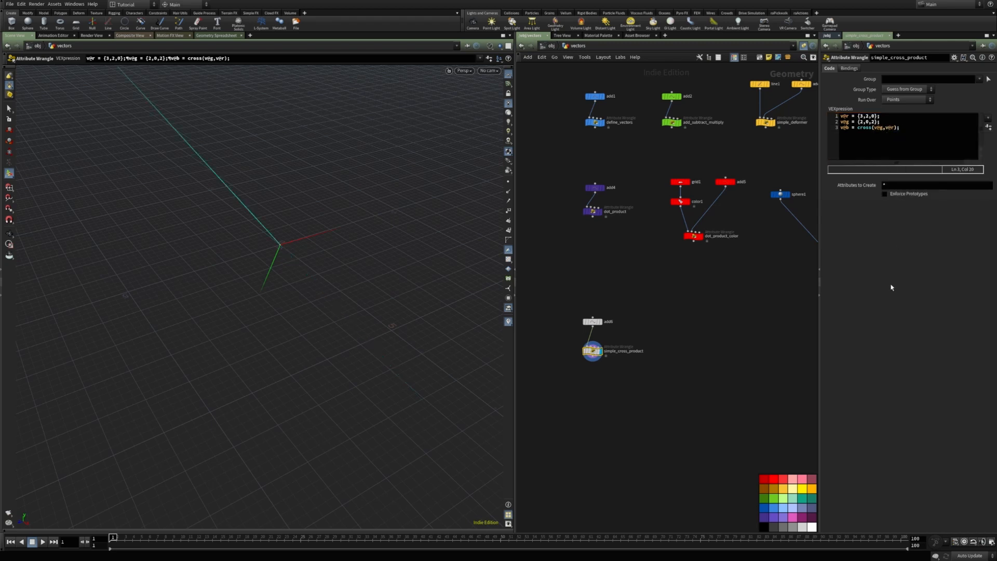
Add a fourth line v@b = -cross(v@r,v@g); to compare the negated product with the swapped order.
{"action": "scroll", "coordinate": [287, 206], "scroll_direction": "down", "scroll_amount": 2}
{"action": "middle_click_drag", "start_coordinate": [287, 208], "coordinate": [314, 289], "text": "alt"}
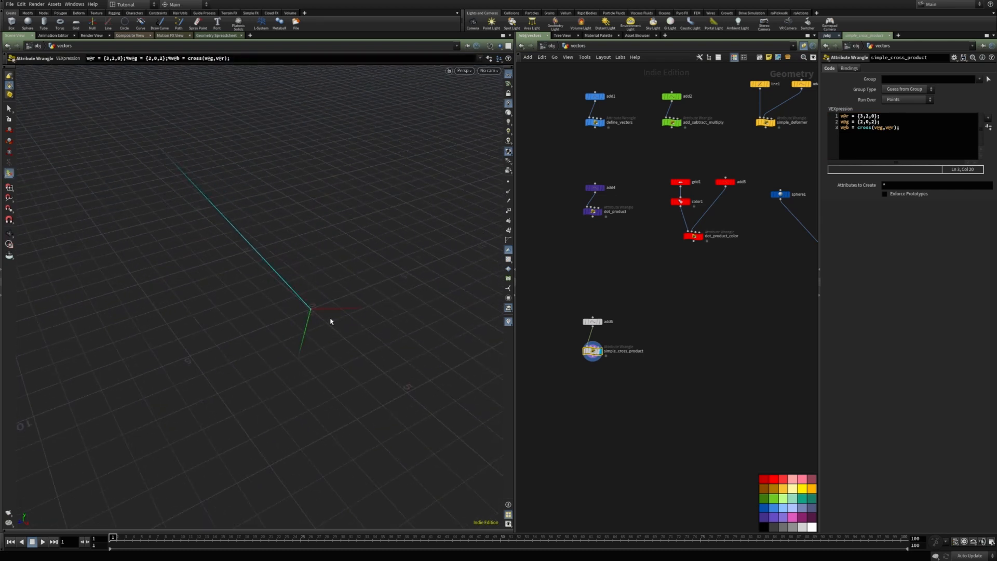
{"action": "left_click", "coordinate": [844, 118]}
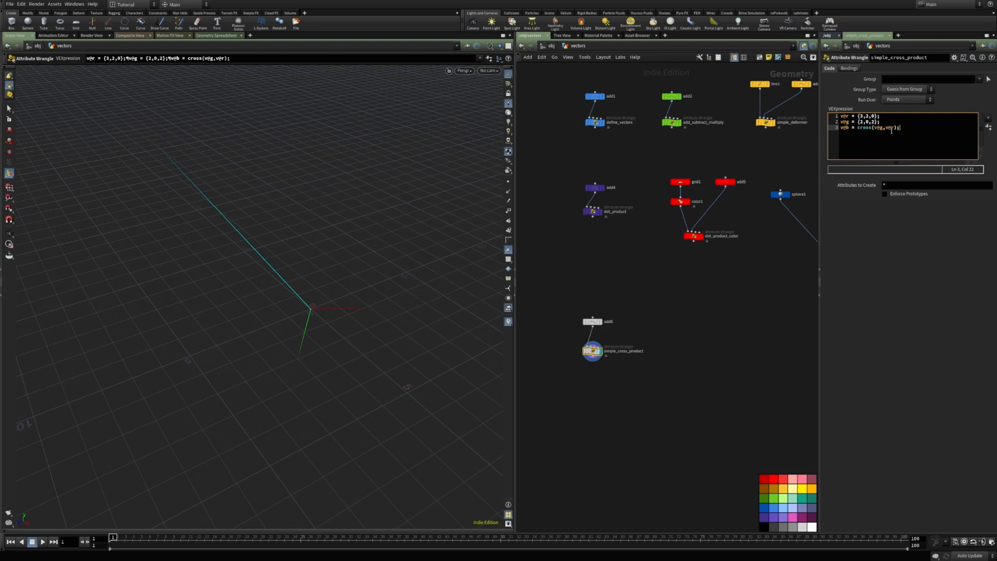
{"action": "key", "text": "Return"}
{"action": "type", "text": "v@b = -cross("}
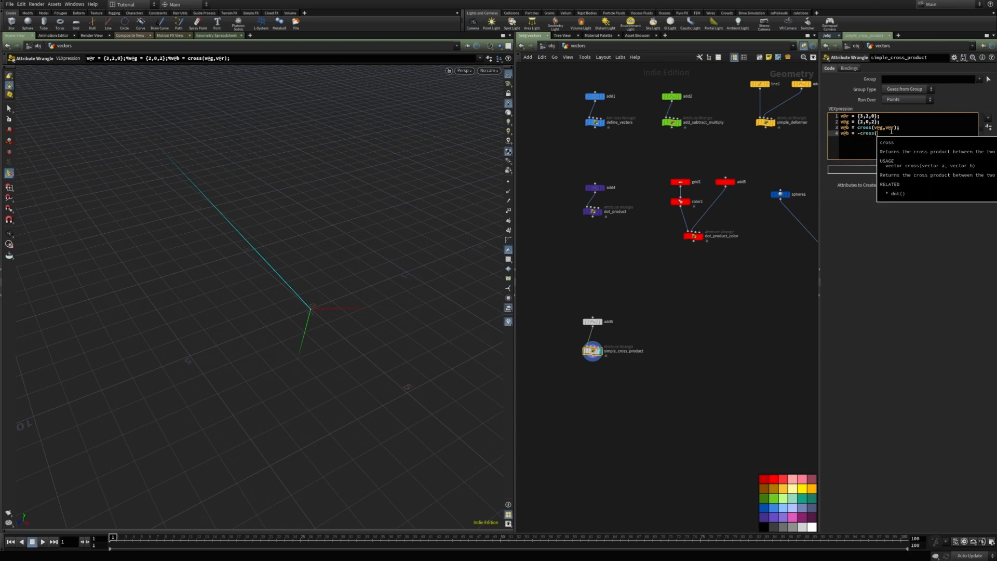
{"action": "type", "text": "v@r,v@"}
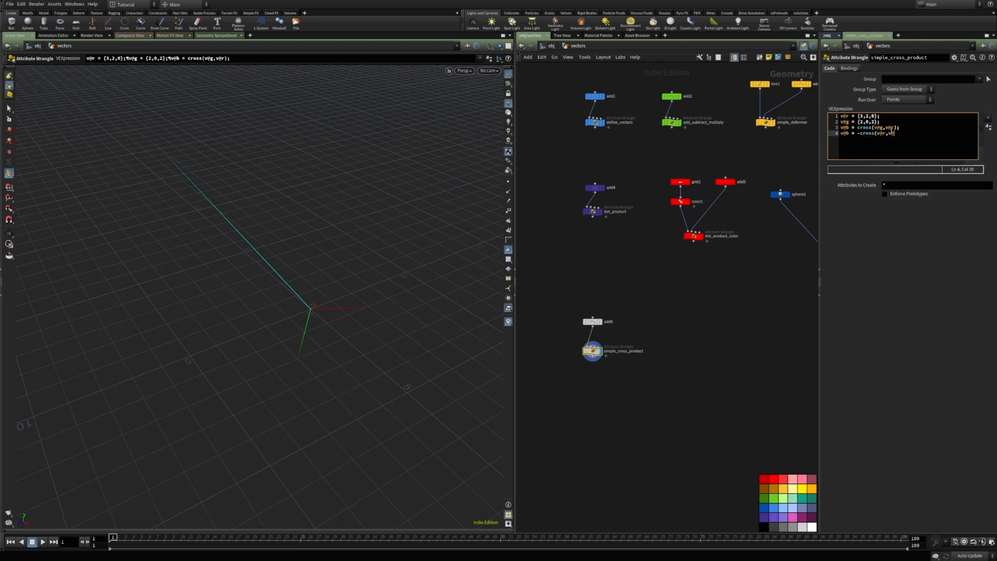
{"action": "type", "text": "g);"}
{"action": "left_click", "coordinate": [860, 247]}
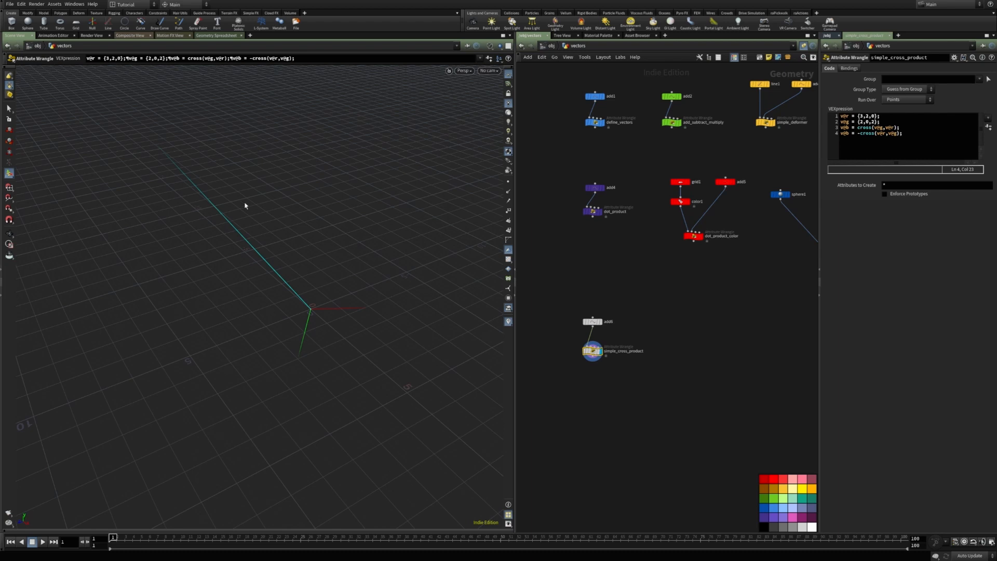
Delete the negated cross product line from the wrangle.
{"action": "left_click", "coordinate": [898, 151]}
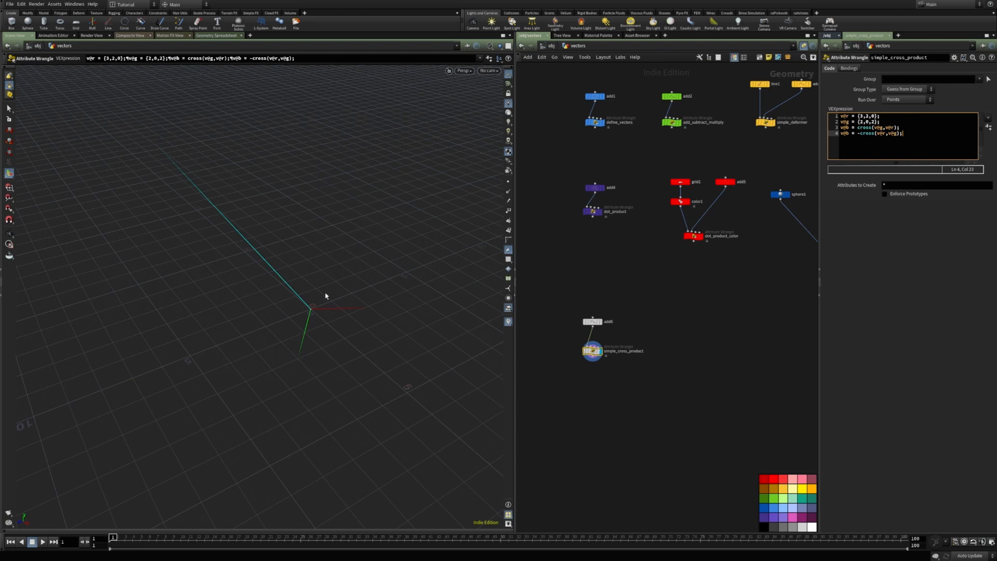
{"action": "left_click", "coordinate": [319, 318]}
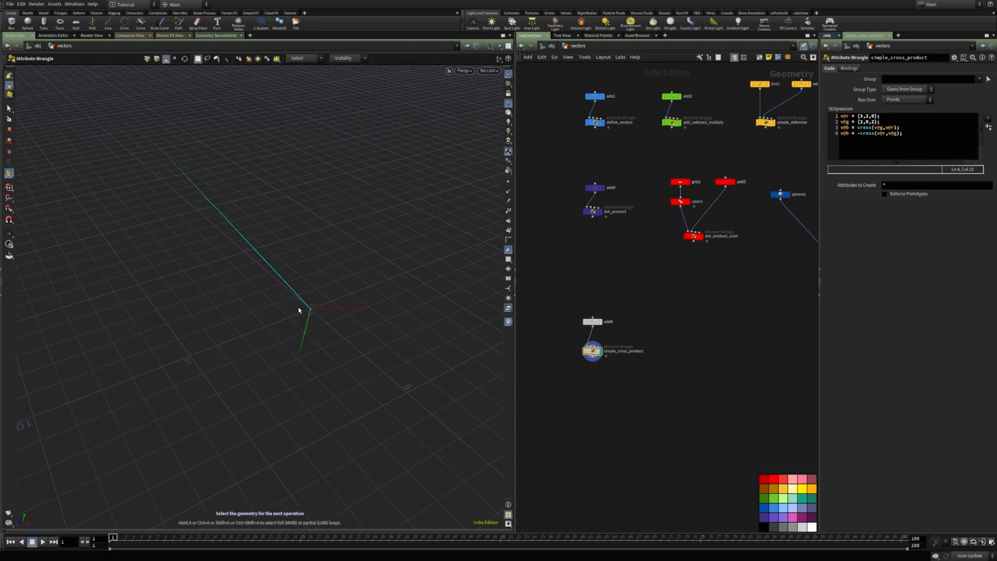
{"action": "left_click", "coordinate": [915, 135]}
{"action": "key", "text": "shift+Home"}
{"action": "key", "text": "BackSpace"}
{"action": "left_click", "coordinate": [845, 285]}
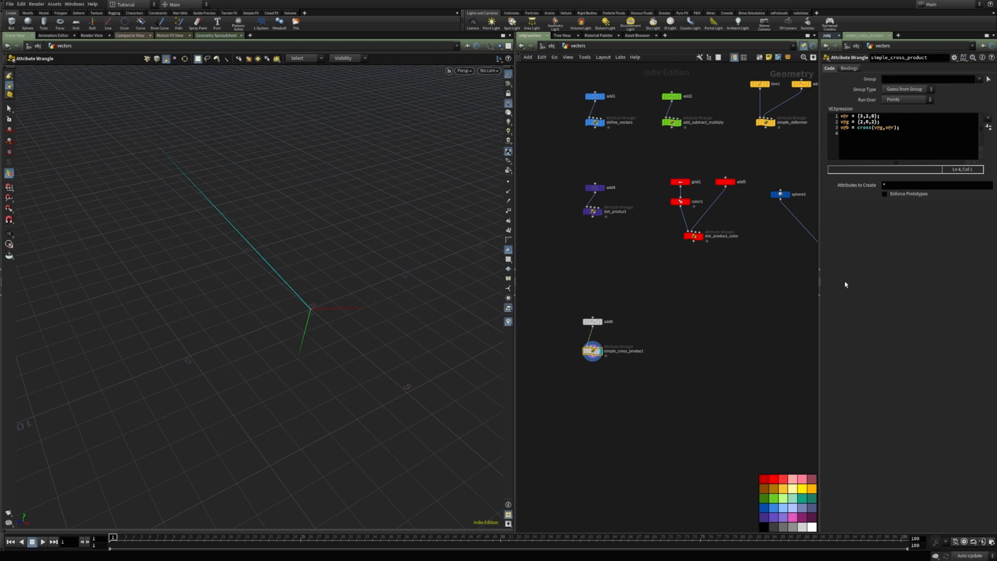
Colour the new Add node and the simple_cross_product wrangle pink.
{"action": "middle_click_drag", "start_coordinate": [665, 347], "coordinate": [647, 338]}
{"action": "left_click_drag", "start_coordinate": [566, 314], "coordinate": [616, 376]}
{"action": "key", "text": "c"}
{"action": "key", "text": "c"}
{"action": "left_click", "coordinate": [792, 517]}
{"action": "left_click", "coordinate": [661, 346]}
Place a Skeleton node in the network beside the pink Add node.
{"action": "middle_click_drag", "start_coordinate": [660, 347], "coordinate": [678, 357]}
{"action": "scroll", "coordinate": [657, 370], "scroll_direction": "up", "scroll_amount": 2}
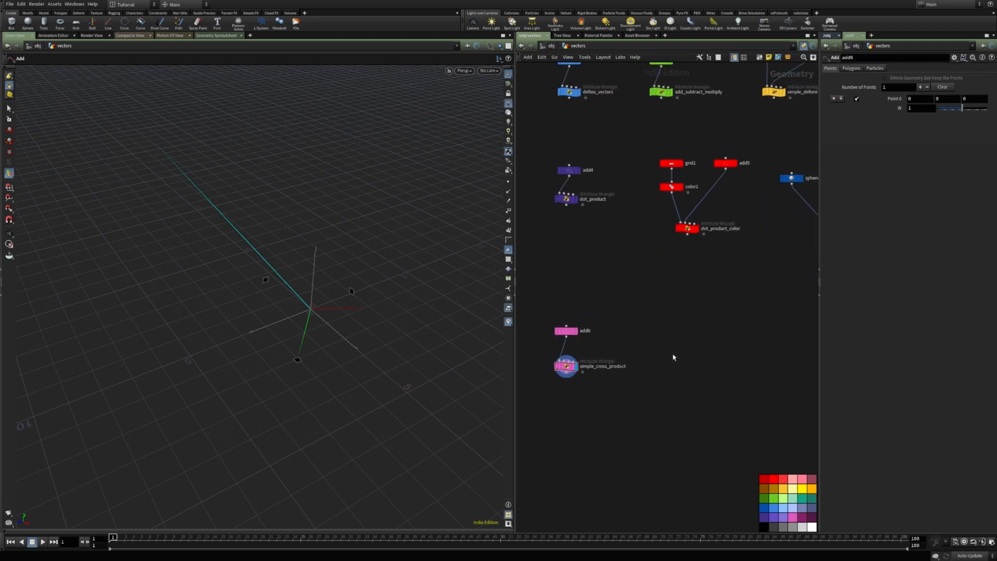
{"action": "key", "text": "Tab"}
{"action": "type", "text": "ske"}
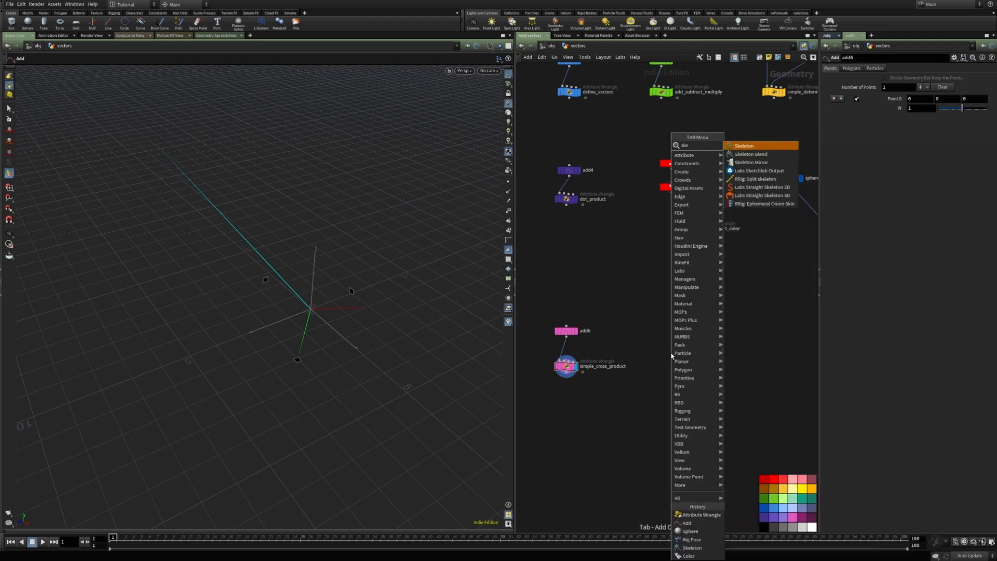
{"action": "key", "text": "Return"}
{"action": "left_click", "coordinate": [681, 331]}
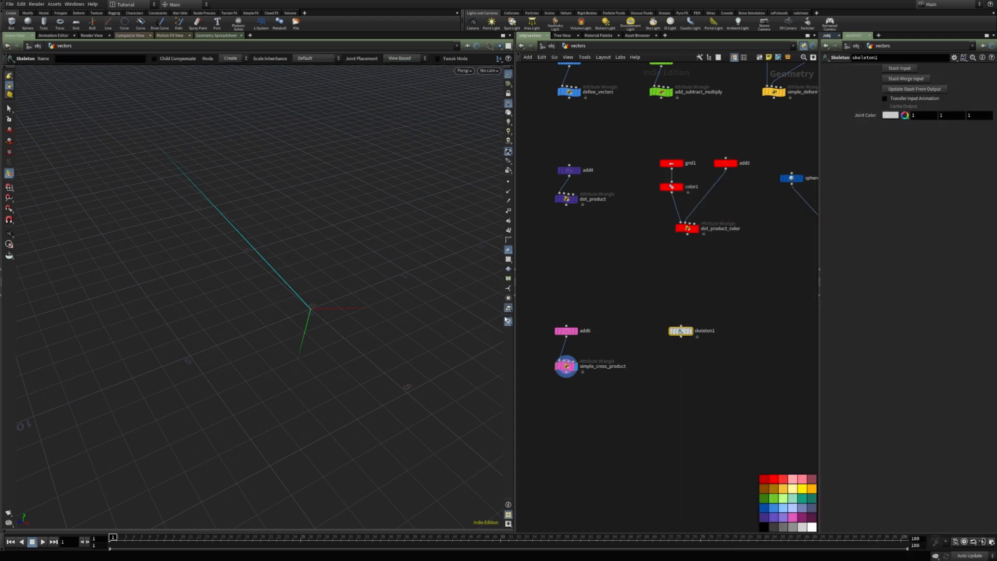
Display the Skeleton node and draw a chain of three joints in the viewport, starting at the origin.
{"action": "left_click", "coordinate": [689, 332]}
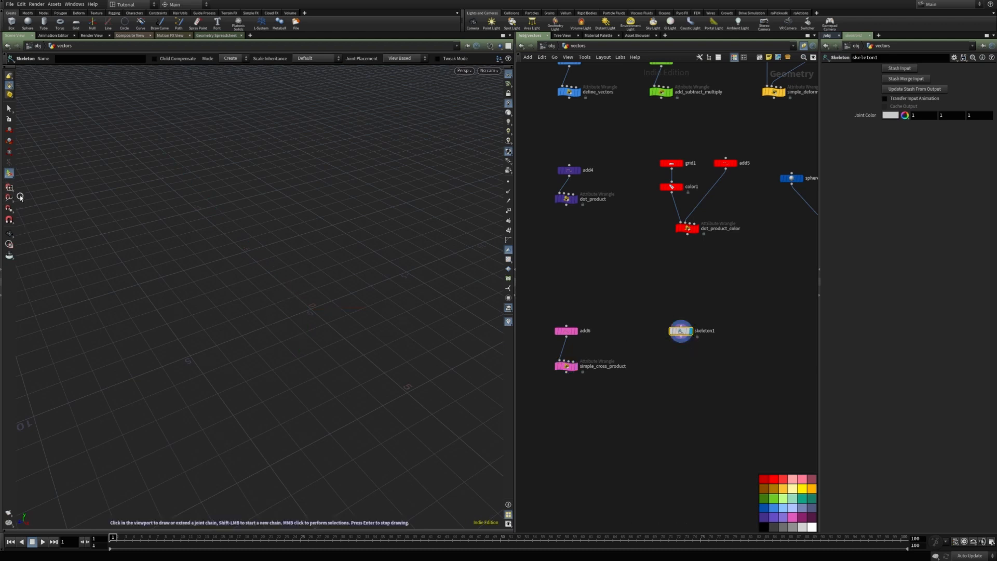
{"action": "left_click", "coordinate": [311, 309]}
{"action": "left_click", "coordinate": [407, 334]}
{"action": "left_click", "coordinate": [407, 428]}
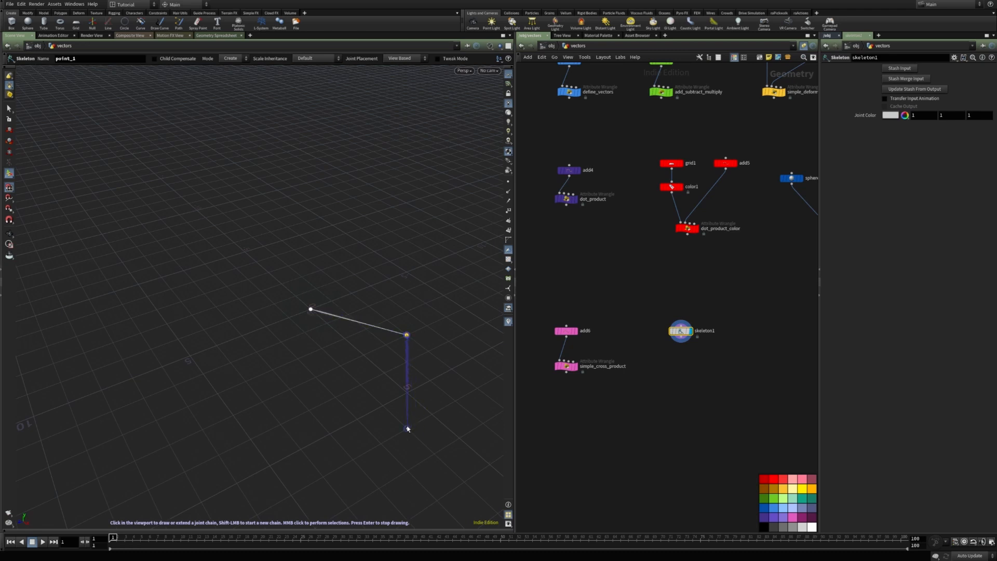
{"action": "left_click_drag", "start_coordinate": [357, 385], "coordinate": [272, 289], "text": "alt"}
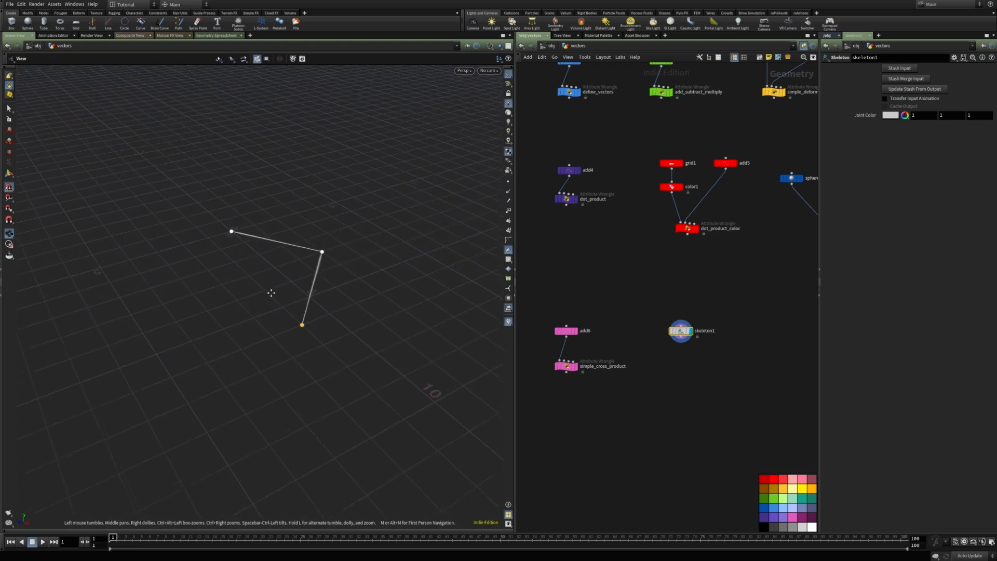
Add a Rig Doctor below the Skeleton node and enable Initialize Transforms and Re-Orient To Child.
{"action": "left_click", "coordinate": [683, 341]}
{"action": "key", "text": "Tab"}
{"action": "type", "text": "rig"}
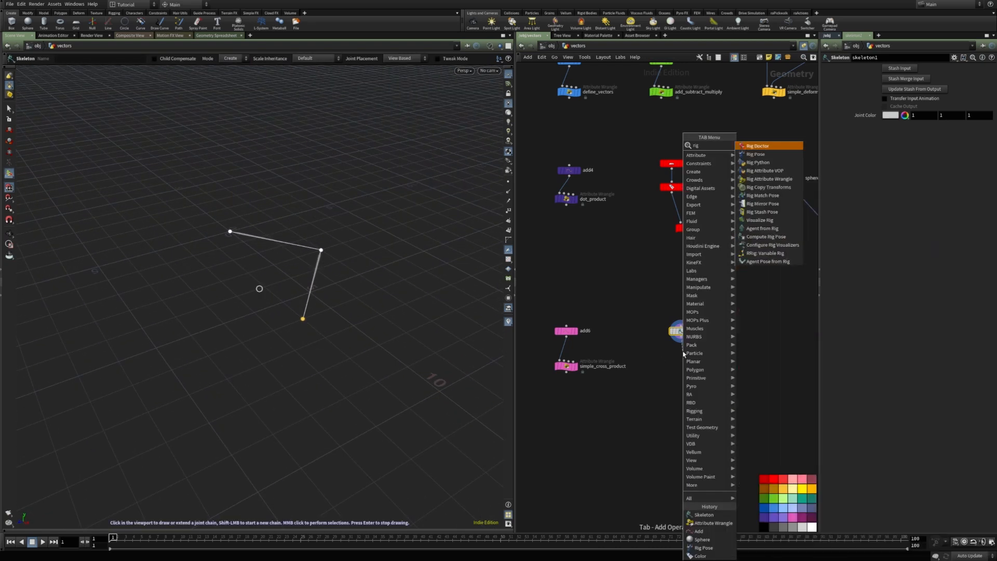
{"action": "key", "text": "Return"}
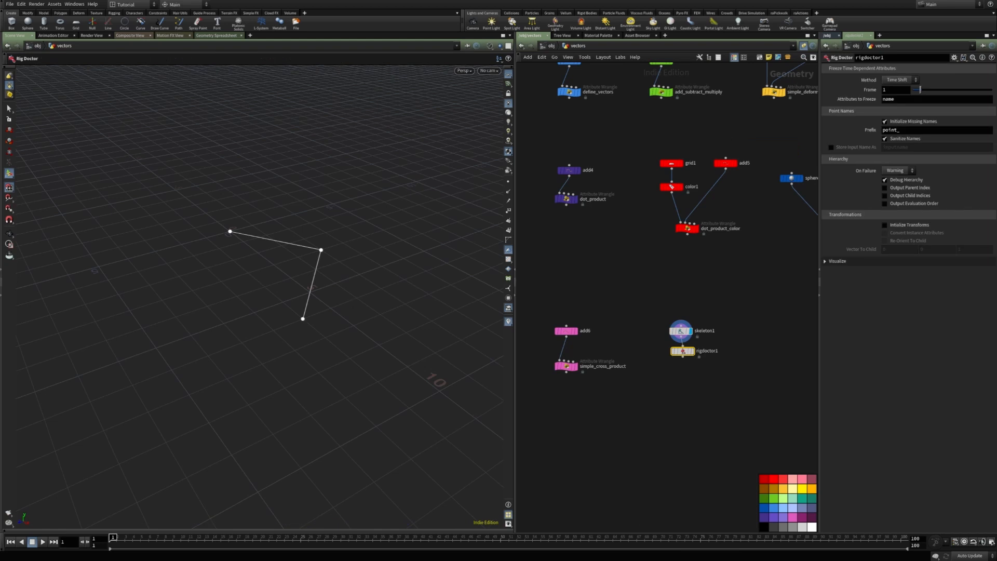
{"action": "left_click_drag", "start_coordinate": [683, 353], "coordinate": [681, 357]}
{"action": "left_click", "coordinate": [886, 225]}
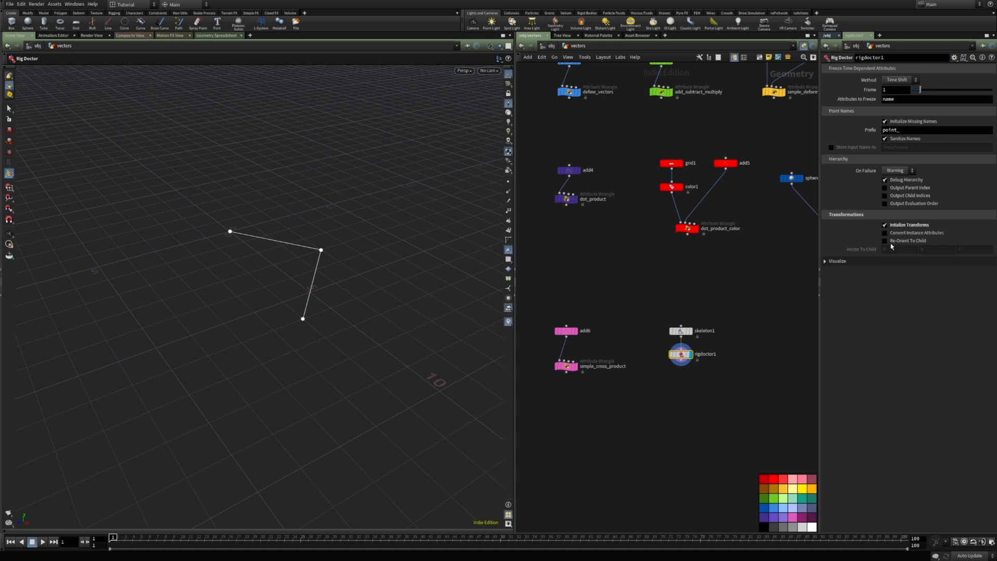
{"action": "left_click", "coordinate": [885, 240]}
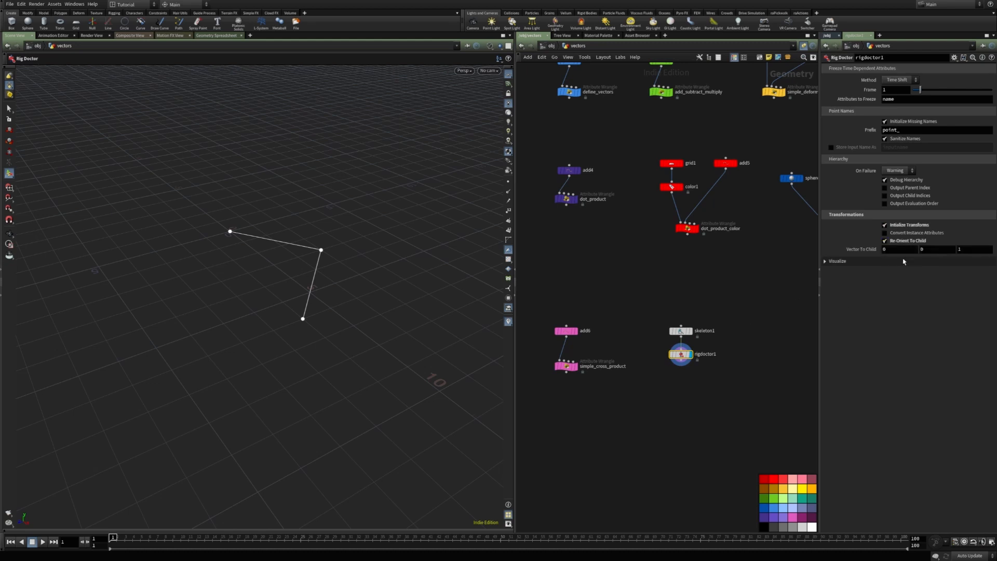
{"action": "left_click_drag", "start_coordinate": [681, 354], "coordinate": [681, 363]}
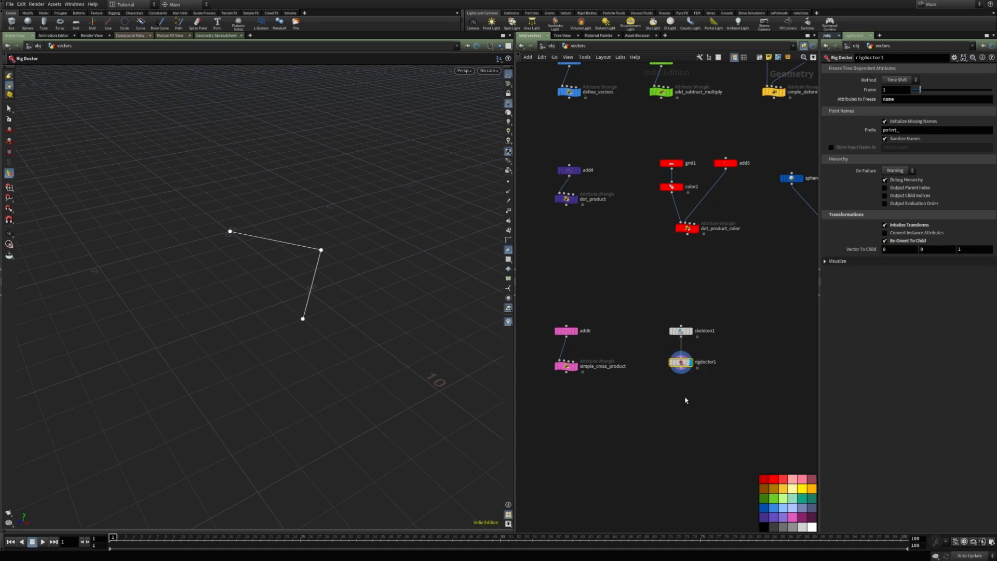
Add a Rig Pose node below the Rig Doctor and display its result.
{"action": "middle_click_drag", "start_coordinate": [686, 400], "coordinate": [684, 383]}
{"action": "key", "text": "Tab"}
{"action": "type", "text": "rigpose"}
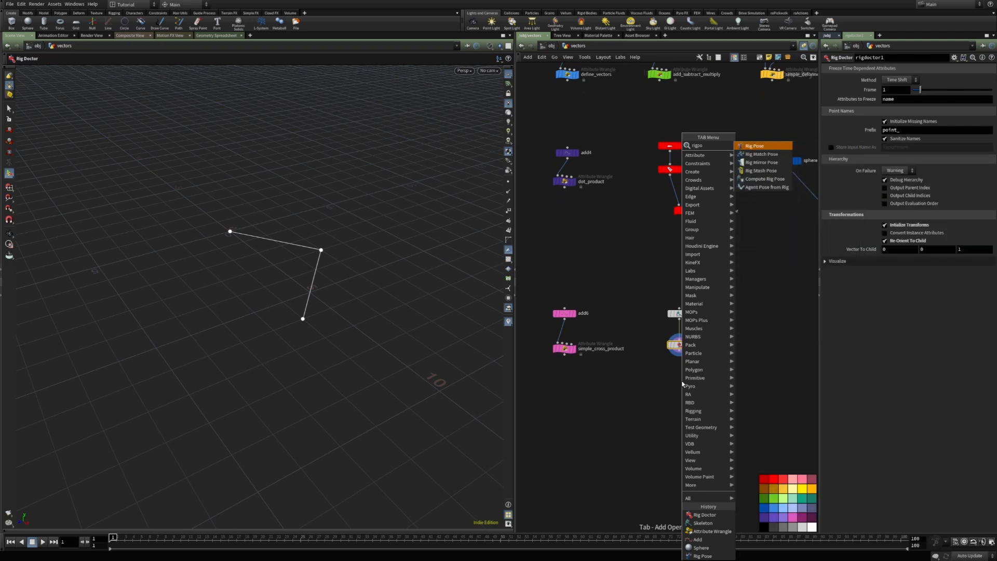
{"action": "key", "text": "Return"}
{"action": "mouse_move", "coordinate": [681, 372]}
{"action": "left_mouse_down"}
{"action": "mouse_move", "coordinate": [680, 350]}
{"action": "mouse_move", "coordinate": [680, 374]}
{"action": "left_mouse_up"}
{"action": "left_click", "coordinate": [691, 376]}
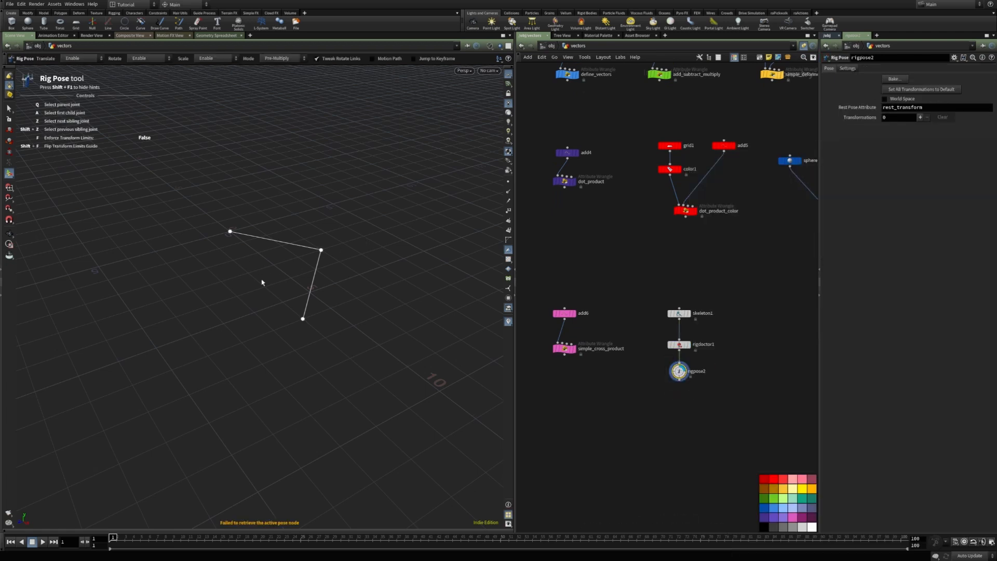
{"action": "left_click_drag", "start_coordinate": [262, 282], "coordinate": [242, 260], "text": "alt"}
{"action": "right_click_drag", "start_coordinate": [242, 260], "coordinate": [285, 247], "text": "alt"}
{"action": "middle_click_drag", "start_coordinate": [285, 247], "coordinate": [287, 271], "text": "alt"}
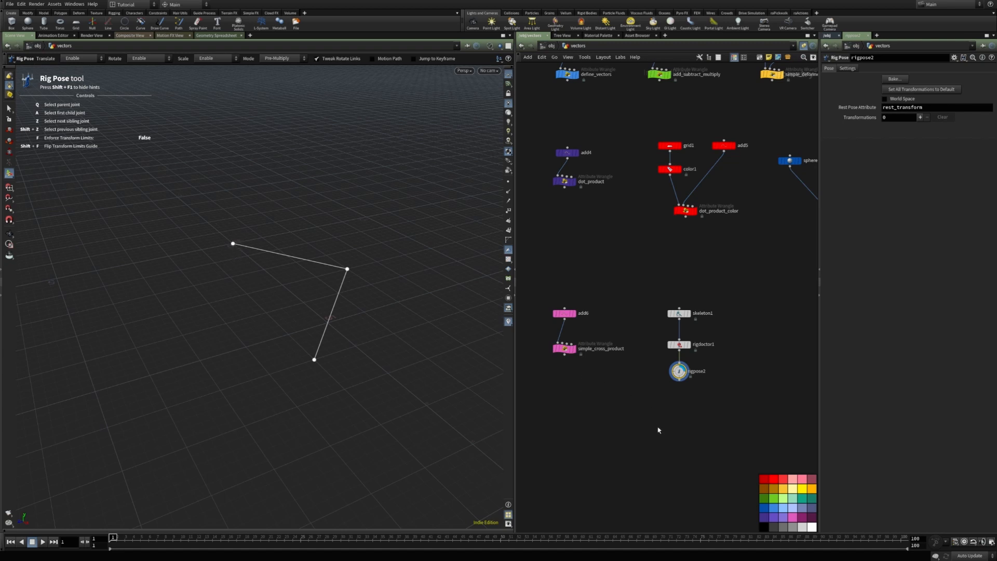
Add an Attribute Wrangle below the Rig Pose node, connect it to the Rig Pose output and display it.
{"action": "key", "text": "Tab"}
{"action": "type", "text": "attw"}
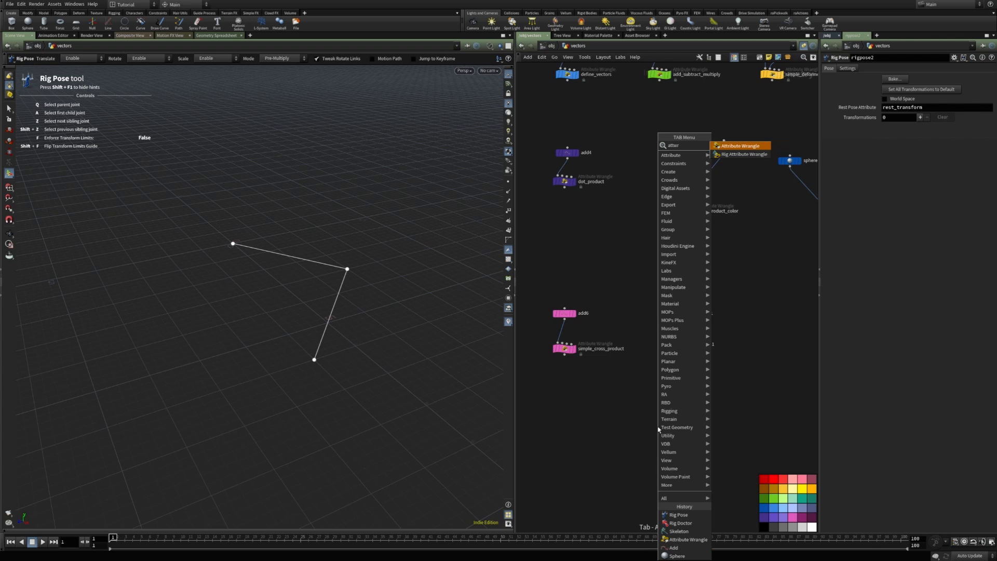
{"action": "key", "text": "Return"}
{"action": "key", "text": "Return"}
{"action": "left_click_drag", "start_coordinate": [658, 427], "coordinate": [678, 389]}
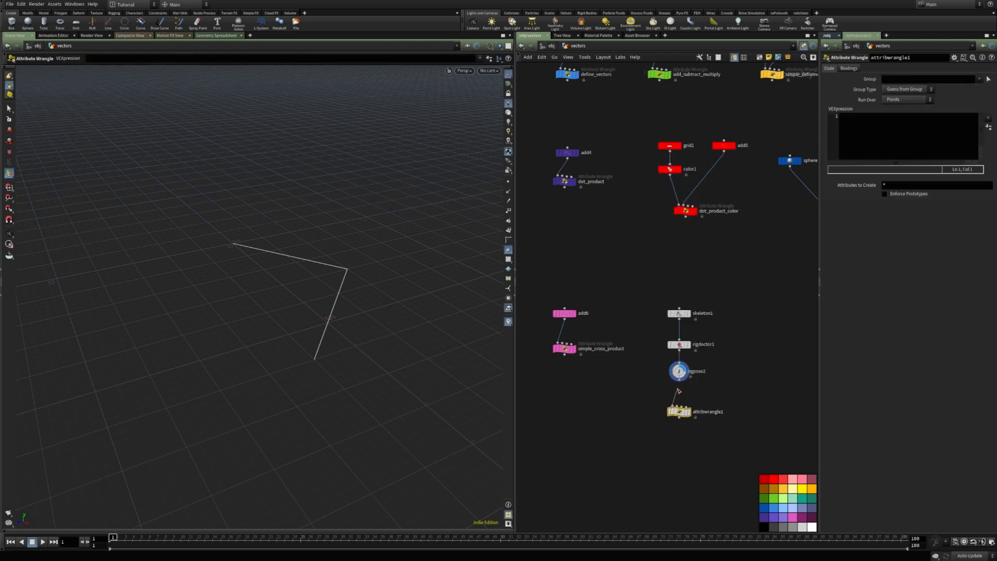
{"action": "left_click", "coordinate": [678, 382]}
{"action": "key", "text": "Escape"}
{"action": "left_click_drag", "start_coordinate": [302, 275], "coordinate": [325, 265]}
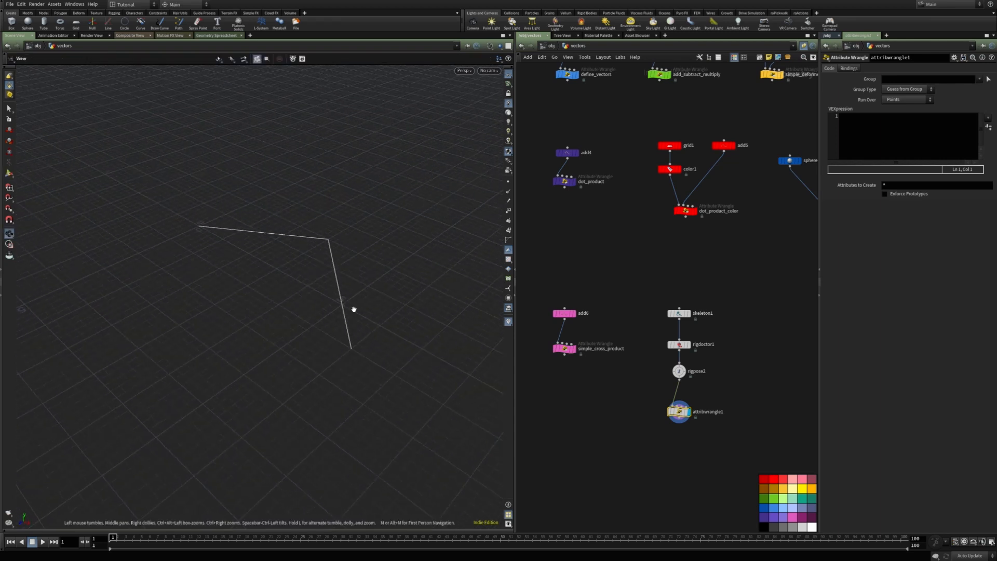
Annotate the skeleton with red arrows a and b from the first joint and a yellow up arrow.
{"action": "key", "text": "ctrl+alt+g"}
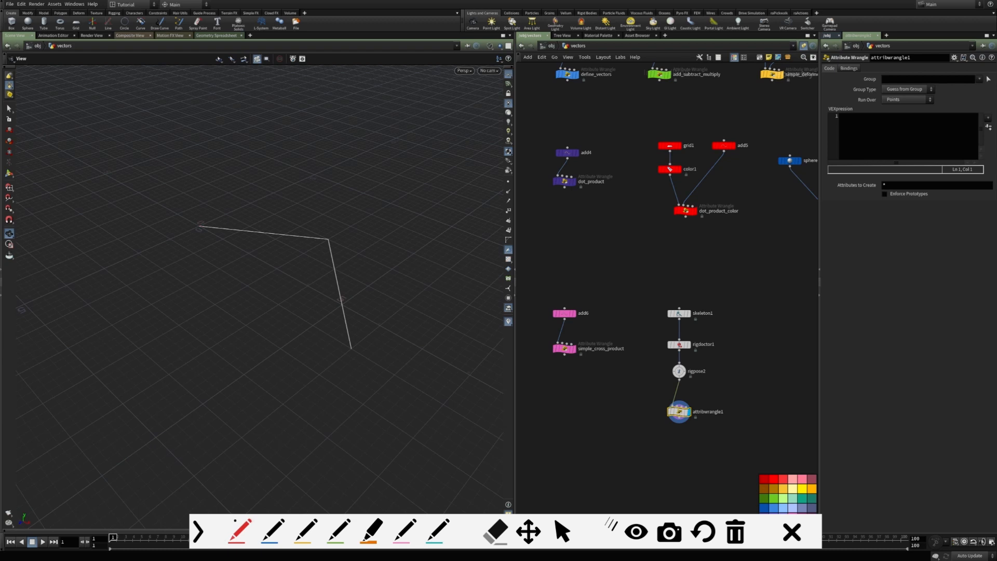
{"action": "left_click_drag", "start_coordinate": [218, 227], "coordinate": [314, 239]}
{"action": "mouse_move", "coordinate": [284, 217]}
{"action": "left_mouse_down"}
{"action": "mouse_move", "coordinate": [273, 219]}
{"action": "mouse_move", "coordinate": [286, 225]}
{"action": "left_mouse_up"}
{"action": "left_click_drag", "start_coordinate": [200, 226], "coordinate": [341, 352]}
{"action": "left_click_drag", "start_coordinate": [263, 298], "coordinate": [262, 315]}
{"action": "left_click", "coordinate": [305, 530]}
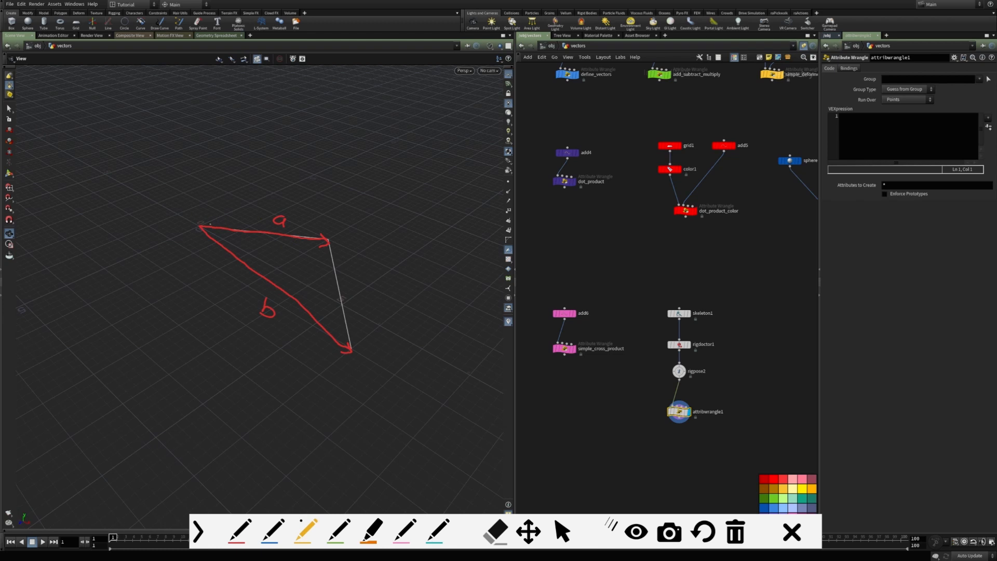
{"action": "mouse_move", "coordinate": [200, 224]}
{"action": "left_mouse_down"}
{"action": "mouse_move", "coordinate": [203, 147]}
{"action": "mouse_move", "coordinate": [182, 209]}
{"action": "mouse_move", "coordinate": [185, 191]}
{"action": "left_mouse_up"}
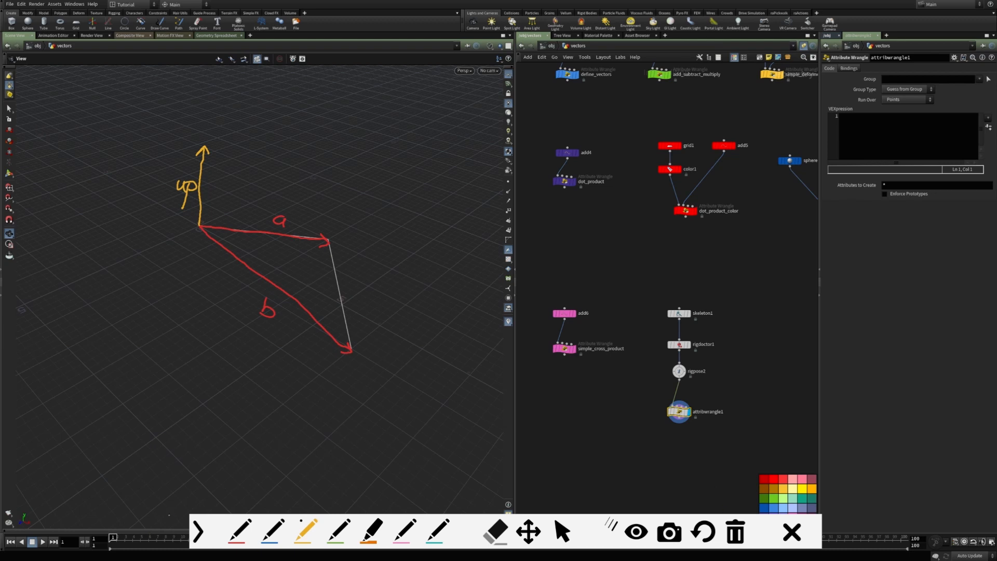
Begin the wrangle code with vector a = point(0,"P", and comment out the incomplete line.
{"action": "left_click", "coordinate": [562, 532]}
{"action": "left_click", "coordinate": [853, 128]}
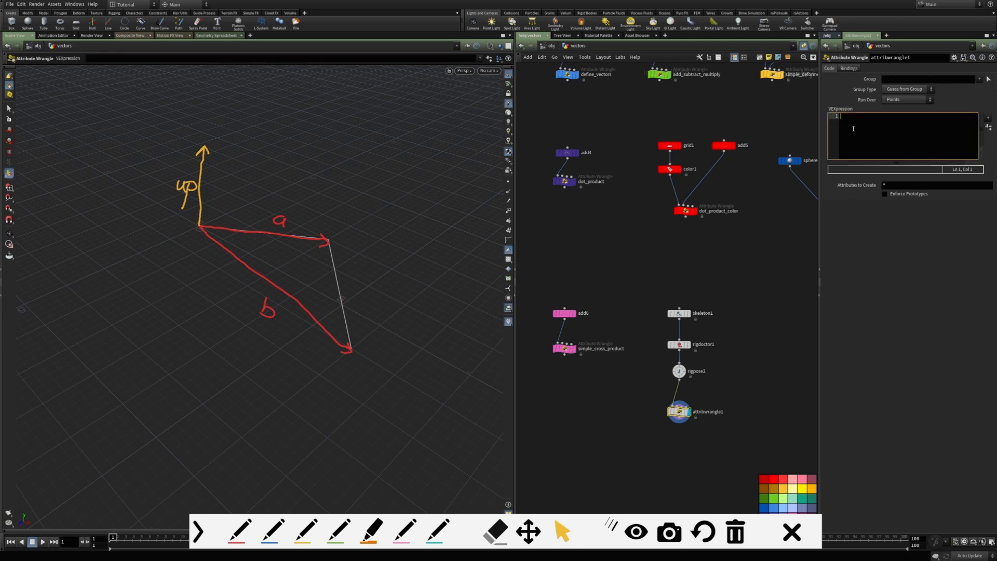
{"action": "type", "text": "vector a = point("}
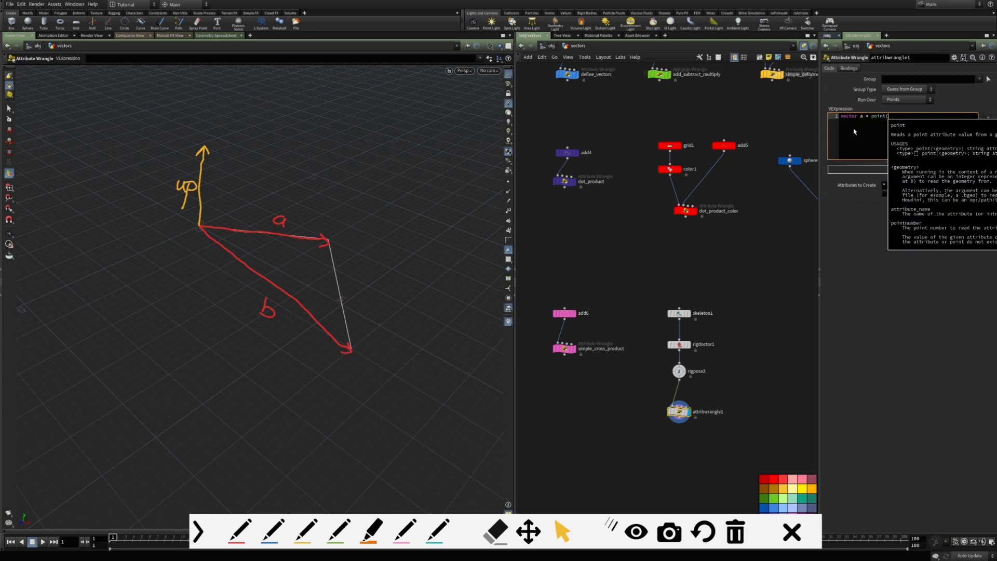
{"action": "type", "text": "0,\"P\","}
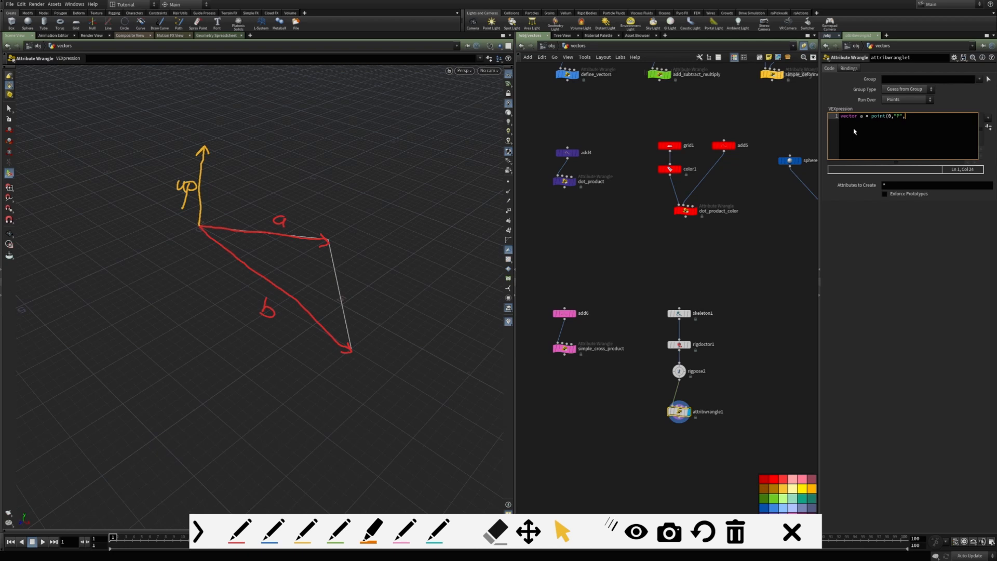
{"action": "key", "text": "Home"}
{"action": "type", "text": "//"}
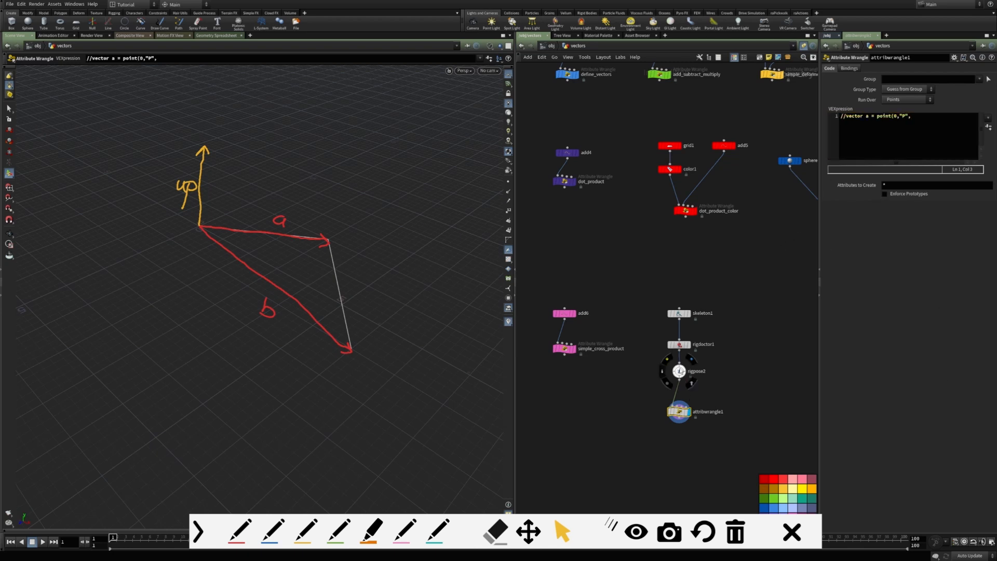
Check the joints' point numbers on the Rig Pose node, then return the display to the wrangle.
{"action": "left_click", "coordinate": [679, 370]}
{"action": "left_click", "coordinate": [508, 210]}
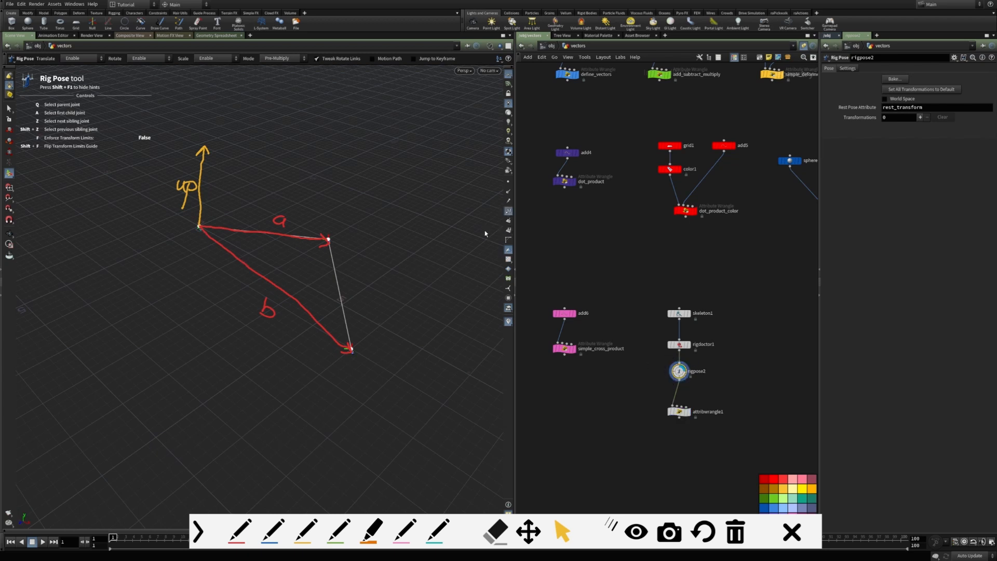
{"action": "left_click", "coordinate": [689, 412]}
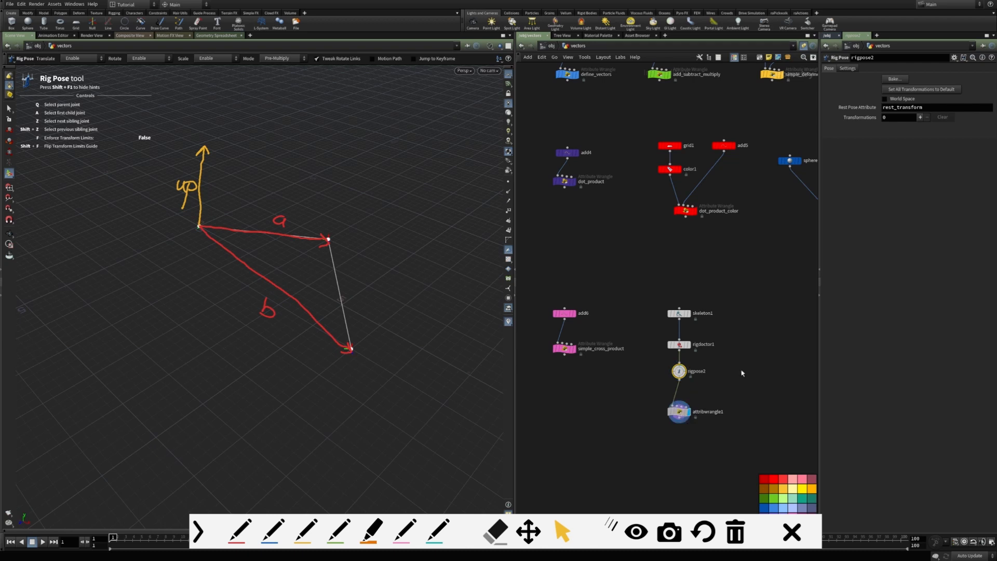
Uncomment the wrangle line and complete it as vector a = point(0,"P",1) - point(0,"P",0);.
{"action": "left_click", "coordinate": [678, 412]}
{"action": "left_click", "coordinate": [860, 123]}
{"action": "key", "text": "Home"}
{"action": "key", "text": "Delete"}
{"action": "key", "text": "Delete"}
{"action": "key", "text": "End"}
{"action": "type", "text": "1) - point(0,"}
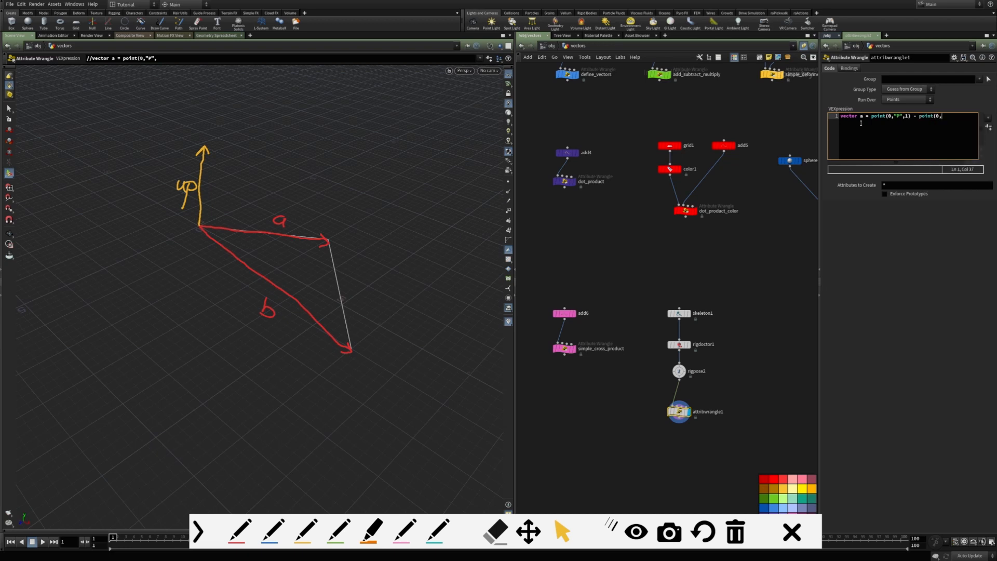
{"action": "type", "text": "\"P\",0);"}
Duplicate the vector a line and edit the copy to vector b = point(0,"P",2) - point(0,"P",0);.
{"action": "key", "text": "Return"}
{"action": "key", "text": "Up"}
{"action": "key", "text": "shift+End"}
{"action": "key", "text": "ctrl+c"}
{"action": "key", "text": "Down"}
{"action": "key", "text": "ctrl+v"}
{"action": "key", "text": "Right"}
{"action": "key", "text": "Right"}
{"action": "key", "text": "Right"}
{"action": "key", "text": "Right"}
{"action": "key", "text": "Right"}
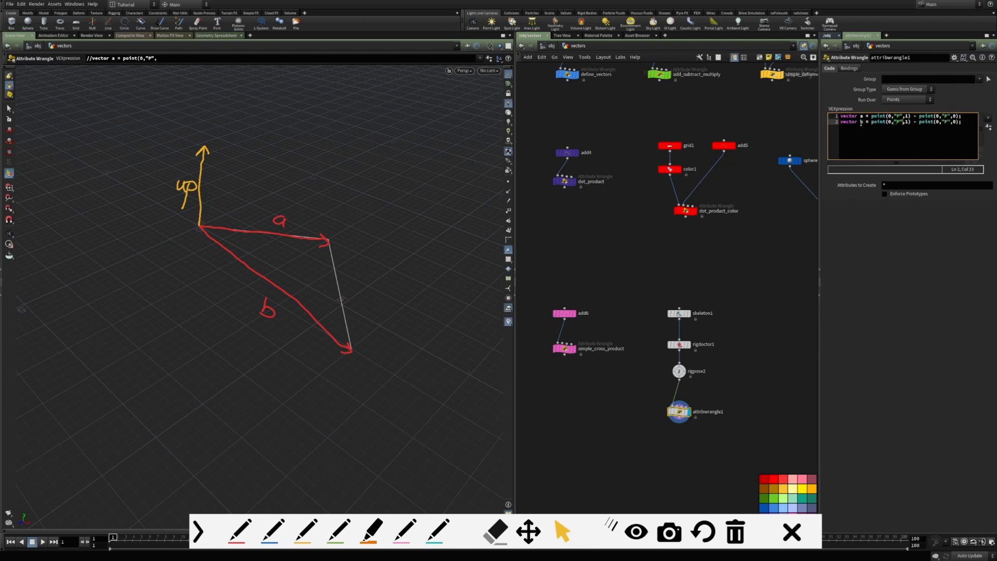
{"action": "key", "text": "Delete"}
{"action": "type", "text": "2"}
Add the line v@up = cross(a,b); below the two vector definitions.
{"action": "key", "text": "Return"}
{"action": "key", "text": "Return"}
{"action": "type", "text": "vect"}
{"action": "type", "text": " = cross(a,b);"}
{"action": "left_click", "coordinate": [831, 334]}
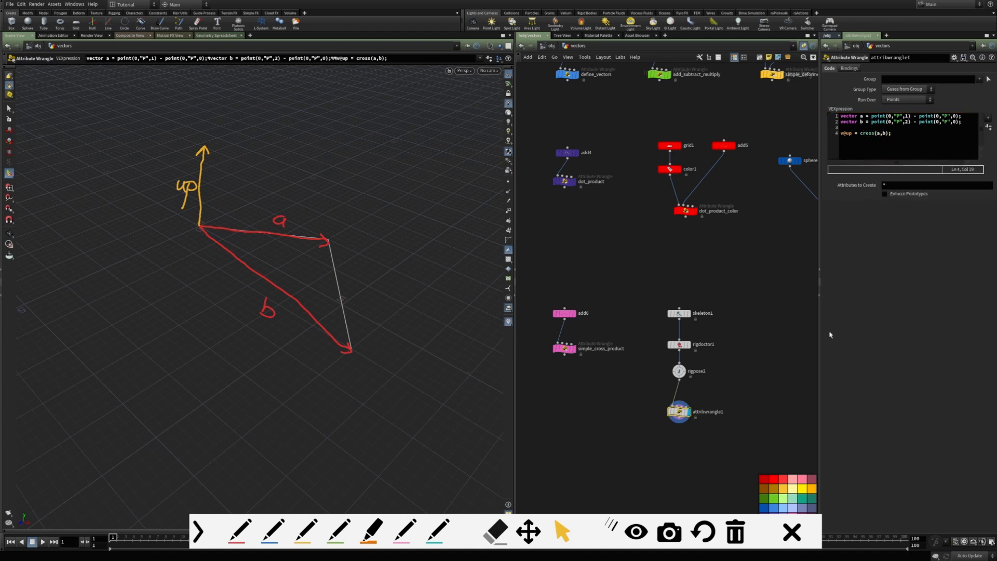
Close the drawing overlay and visualize the wrangle's up attribute in the viewport from its node information.
{"action": "left_click", "coordinate": [791, 532]}
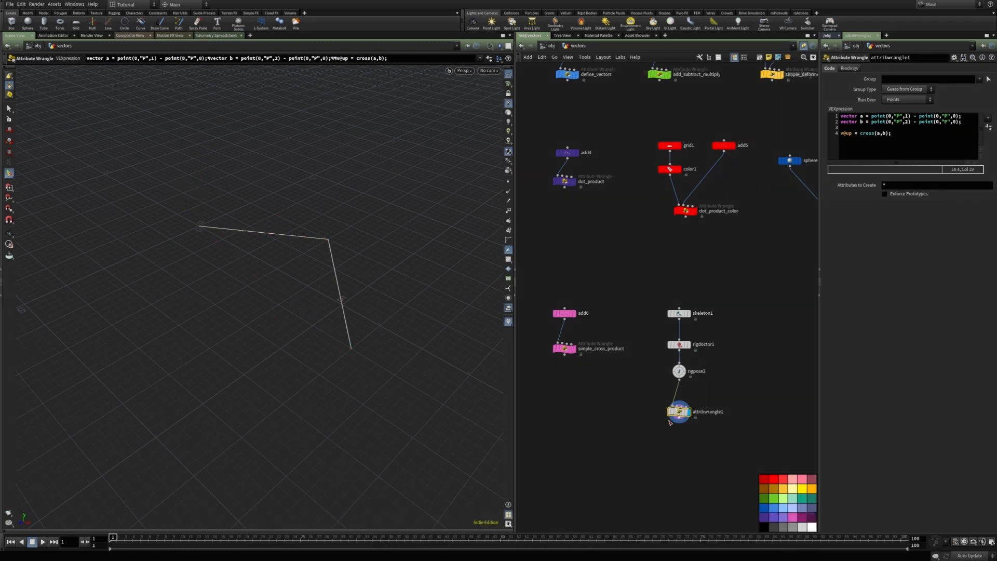
{"action": "right_click", "coordinate": [678, 411]}
{"action": "mouse_move", "coordinate": [733, 437]}
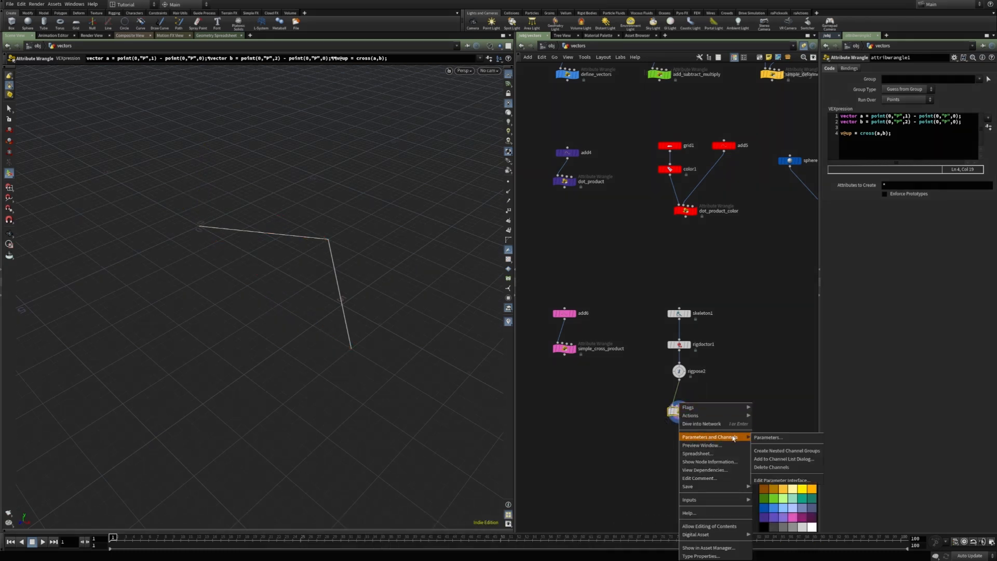
{"action": "key", "text": "Escape"}
{"action": "right_click", "coordinate": [683, 412]}
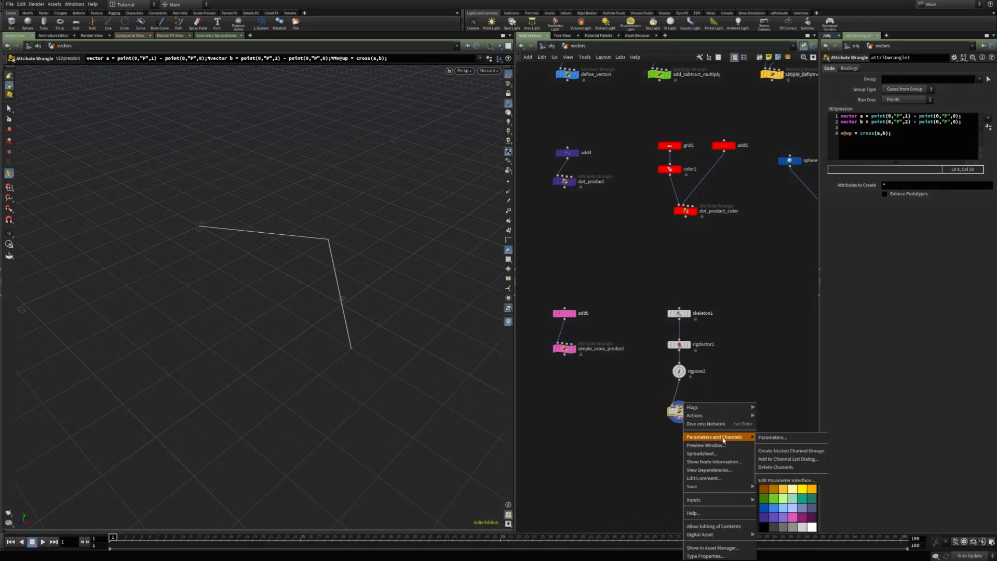
{"action": "left_click", "coordinate": [714, 461]}
{"action": "left_click", "coordinate": [826, 387]}
{"action": "left_click", "coordinate": [931, 280]}
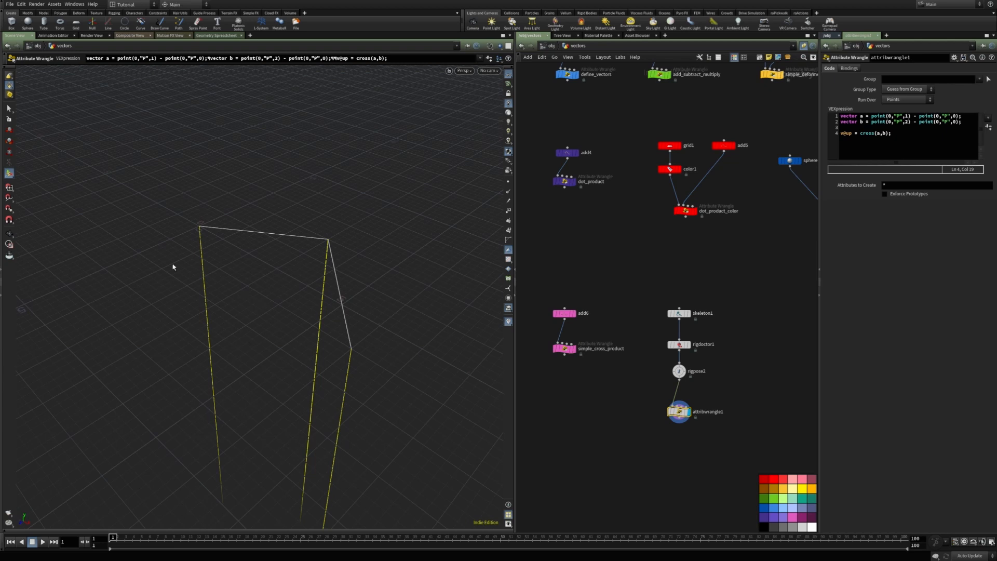
Swap the cross product arguments so the line reads v@up = cross(b,a);.
{"action": "left_click", "coordinate": [888, 136]}
{"action": "key", "text": "Left"}
{"action": "key", "text": "Left"}
{"action": "key", "text": "Left"}
{"action": "key", "text": "Left"}
{"action": "key", "text": "Left"}
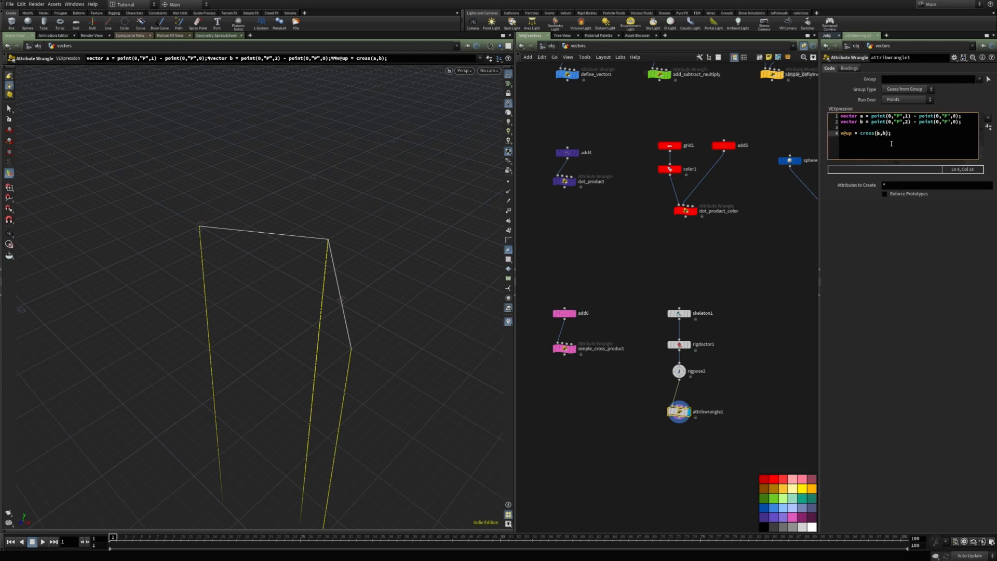
{"action": "key", "text": "Delete"}
{"action": "key", "text": "Delete"}
{"action": "key", "text": "Delete"}
{"action": "type", "text": "b,a"}
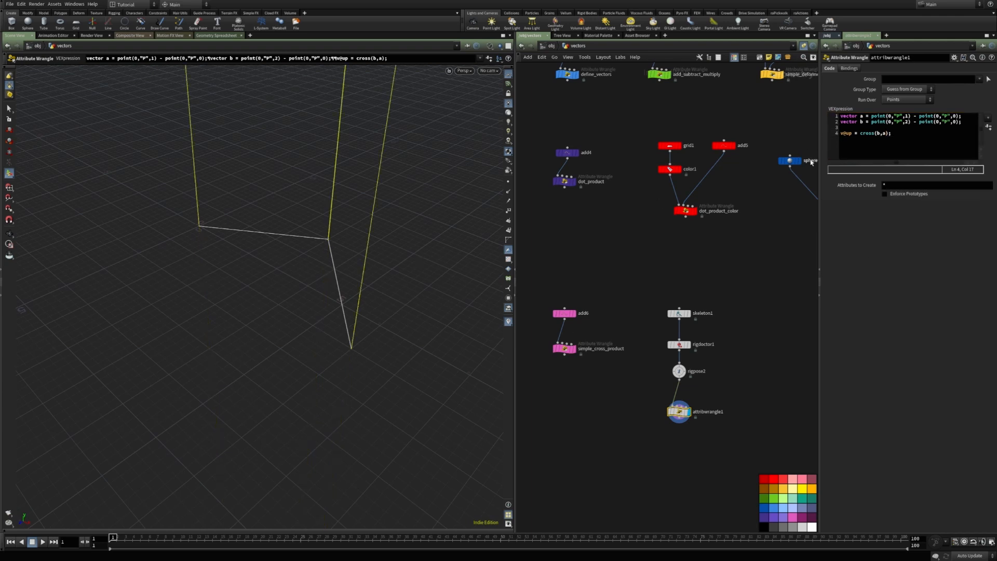
Normalize the cross product so the line reads v@up = normalize(cross(b,a));.
{"action": "key", "text": "Escape"}
{"action": "left_click_drag", "start_coordinate": [269, 213], "coordinate": [95, 222]}
{"action": "middle_click_drag", "start_coordinate": [343, 188], "coordinate": [317, 259]}
{"action": "left_click", "coordinate": [861, 133]}
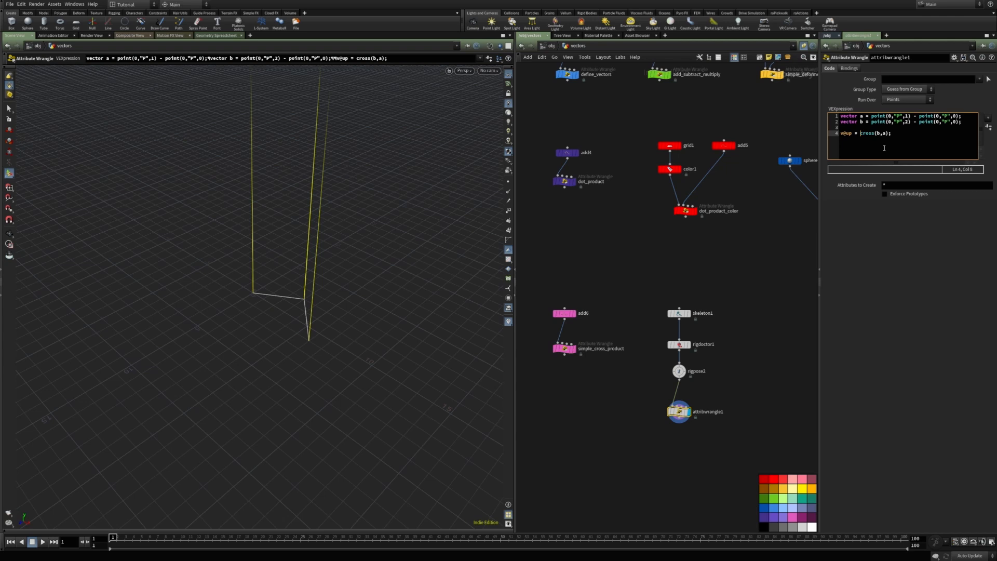
{"action": "type", "text": "normalize("}
{"action": "key", "text": "End"}
{"action": "key", "text": "Left"}
{"action": "type", "text": ")"}
{"action": "key", "text": "Escape"}
{"action": "left_click_drag", "start_coordinate": [410, 303], "coordinate": [354, 298]}
{"action": "key", "text": "Return"}
Pose the skeleton in rigpose2, rotating point_0 to about 8° in Y and 94° in Z, and point_1 to about 48° in Y.
{"action": "left_click", "coordinate": [678, 371]}
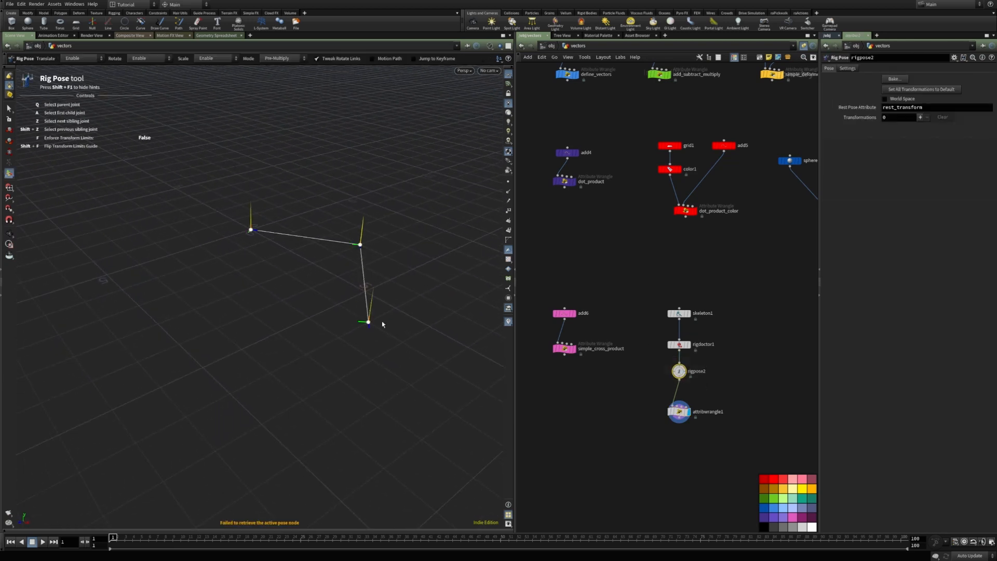
{"action": "left_click", "coordinate": [251, 230]}
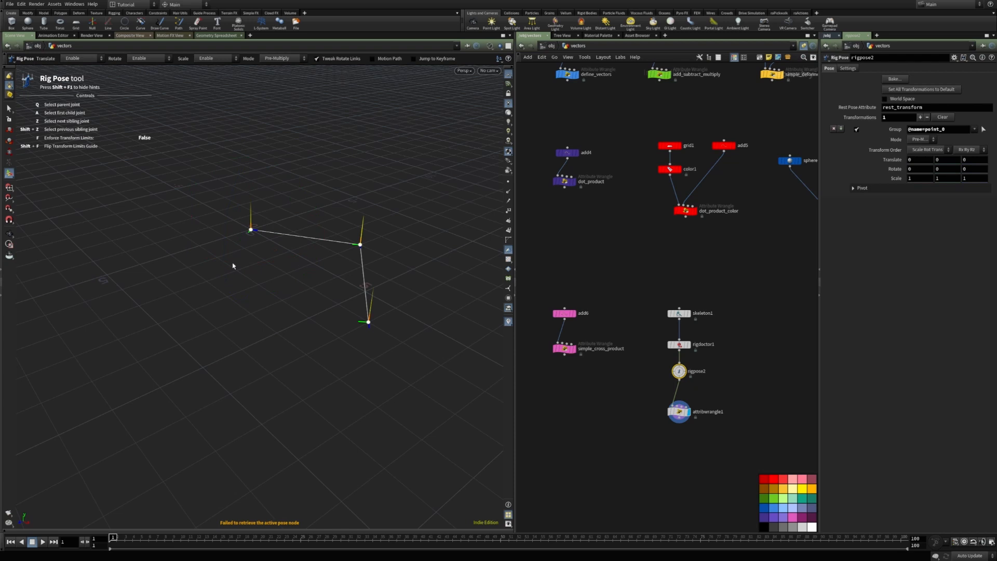
{"action": "left_click_drag", "start_coordinate": [252, 234], "coordinate": [227, 287]}
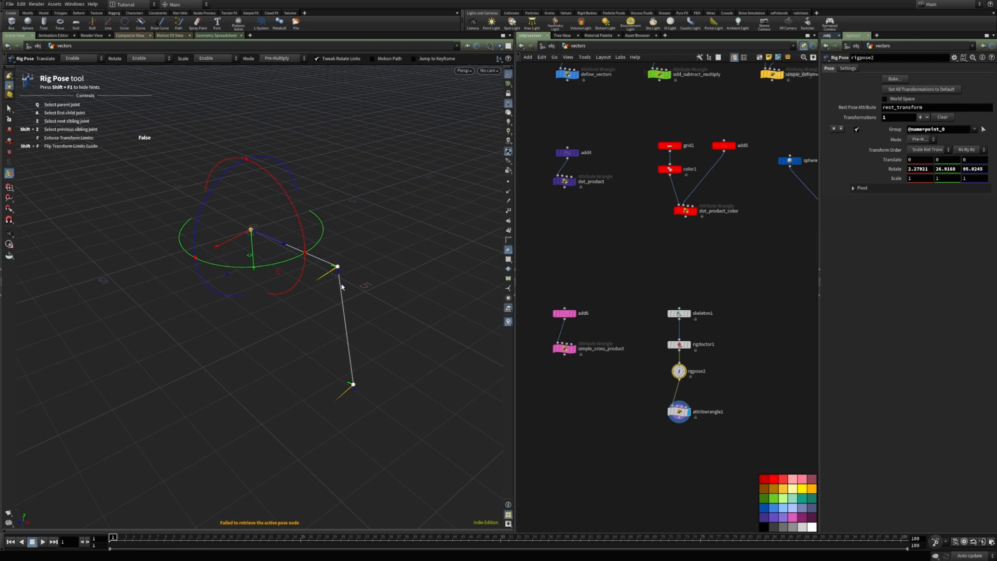
{"action": "left_click", "coordinate": [338, 267]}
{"action": "left_click_drag", "start_coordinate": [292, 271], "coordinate": [333, 227]}
{"action": "left_click", "coordinate": [251, 230]}
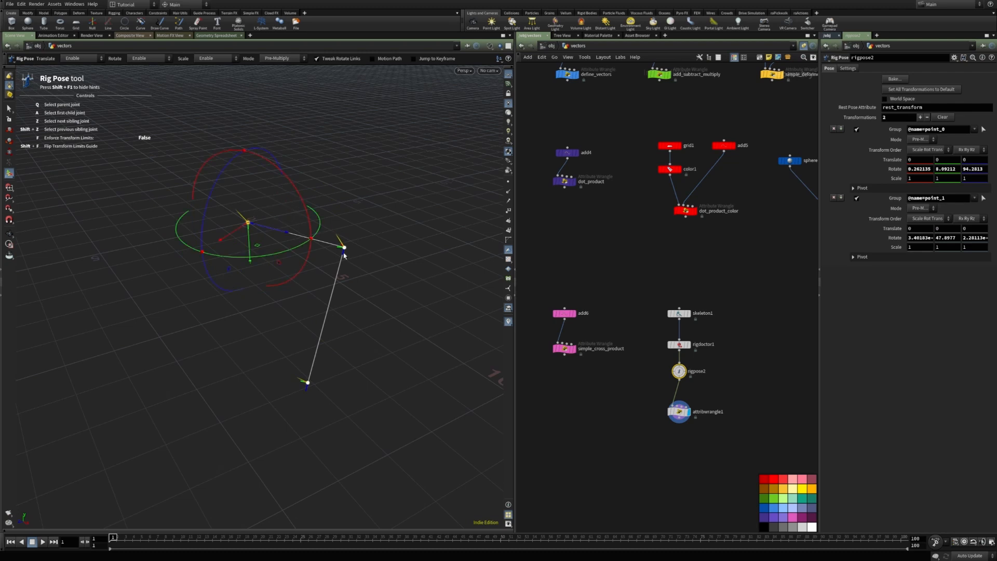
Rename the wrangle below rigpose2 to up_vector.
{"action": "double_click", "coordinate": [705, 412]}
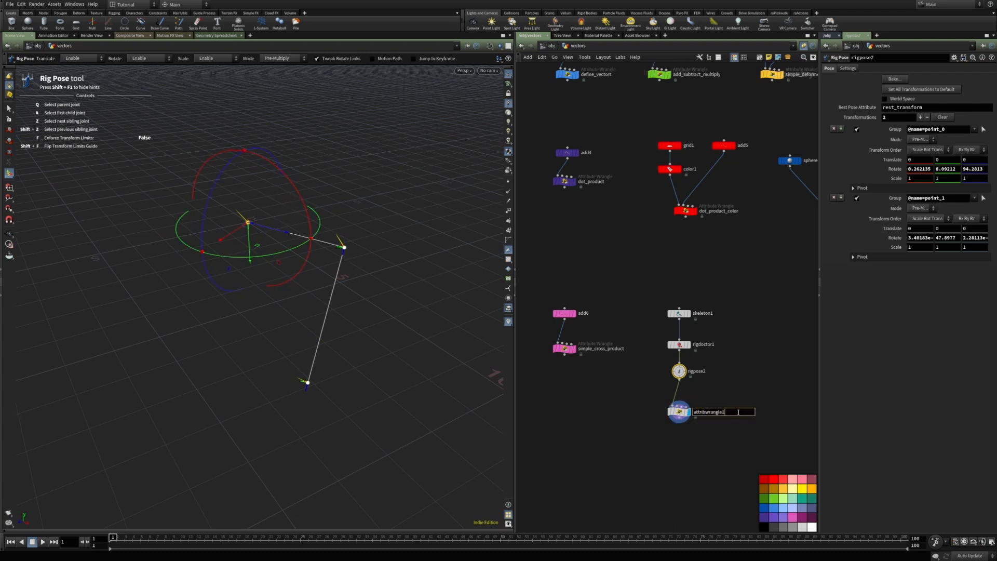
{"action": "type", "text": "up_vector"}
{"action": "key", "text": "Return"}
Color the skeleton, rigdoctor, rigpose and up_vector nodes purple.
{"action": "left_click_drag", "start_coordinate": [650, 274], "coordinate": [732, 434]}
{"action": "left_click", "coordinate": [758, 394]}
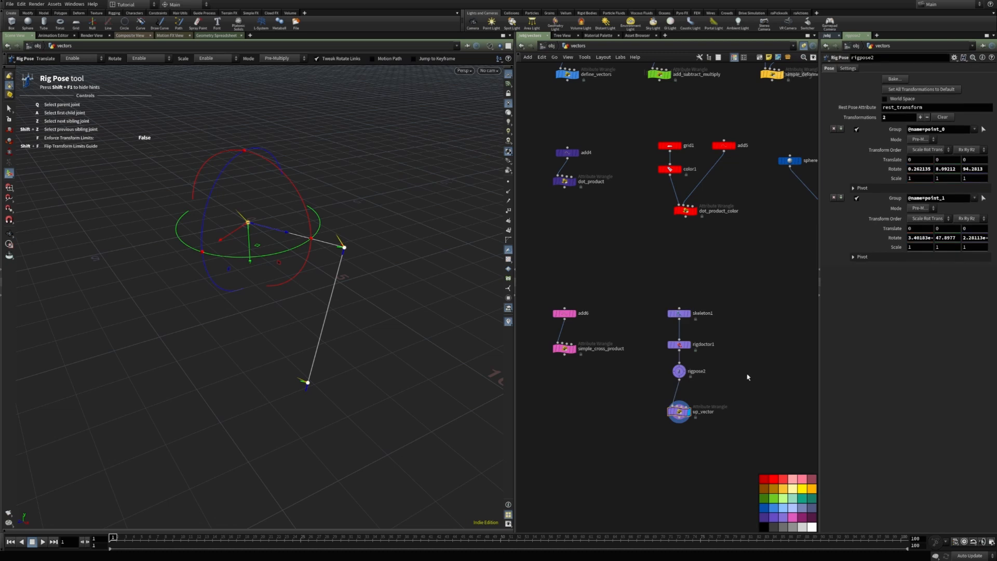
{"action": "left_click_drag", "start_coordinate": [648, 272], "coordinate": [729, 460]}
{"action": "left_click", "coordinate": [768, 388]}
Create a new Add node in the empty network space below dot_deform_sphere.
{"action": "middle_click_drag", "start_coordinate": [749, 387], "coordinate": [688, 365]}
{"action": "scroll", "coordinate": [699, 368], "scroll_direction": "down", "scroll_amount": 3}
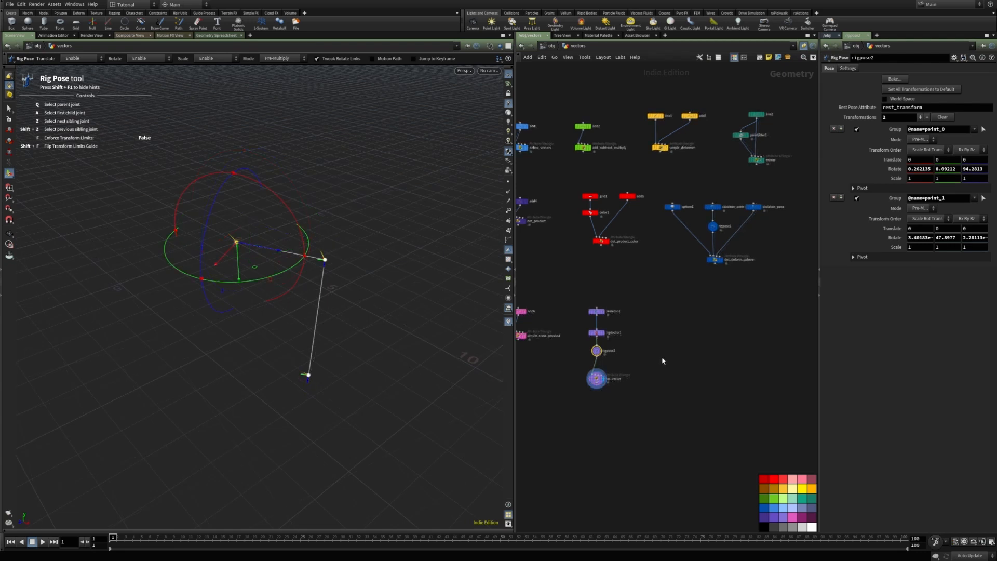
{"action": "middle_click_drag", "start_coordinate": [664, 343], "coordinate": [662, 342]}
{"action": "scroll", "coordinate": [696, 328], "scroll_direction": "up", "scroll_amount": 3}
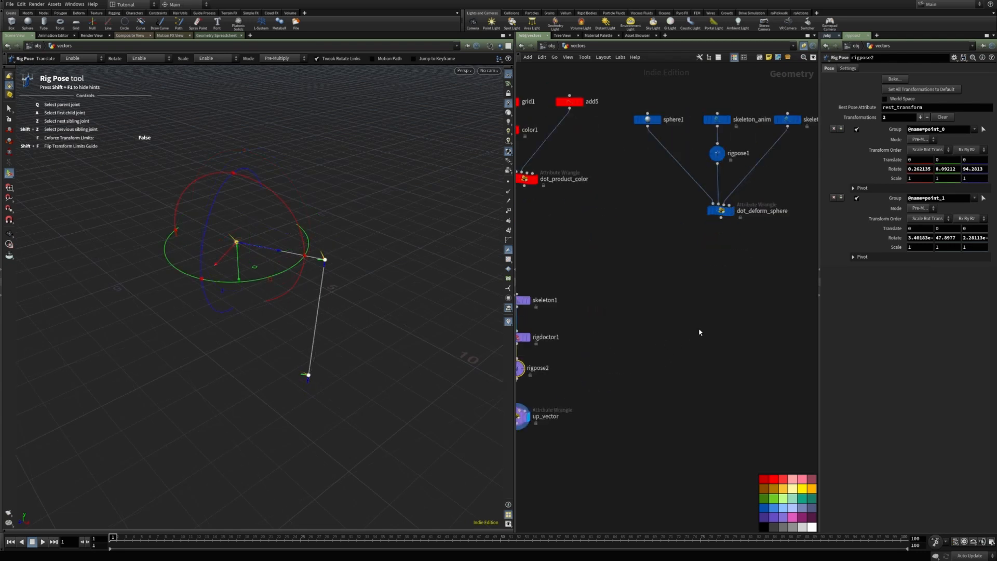
{"action": "scroll", "coordinate": [682, 316], "scroll_direction": "down", "scroll_amount": 1}
{"action": "key", "text": "Tab"}
{"action": "type", "text": "ad"}
{"action": "key", "text": "Return"}
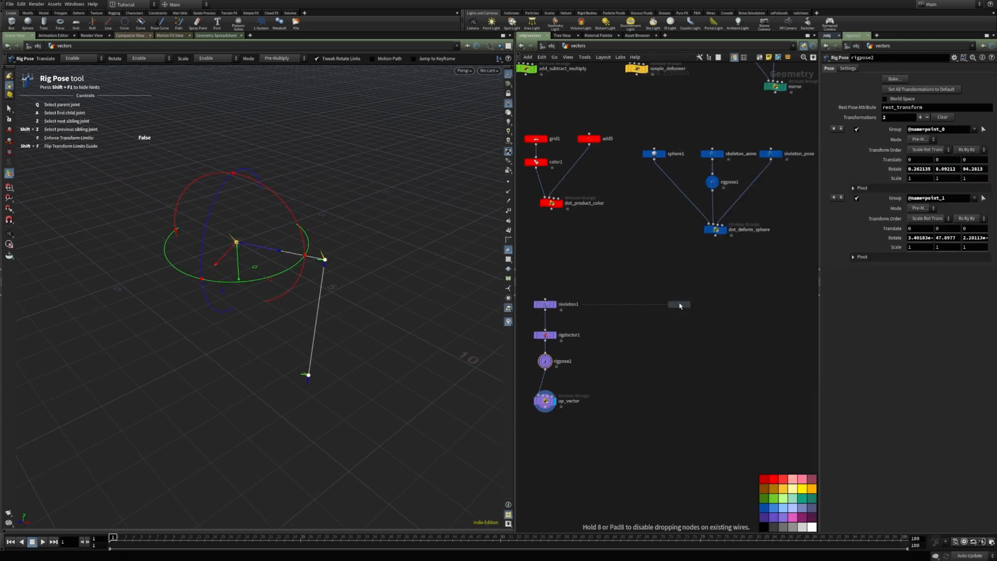
{"action": "left_click", "coordinate": [679, 305]}
Enable two points on the new Add node, display it, and place point 1 at about (1.28, 0.51, 0.57).
{"action": "left_click", "coordinate": [857, 98]}
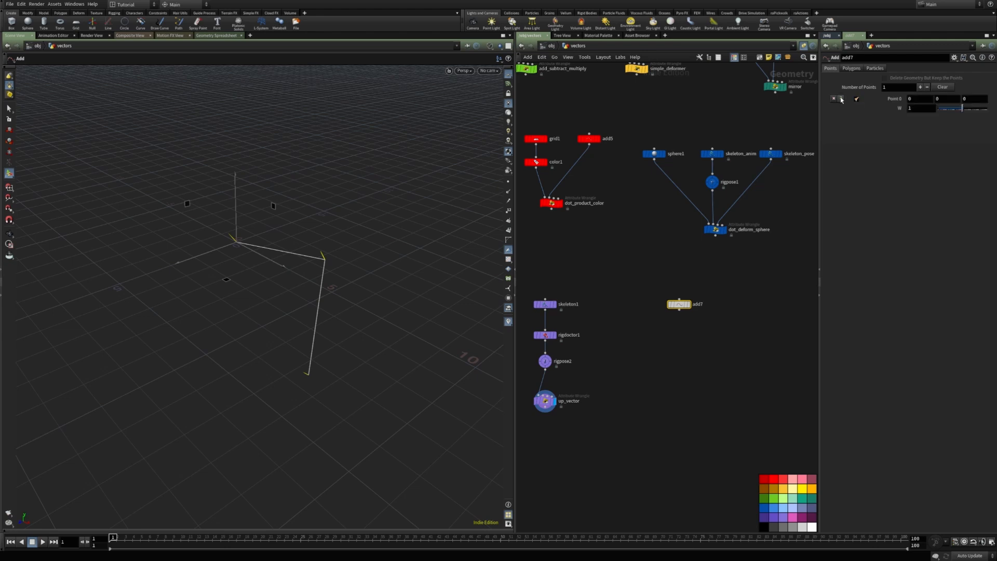
{"action": "left_click", "coordinate": [841, 98]}
{"action": "left_click", "coordinate": [856, 98]}
{"action": "left_click", "coordinate": [924, 117]}
{"action": "type", "text": "1"}
{"action": "key", "text": "Tab"}
{"action": "type", "text": "1"}
{"action": "key", "text": "Return"}
{"action": "left_click", "coordinate": [689, 304]}
{"action": "key", "text": "Escape"}
{"action": "left_click_drag", "start_coordinate": [356, 260], "coordinate": [322, 312]}
Add an Attribute Wrangle below the new Add node, wired to its output, and display it.
{"action": "key", "text": "Tab"}
{"action": "type", "text": "attrw"}
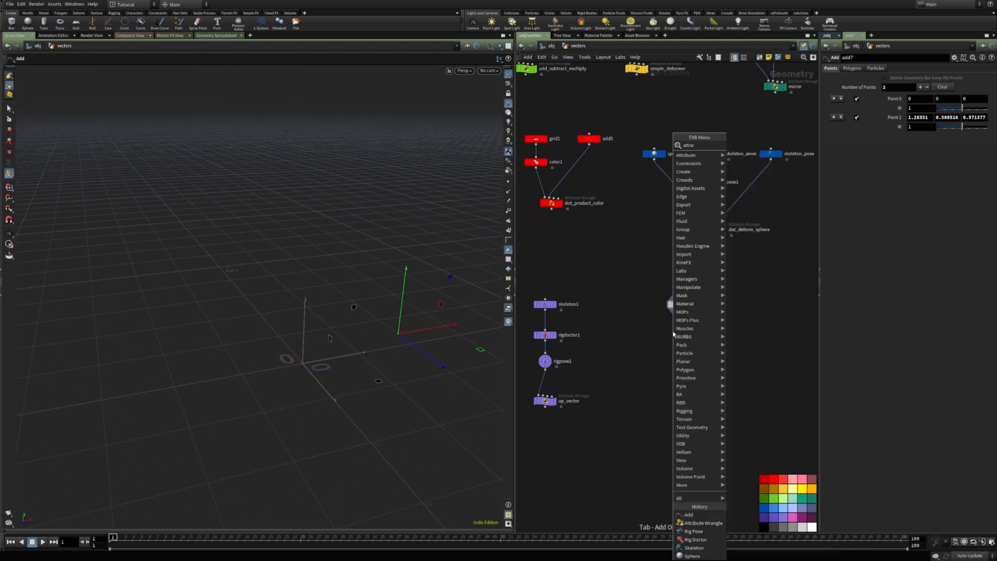
{"action": "key", "text": "Return"}
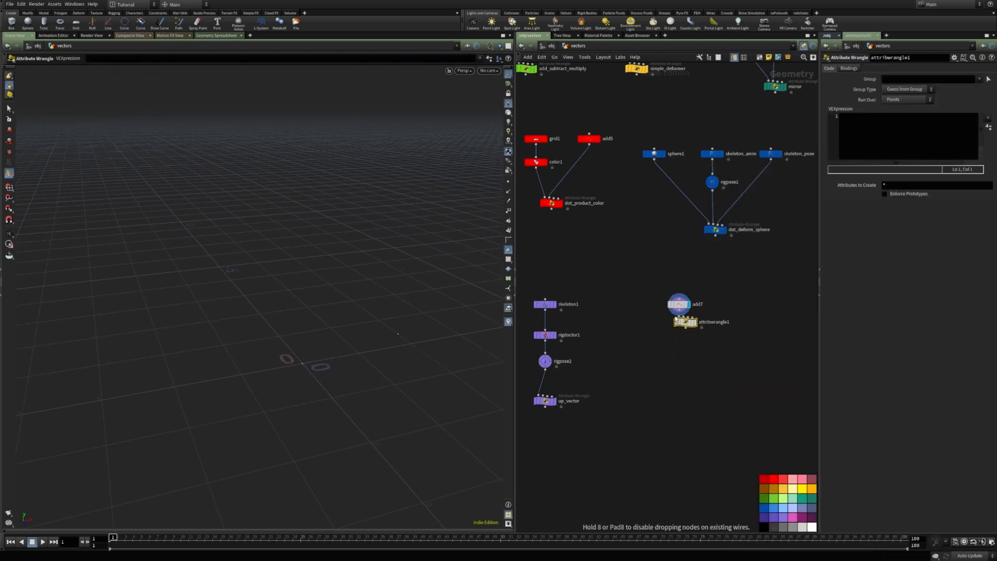
{"action": "left_click", "coordinate": [669, 343]}
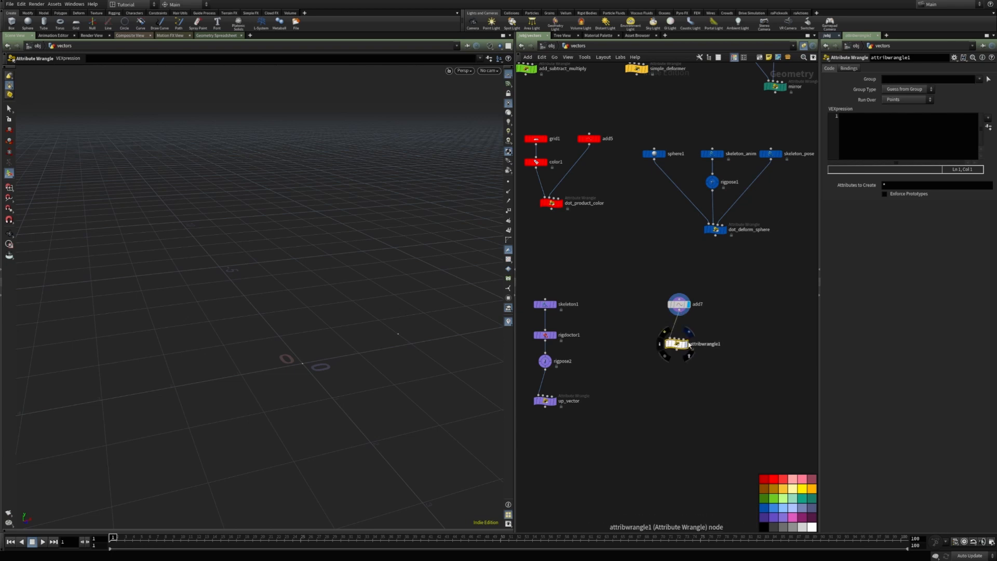
Write v@b = point(0,"P",1) - point(0,"P",0); in the new wrangle's VEX code.
{"action": "left_click", "coordinate": [870, 135]}
{"action": "type", "text": "v@b = point("}
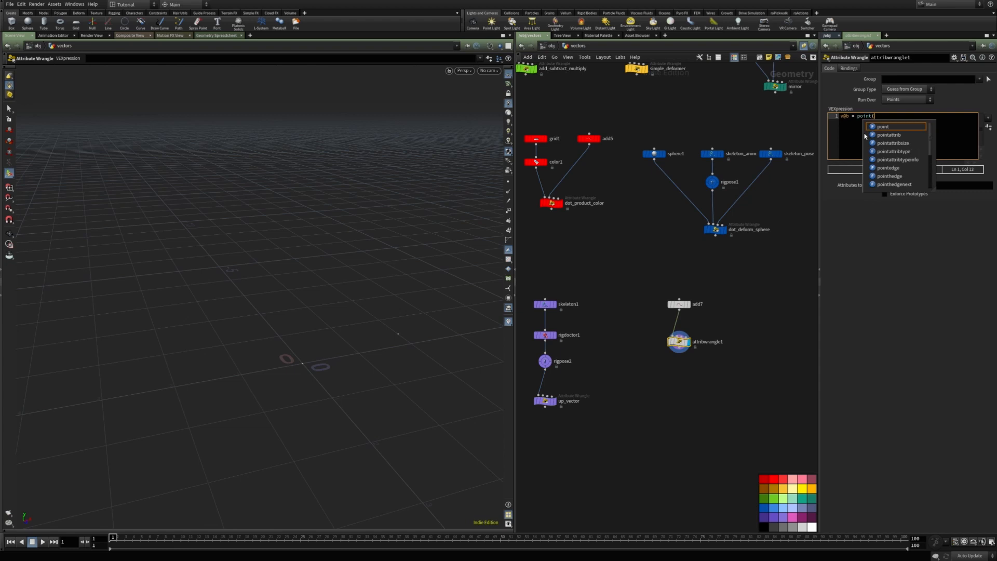
{"action": "type", "text": "0,\"P\",1) "}
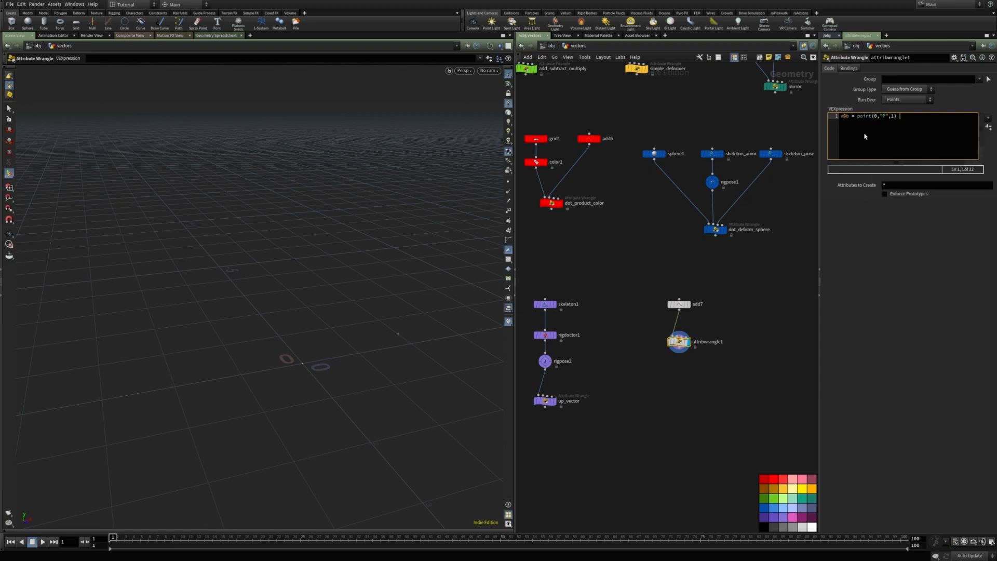
{"action": "type", "text": "- point(0,\"P\",0);"}
{"action": "left_click", "coordinate": [862, 269]}
{"action": "scroll", "coordinate": [415, 325], "scroll_direction": "down", "scroll_amount": 2}
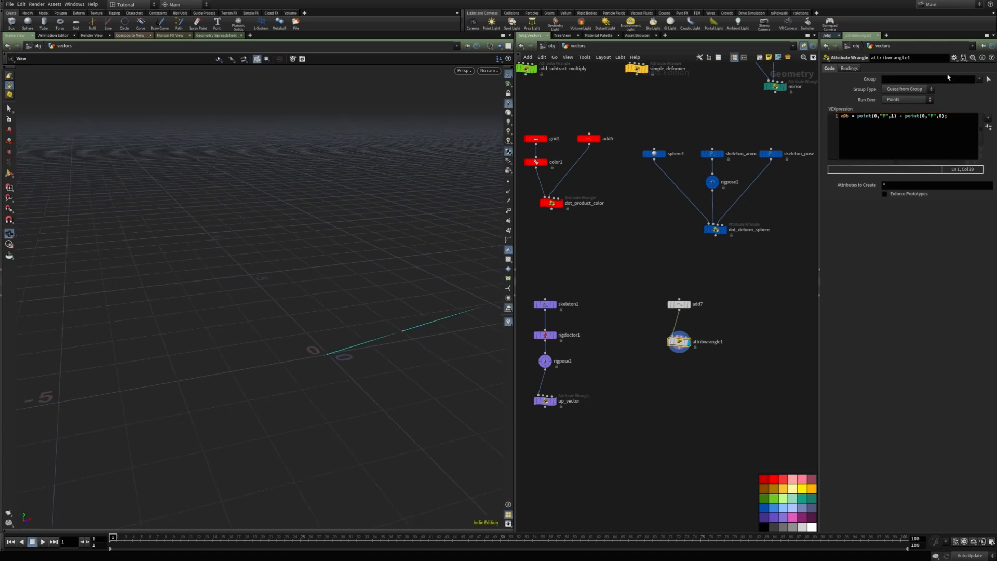
Restrict the wrangle to point group 0.
{"action": "left_click", "coordinate": [898, 79]}
{"action": "type", "text": "0"}
{"action": "key", "text": "Return"}
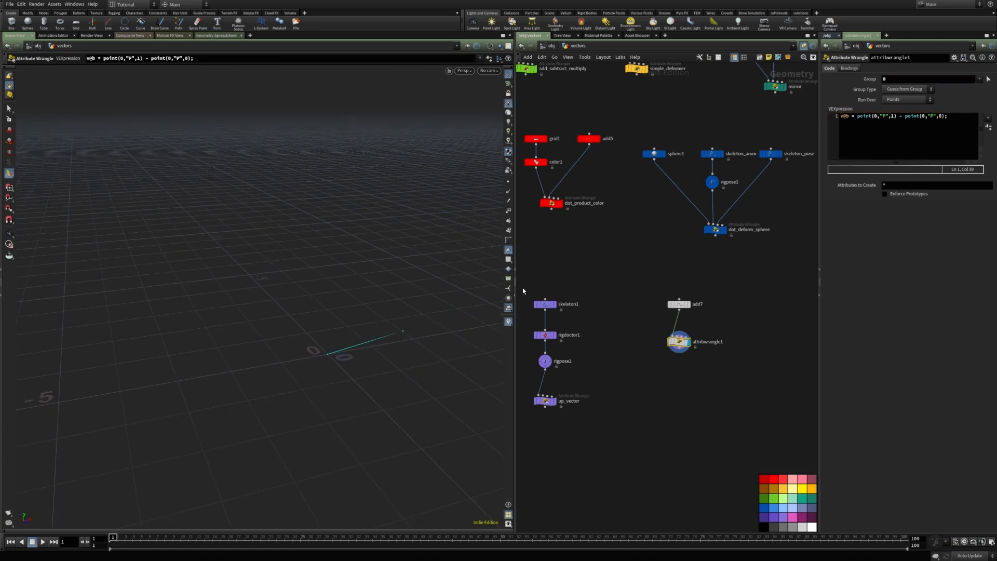
Add the comment //x,y,z -> z,x,y on a new line below the v@b definition.
{"action": "middle_click_drag", "start_coordinate": [348, 339], "coordinate": [299, 314]}
{"action": "left_click", "coordinate": [859, 132]}
{"action": "key", "text": "End"}
{"action": "key", "text": "Return"}
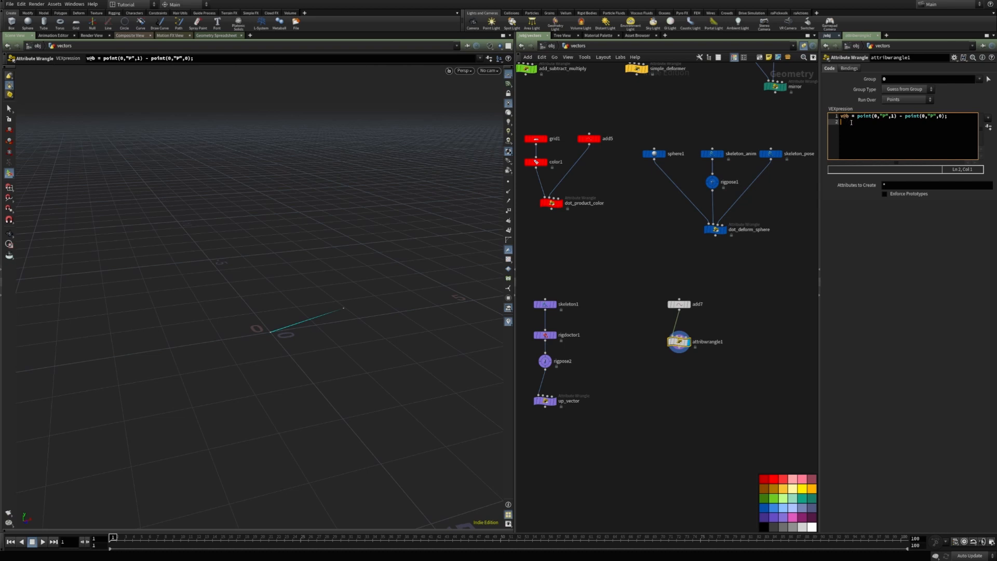
{"action": "type", "text": "x,y,z -> z,x,y"}
{"action": "key", "text": "Home"}
{"action": "type", "text": "//"}
{"action": "key", "text": "End"}
Add the line v@swizzle = swizzle(v@b,2,0,1); below the comment and apply the code.
{"action": "key", "text": "Return"}
{"action": "type", "text": "v@swizzle = swizzle("}
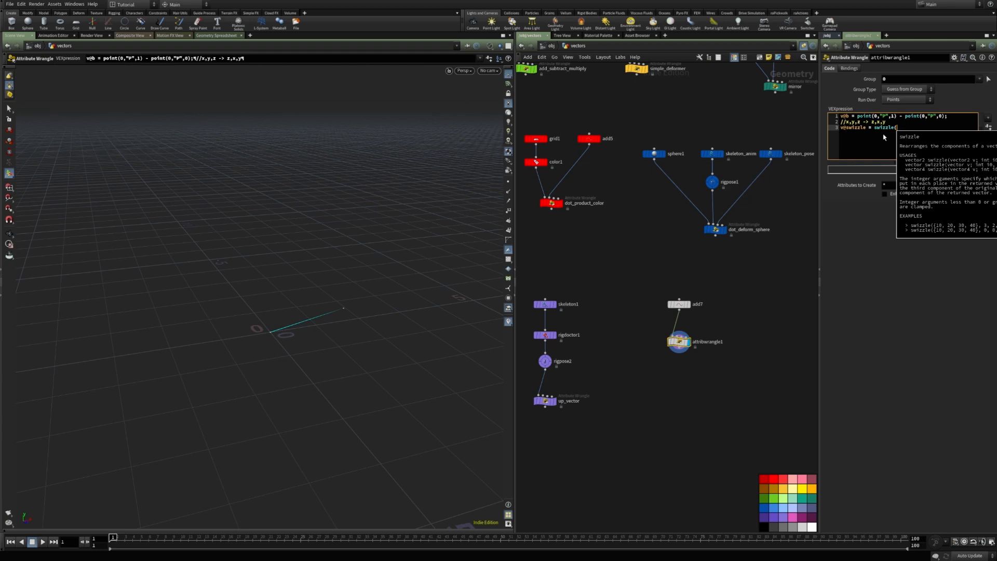
{"action": "type", "text": "v@b,"}
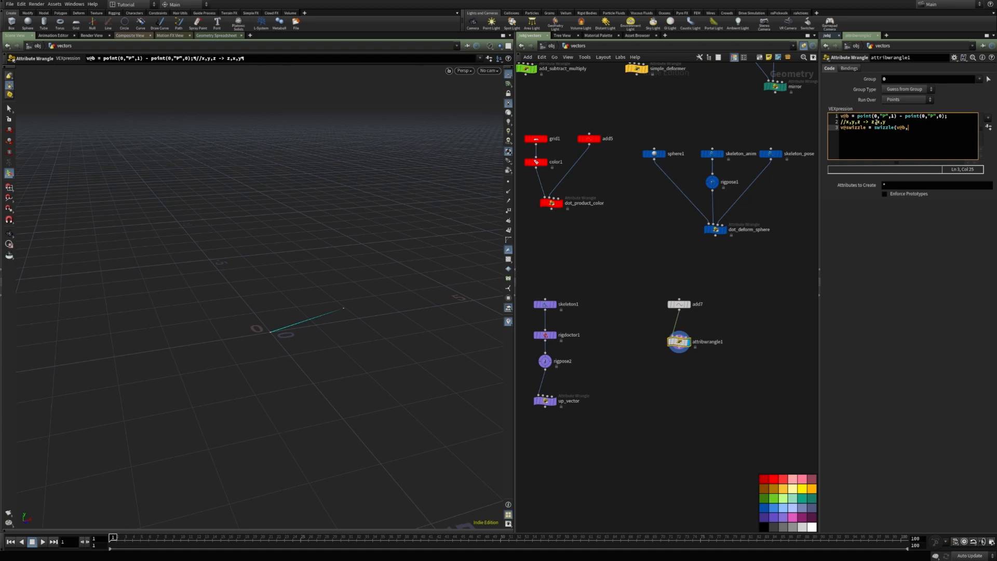
{"action": "type", "text": "2,0,1);"}
{"action": "left_click", "coordinate": [898, 228]}
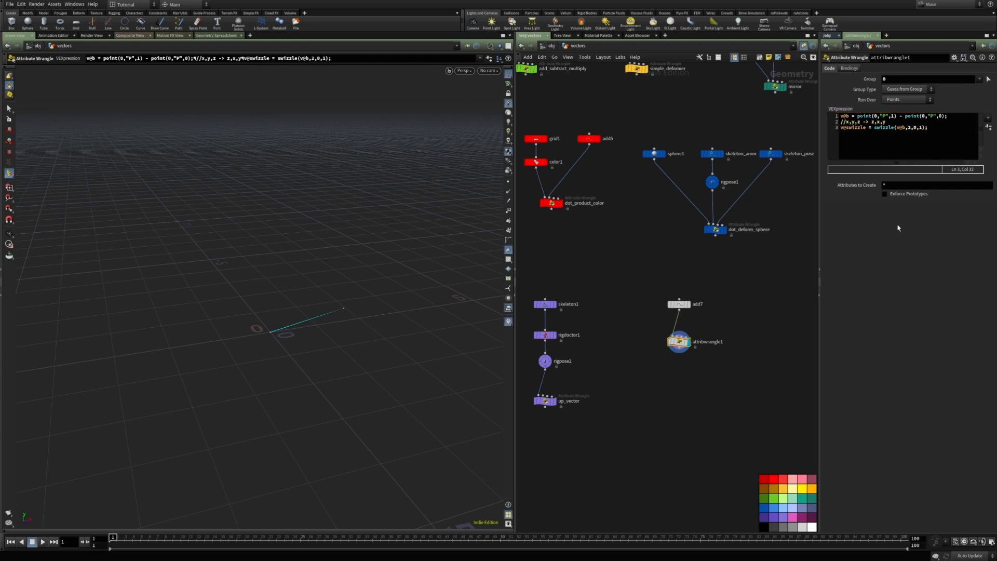
Turn on visualization of the swizzle attribute from the wrangle's node information.
{"action": "right_click", "coordinate": [679, 341]}
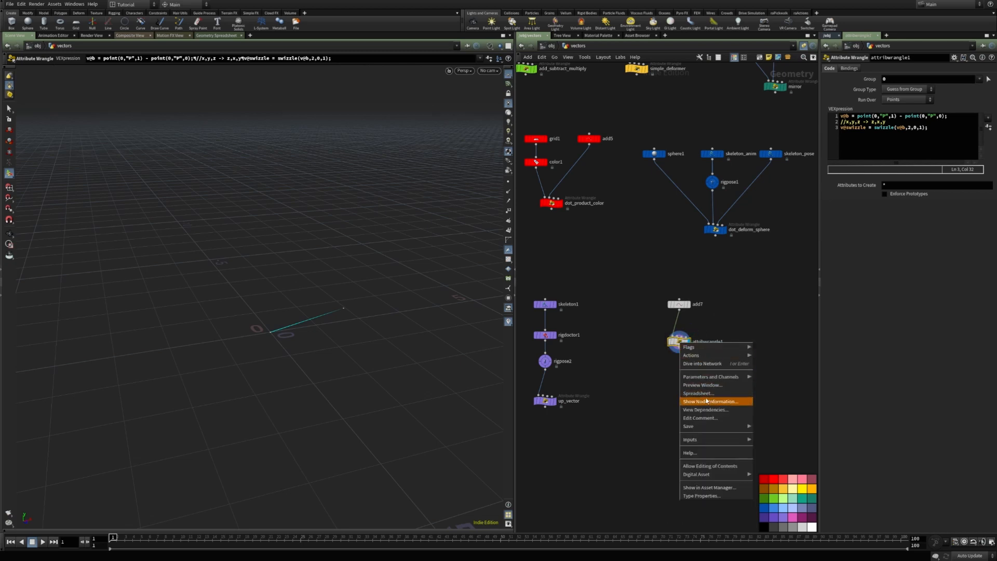
{"action": "left_click", "coordinate": [713, 398]}
{"action": "left_click", "coordinate": [813, 367]}
{"action": "left_click", "coordinate": [915, 260]}
Edit the swizzle visualizer to be a Marker with Vector style and a magenta color.
{"action": "left_click", "coordinate": [508, 322]}
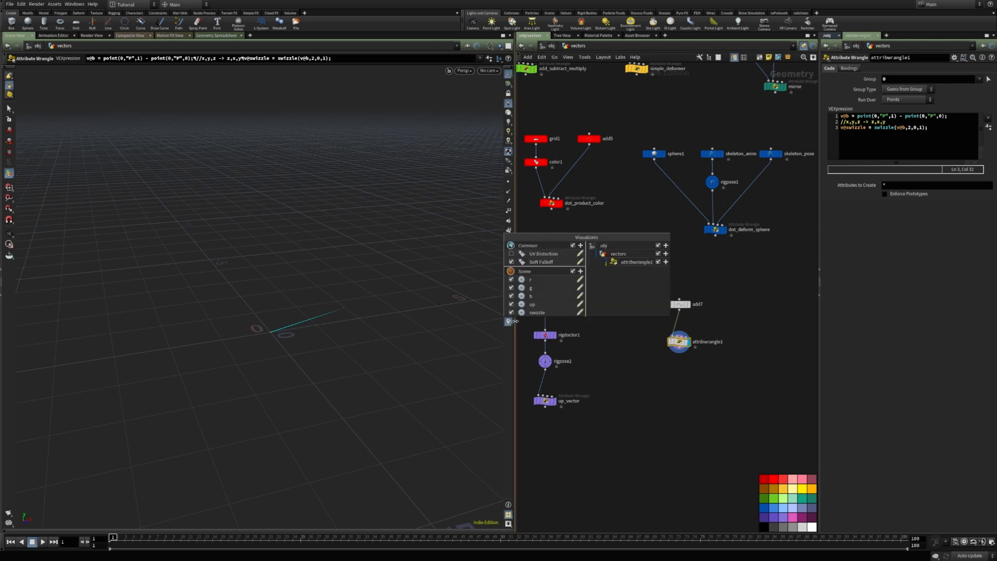
{"action": "left_click", "coordinate": [582, 317]}
{"action": "left_click", "coordinate": [744, 204]}
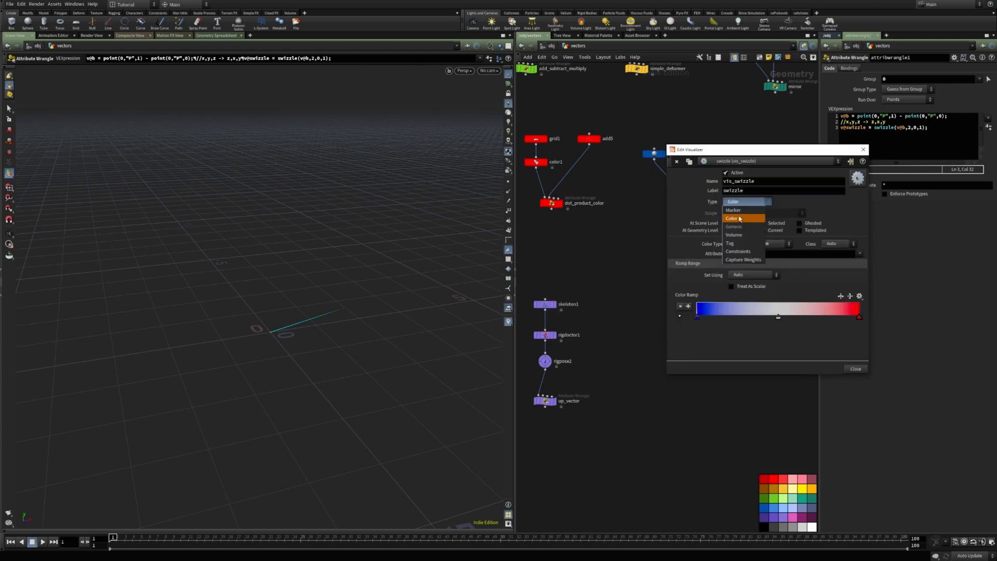
{"action": "left_click", "coordinate": [742, 212]}
{"action": "left_click", "coordinate": [747, 244]}
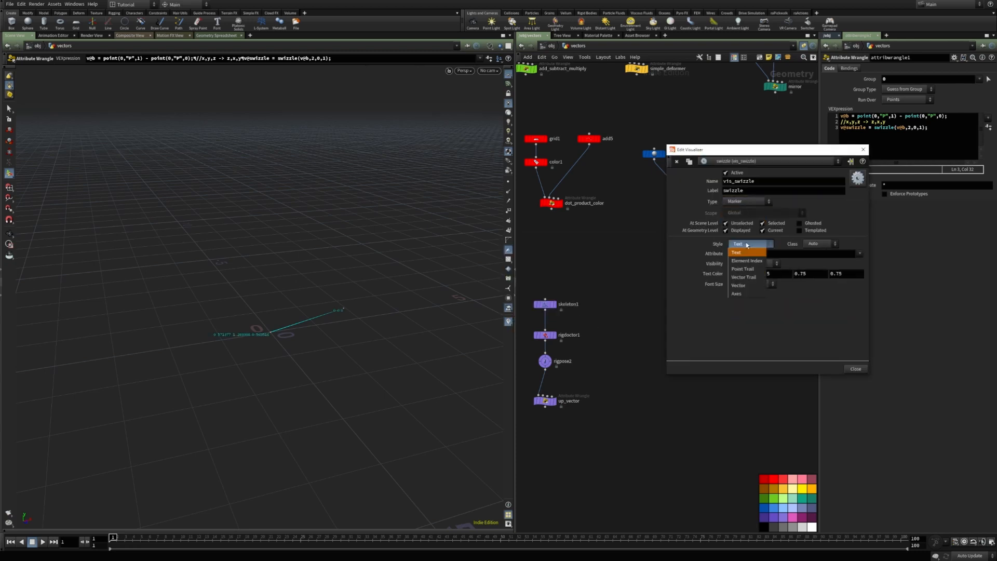
{"action": "left_click", "coordinate": [739, 285]}
{"action": "left_click", "coordinate": [751, 318]}
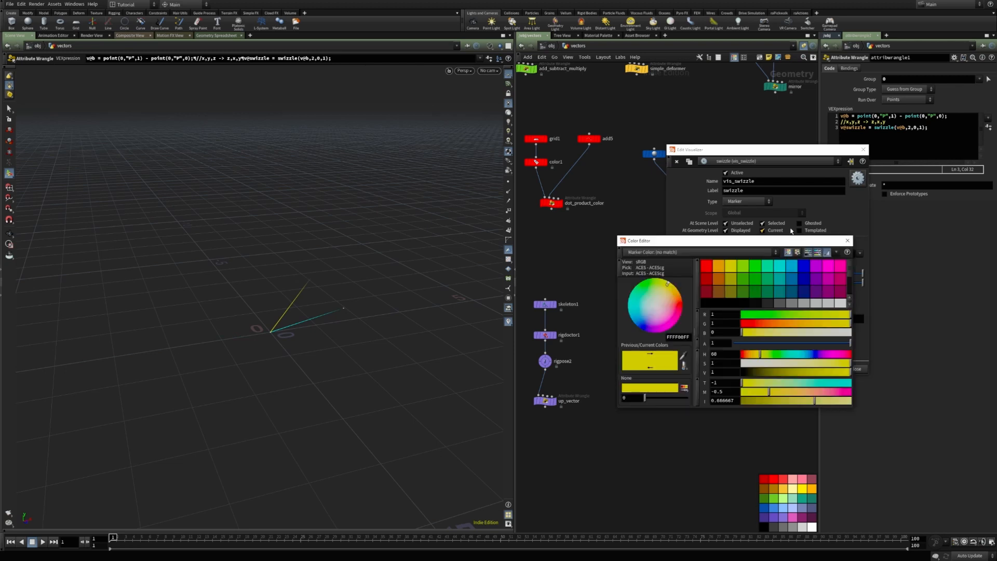
{"action": "left_click", "coordinate": [827, 270]}
{"action": "left_click", "coordinate": [847, 240]}
{"action": "left_click", "coordinate": [863, 149]}
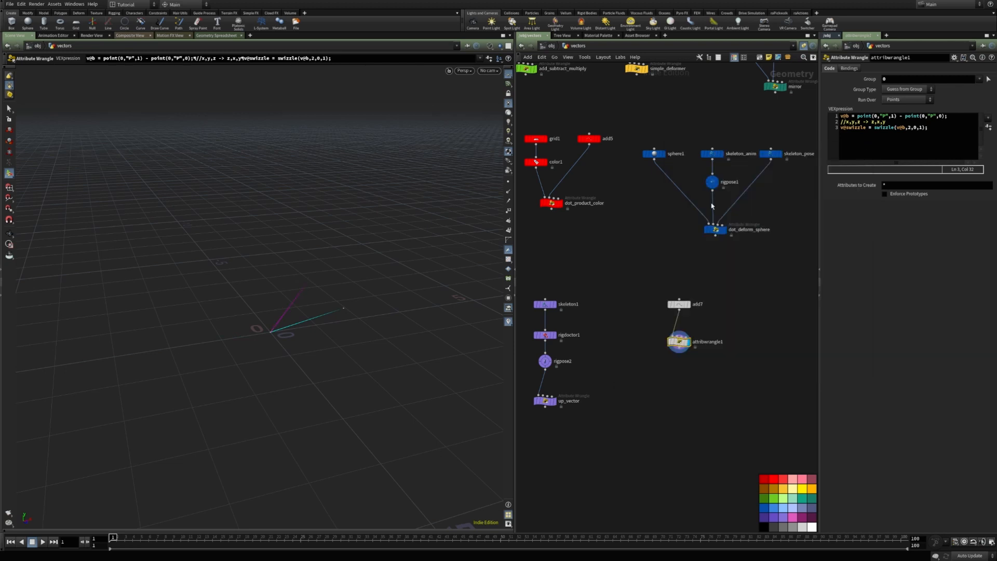
{"action": "key", "text": "Escape"}
Add the line v@r = cross(v@b,v@swizzle); below the swizzle line.
{"action": "left_click_drag", "start_coordinate": [281, 318], "coordinate": [246, 306], "text": "alt"}
{"action": "scroll", "coordinate": [276, 331], "scroll_direction": "up", "scroll_amount": 4}
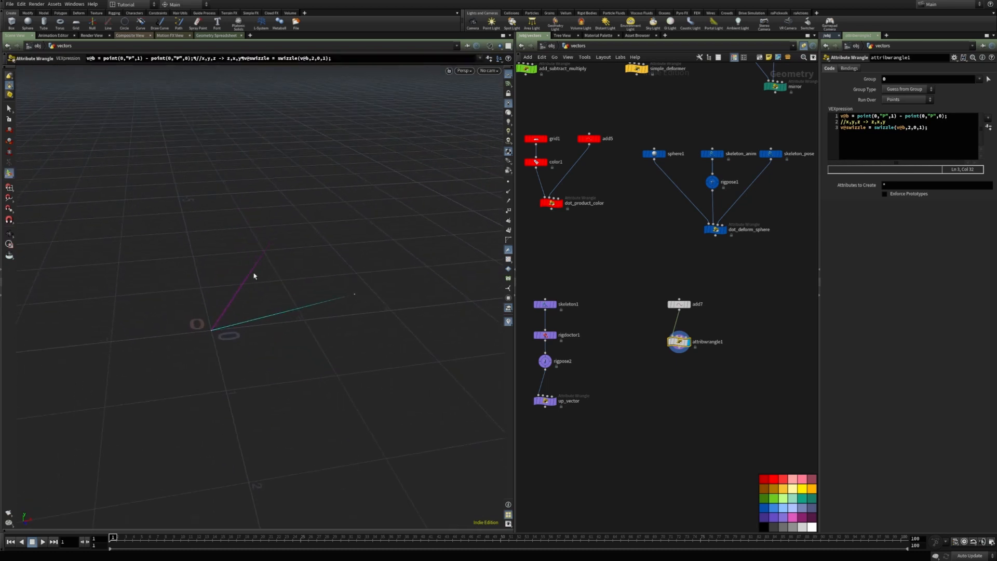
{"action": "left_click", "coordinate": [892, 137]}
{"action": "key", "text": "End"}
{"action": "key", "text": "Return"}
{"action": "type", "text": "v@r = cro"}
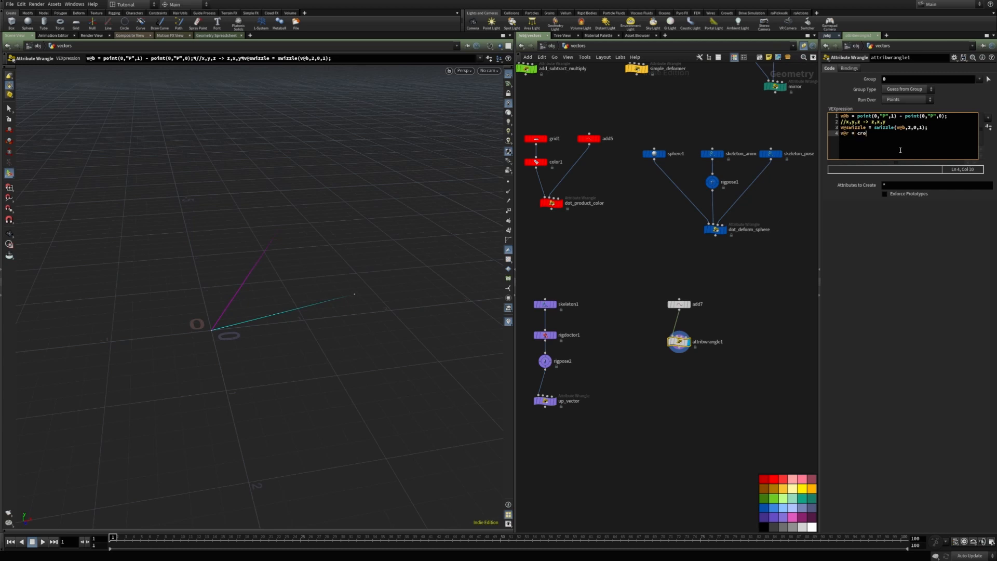
{"action": "type", "text": "ss(v"}
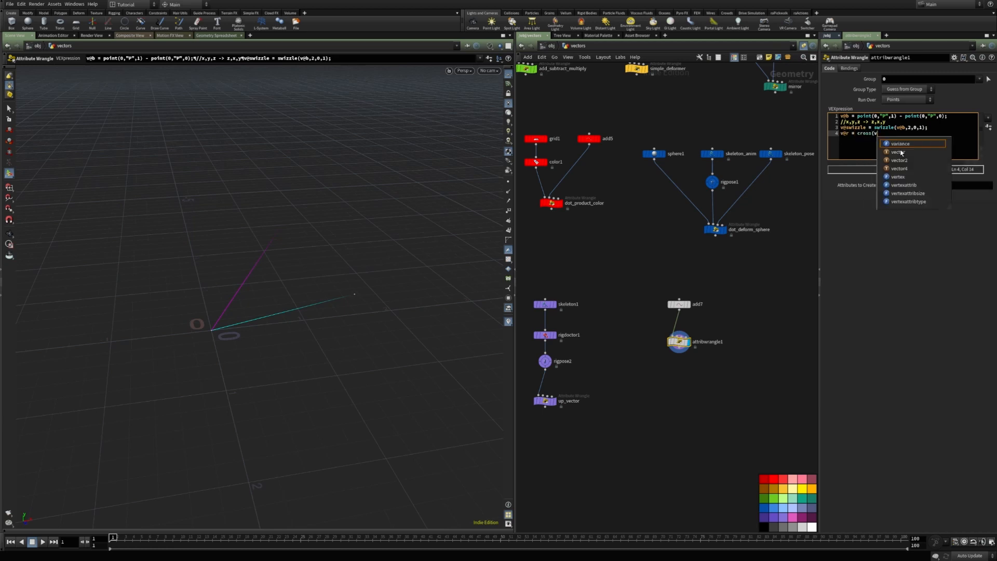
{"action": "type", "text": "@b,v@"}
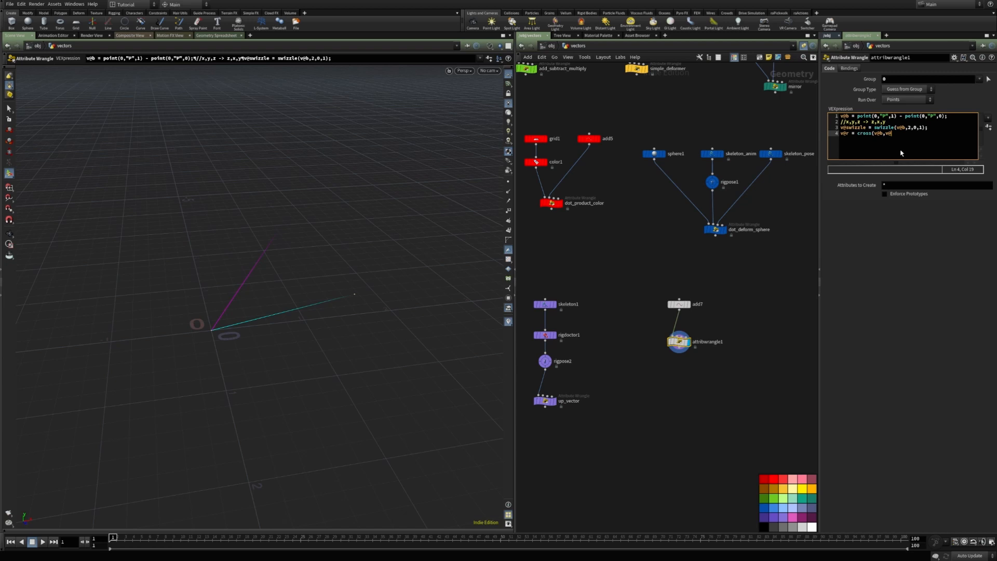
{"action": "type", "text": "swizzle);"}
Add the line v@g = cross(v@r,v@b); below the v@r line and apply the code.
{"action": "left_click_drag", "start_coordinate": [119, 349], "coordinate": [261, 305], "text": "alt"}
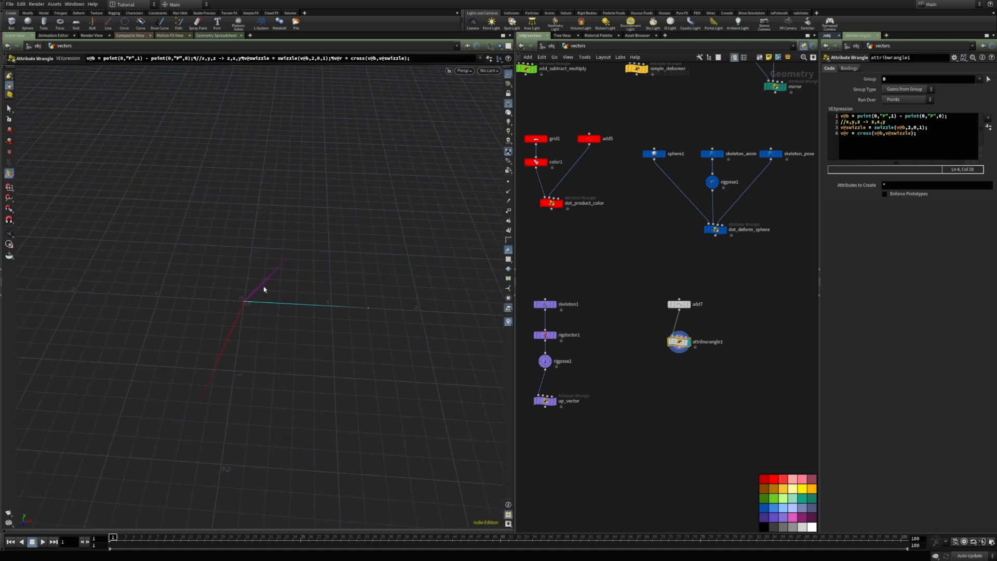
{"action": "left_click", "coordinate": [921, 132]}
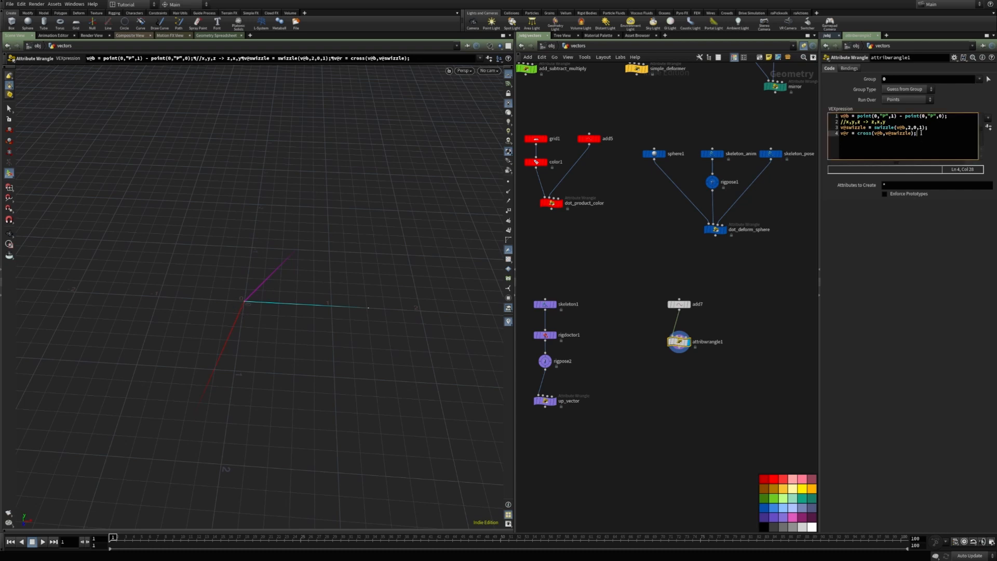
{"action": "key", "text": "Return"}
{"action": "type", "text": "v@g = cross(v@r,v@b);"}
{"action": "left_click", "coordinate": [870, 313]}
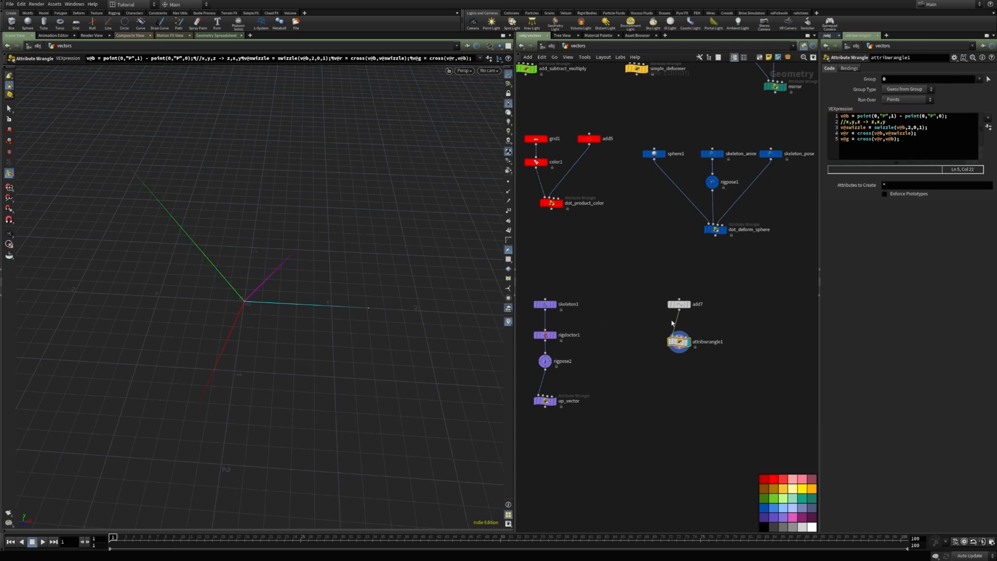
Turn off the swizzle visualizer in the scene's visualizer list and inspect the three remaining axes from several angles.
{"action": "left_click", "coordinate": [509, 321]}
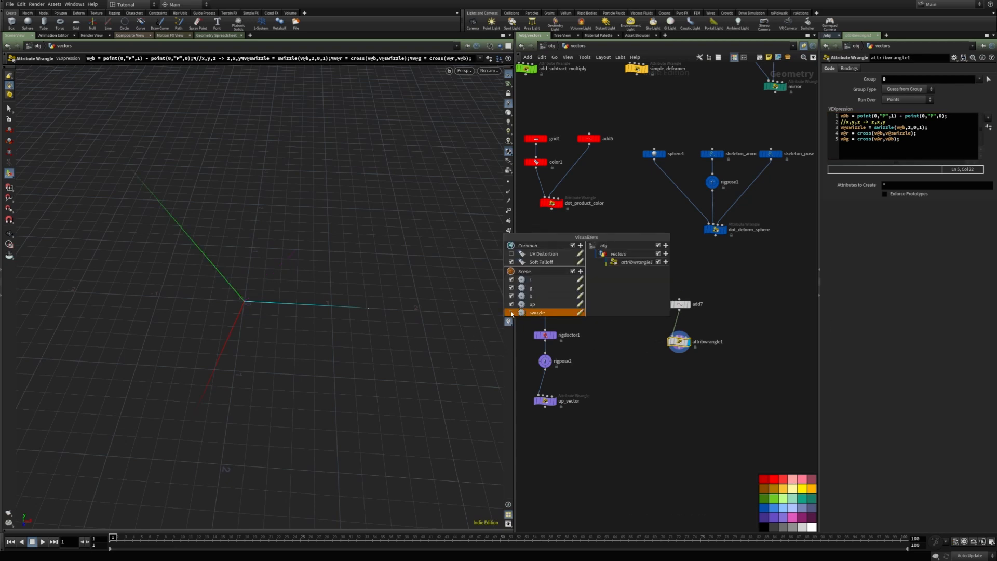
{"action": "left_click", "coordinate": [644, 369]}
{"action": "left_click_drag", "start_coordinate": [270, 285], "coordinate": [291, 249], "text": "alt"}
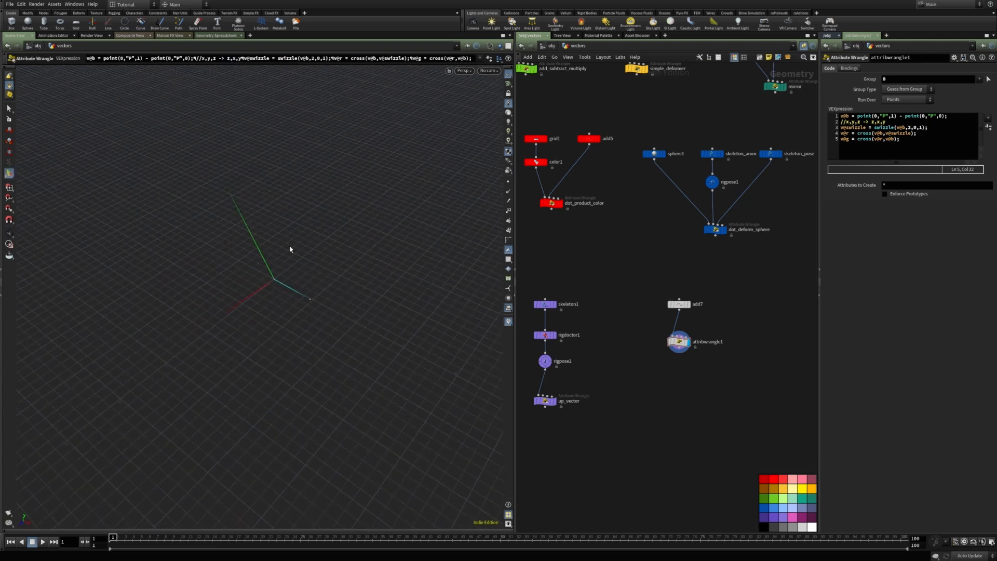
{"action": "left_click_drag", "start_coordinate": [271, 285], "coordinate": [301, 219], "text": "alt"}
{"action": "left_click_drag", "start_coordinate": [285, 271], "coordinate": [334, 307], "text": "alt"}
{"action": "left_click", "coordinate": [874, 157]}
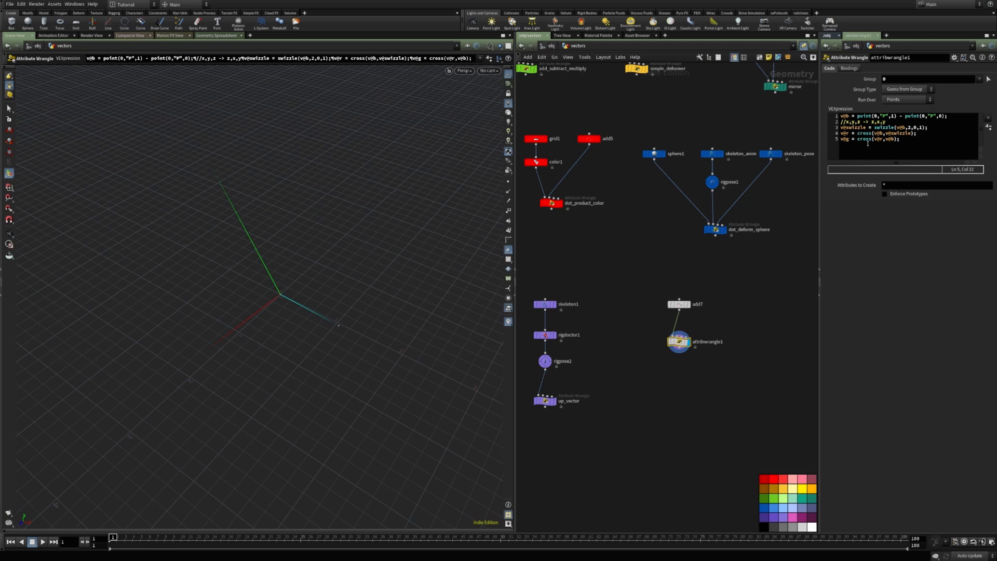
Set the Point 1 position of the add7 node to 1, 1, 1.
{"action": "left_click_drag", "start_coordinate": [629, 289], "coordinate": [698, 317]}
{"action": "double_click", "coordinate": [920, 118]}
{"action": "type", "text": "1"}
{"action": "key", "text": "Tab"}
{"action": "type", "text": "1"}
{"action": "key", "text": "Tab"}
{"action": "type", "text": "1"}
{"action": "key", "text": "Return"}
{"action": "key", "text": "Escape"}
{"action": "left_click_drag", "start_coordinate": [318, 339], "coordinate": [348, 362]}
{"action": "key", "text": "Return"}
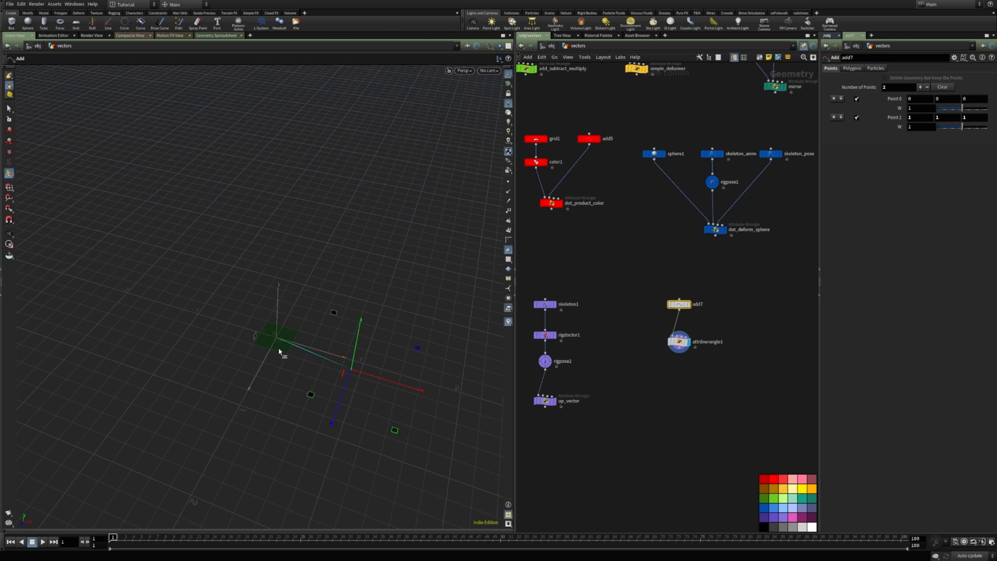
In attribwrangle1, add an empty if(length(v@r)==0) { }; block between the v@r and v@g lines.
{"action": "left_click", "coordinate": [688, 347]}
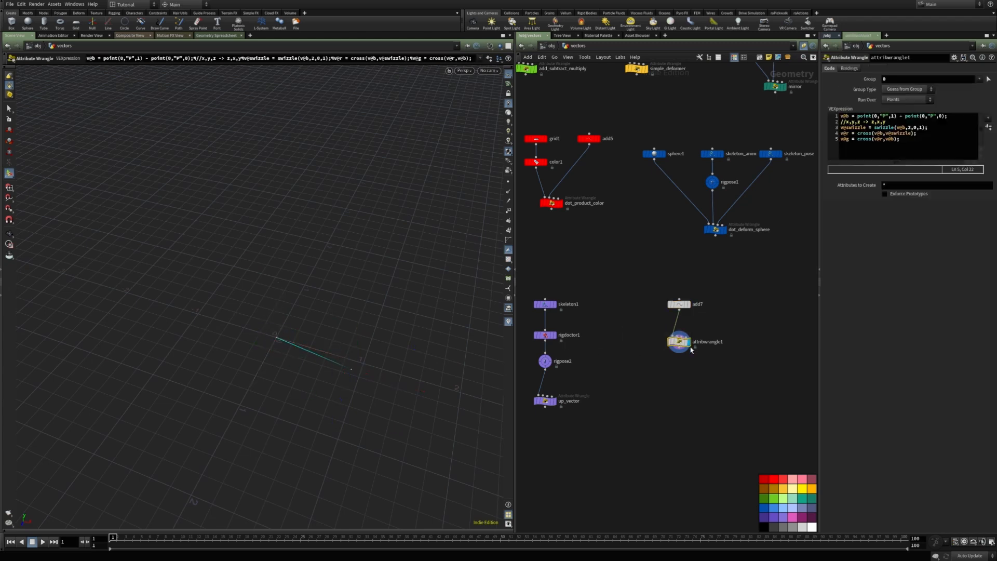
{"action": "left_click", "coordinate": [894, 127]}
{"action": "key", "text": "Down"}
{"action": "key", "text": "Return"}
{"action": "type", "text": "i"}
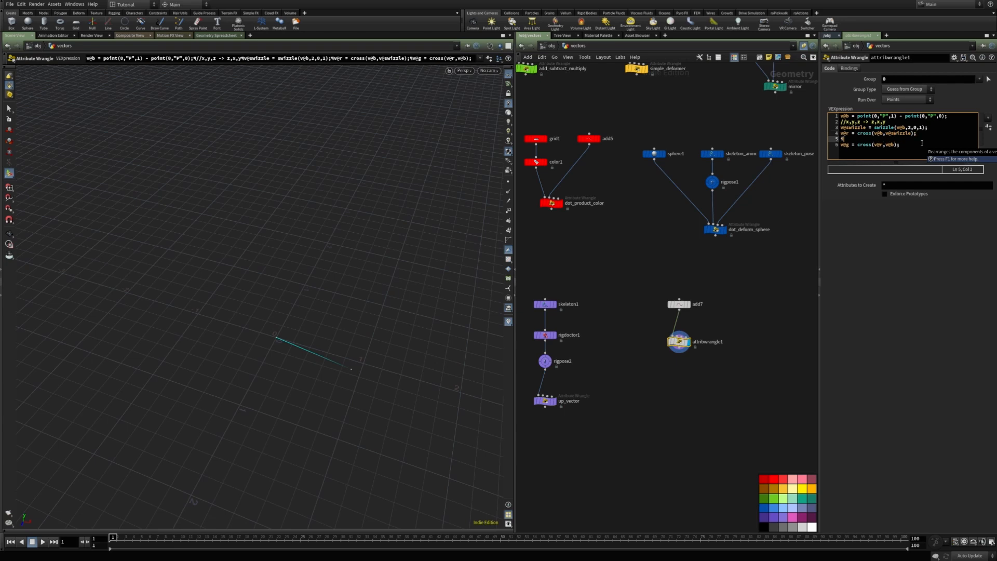
{"action": "type", "text": "f(length(v@"}
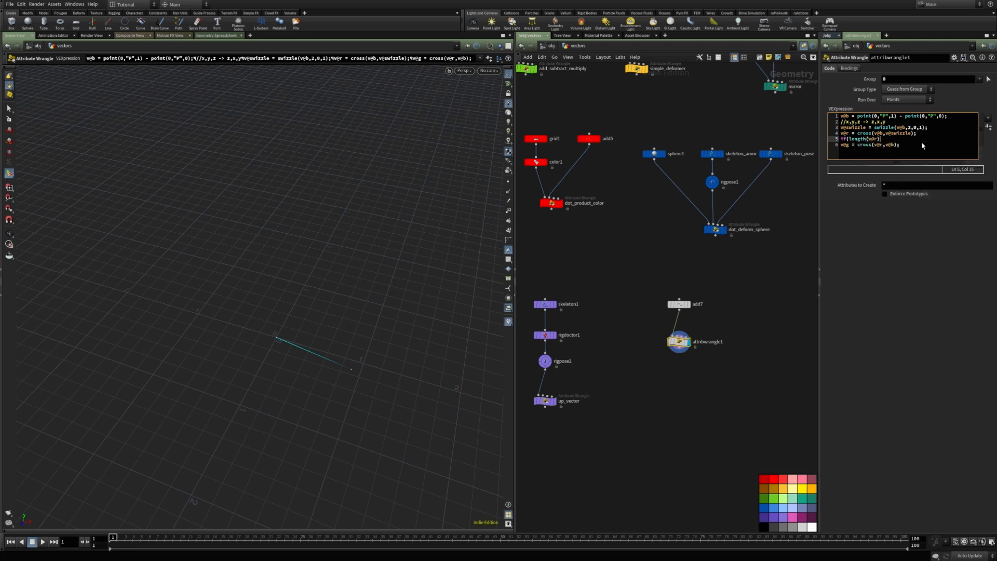
{"action": "type", "text": "r)==0) {"}
{"action": "key", "text": "Return"}
{"action": "type", "text": "};"}
{"action": "key", "text": "Up"}
{"action": "key", "text": "End"}
{"action": "key", "text": "Return"}
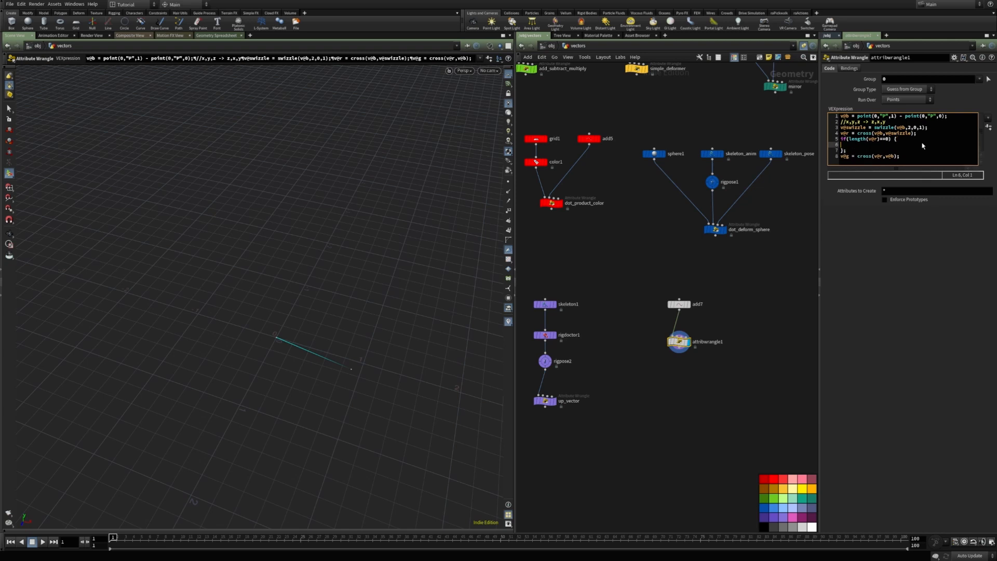
Fill the if block with v@swizzle += {0.1,0.5,0.3}; and v@r = cross(v@b,v@swizzle); and apply the code.
{"action": "type", "text": "v@swizzle += {0.1,0.5,0.3};"}
{"action": "key", "text": "Return"}
{"action": "type", "text": "v@r ="}
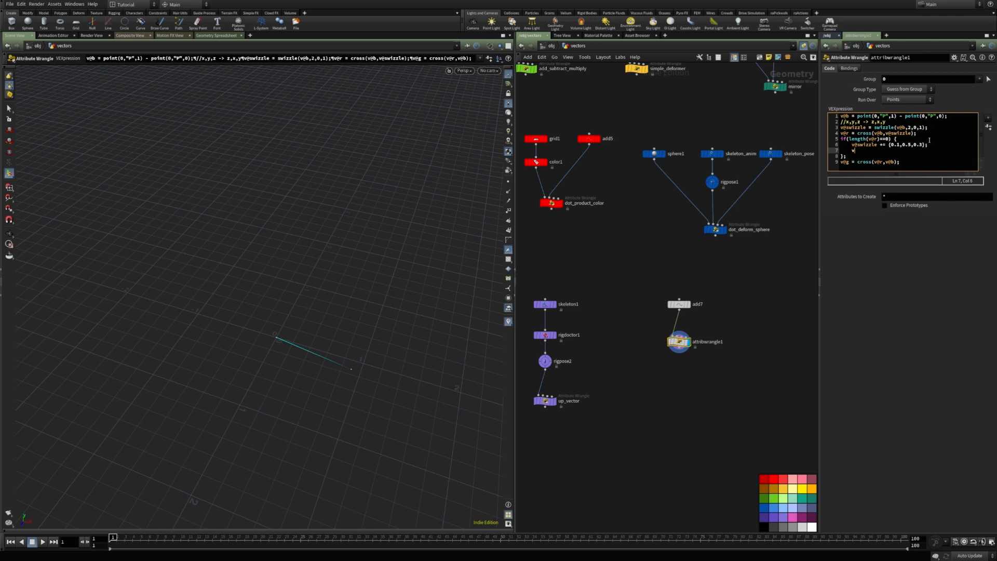
{"action": "key", "text": "Up"}
{"action": "key", "text": "Down"}
{"action": "key", "text": "Down"}
{"action": "key", "text": "Up"}
{"action": "type", "text": "cross(v@b,v@swizzle);"}
{"action": "left_click", "coordinate": [894, 253]}
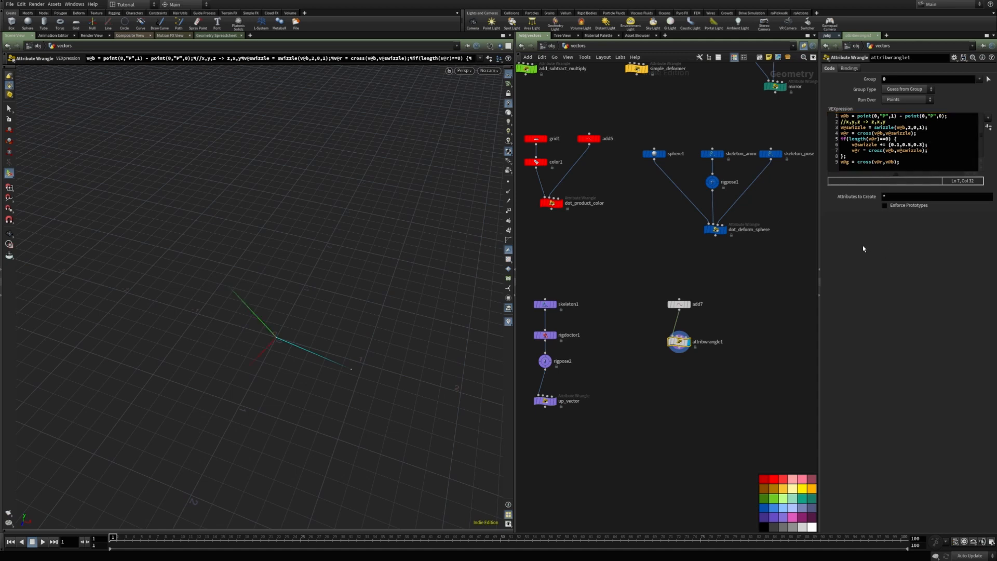
Wrap the point subtraction assigned to v@b in normalize() on the wrangle's first line.
{"action": "key", "text": "Escape"}
{"action": "left_click_drag", "start_coordinate": [275, 366], "coordinate": [296, 374]}
{"action": "key", "text": "Return"}
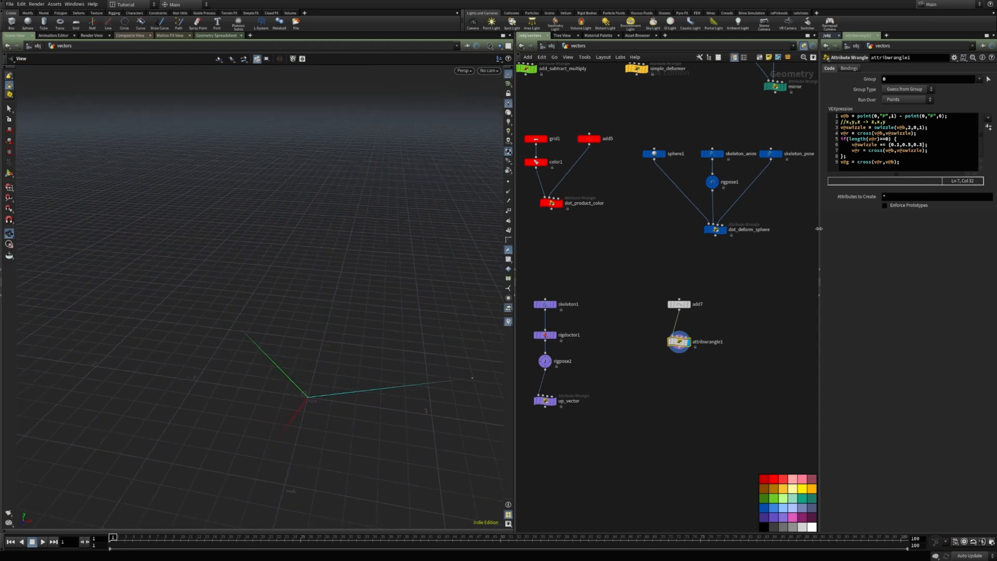
{"action": "left_click", "coordinate": [903, 161]}
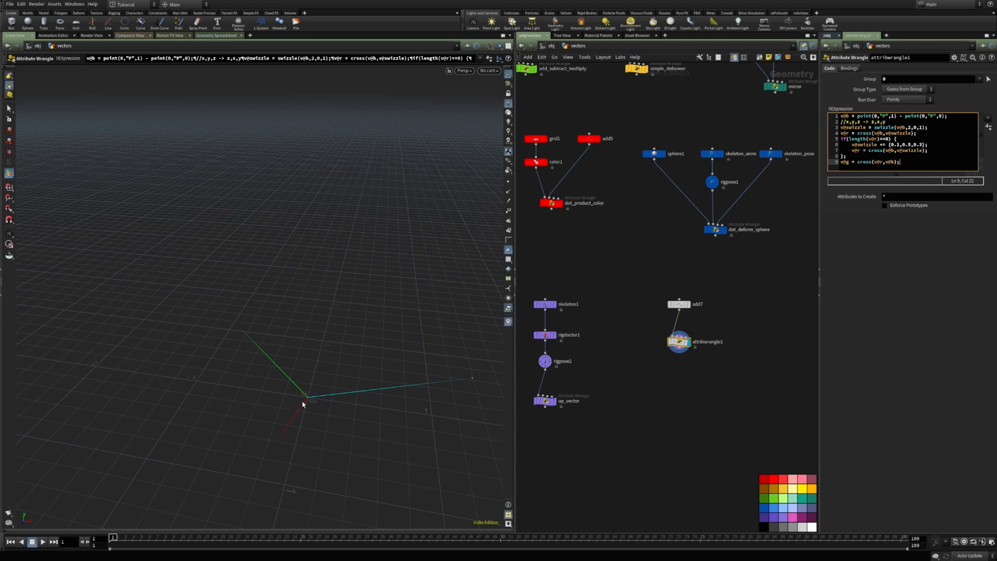
{"action": "key", "text": "Escape"}
{"action": "left_click_drag", "start_coordinate": [312, 397], "coordinate": [285, 333]}
{"action": "left_click", "coordinate": [856, 116]}
{"action": "type", "text": "normalize("}
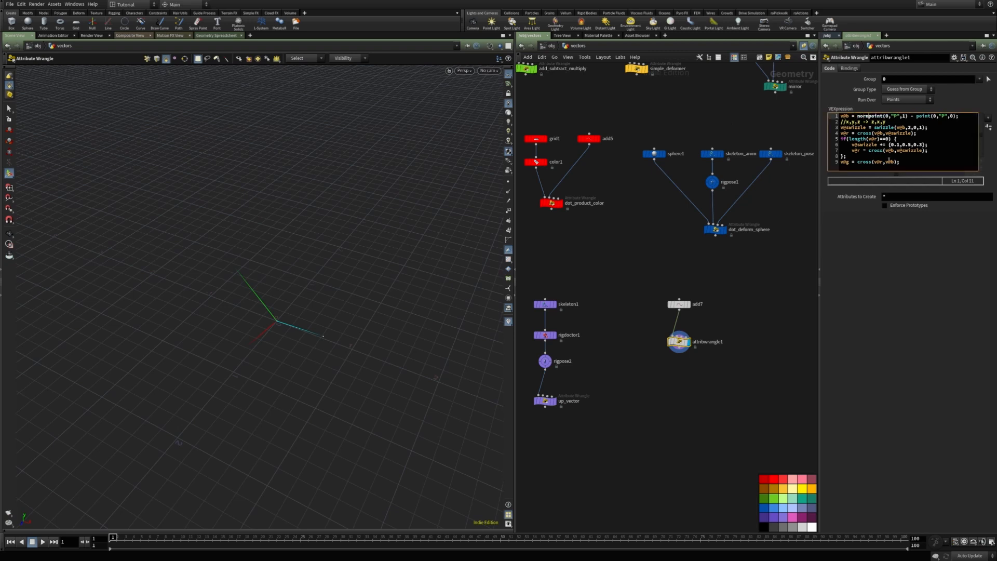
{"action": "key", "text": "End"}
{"action": "key", "text": "Left"}
{"action": "type", "text": ")"}
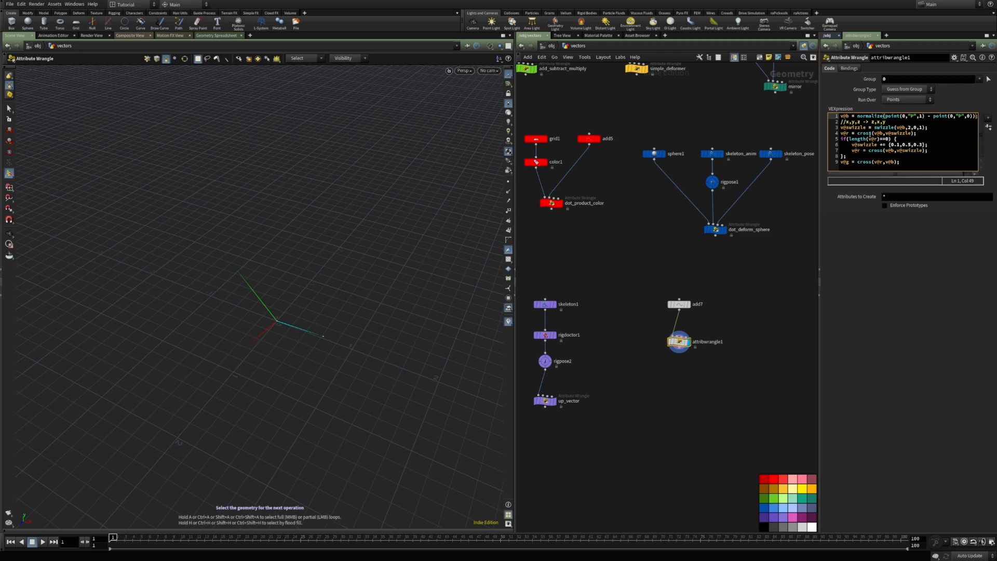
Wrap both v@r cross products, before and inside the if block, in normalize() and apply the code.
{"action": "left_click", "coordinate": [857, 133]}
{"action": "type", "text": "normalize("}
{"action": "key", "text": "End"}
{"action": "key", "text": "Left"}
{"action": "type", "text": "))"}
{"action": "left_click", "coordinate": [866, 150]}
{"action": "type", "text": "normalize("}
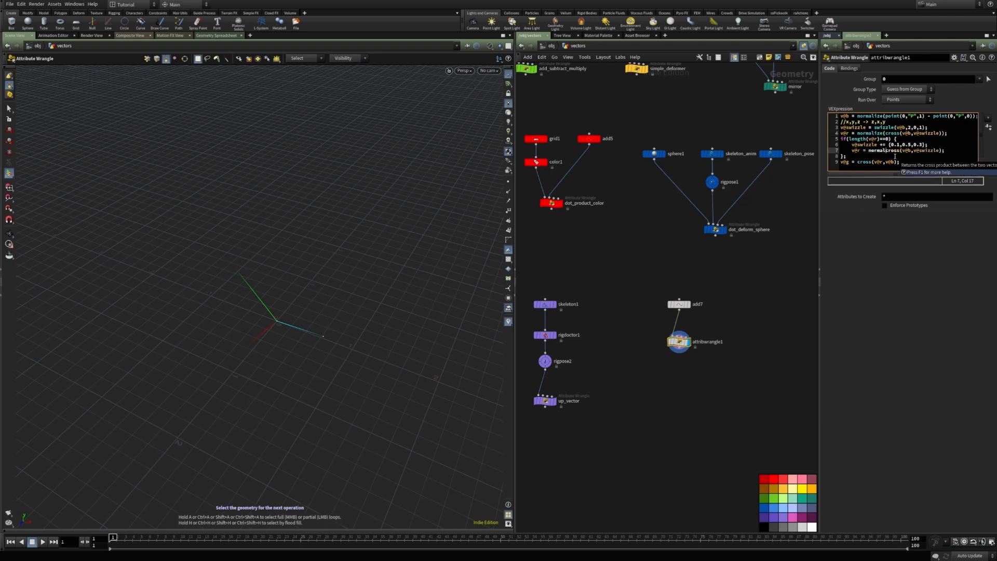
{"action": "key", "text": "End"}
{"action": "key", "text": "Left"}
{"action": "type", "text": ")"}
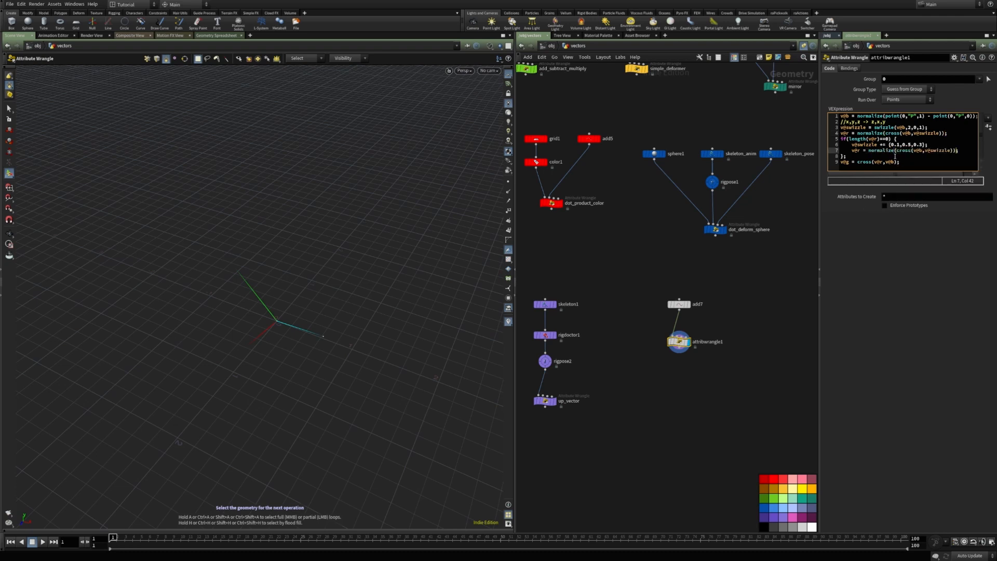
{"action": "left_click", "coordinate": [865, 280]}
Wrap the v@g cross product on the last line in normalize() and apply the code.
{"action": "left_click", "coordinate": [860, 162]}
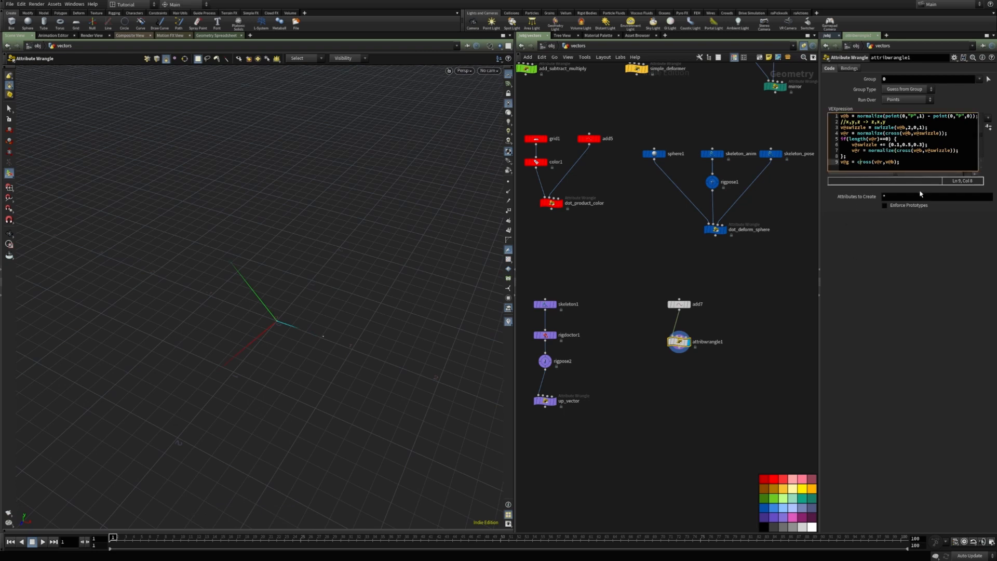
{"action": "type", "text": "normalize("}
{"action": "key", "text": "End"}
{"action": "key", "text": "Left"}
{"action": "type", "text": ")"}
{"action": "left_click", "coordinate": [856, 268]}
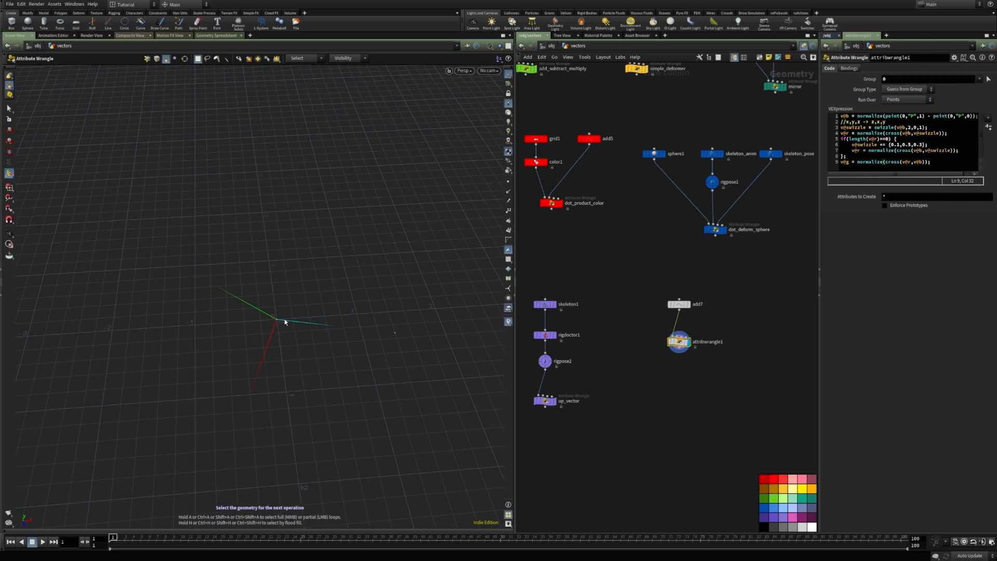
{"action": "left_click_drag", "start_coordinate": [268, 343], "coordinate": [260, 318], "text": "alt"}
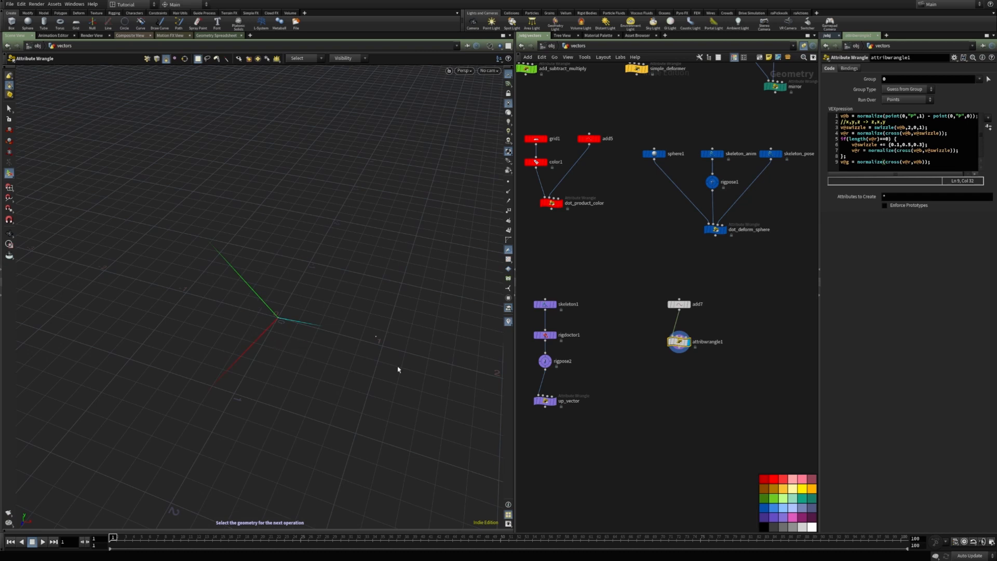
Move Point 1 of the add7 node freely in the viewport to about 1.39, 0.37, 0.77 to test the axes.
{"action": "left_click", "coordinate": [678, 304]}
{"action": "left_click_drag", "start_coordinate": [382, 342], "coordinate": [332, 418]}
{"action": "key", "text": "Escape"}
{"action": "key", "text": "Return"}
{"action": "key", "text": "Escape"}
{"action": "left_click_drag", "start_coordinate": [287, 389], "coordinate": [171, 305]}
{"action": "key", "text": "Return"}
{"action": "left_click_drag", "start_coordinate": [187, 264], "coordinate": [364, 277]}
{"action": "key", "text": "Escape"}
{"action": "key", "text": "Return"}
{"action": "left_click_drag", "start_coordinate": [354, 233], "coordinate": [357, 258]}
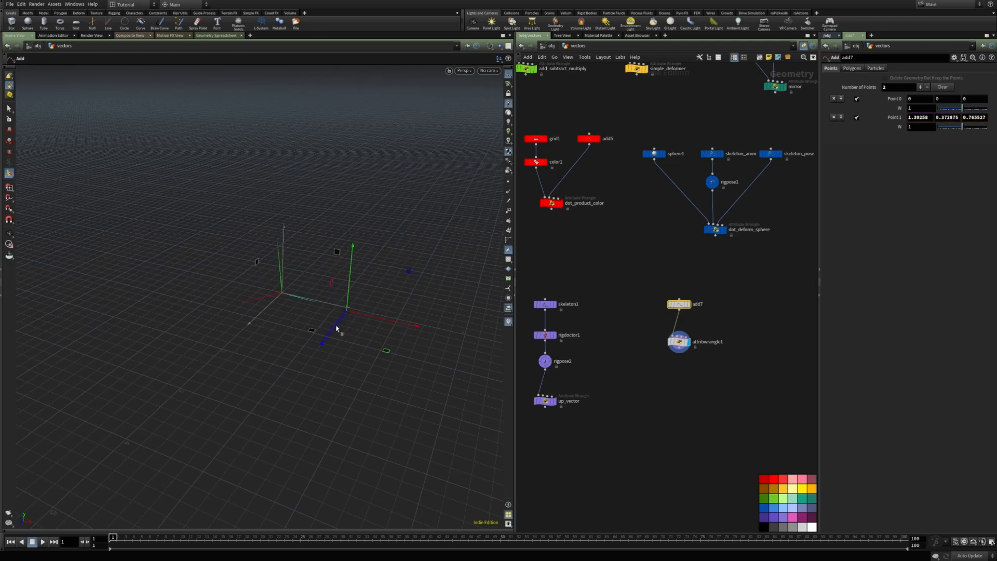
Rename the attribwrangle1 node to direction_plane.
{"action": "double_click", "coordinate": [707, 341]}
{"action": "type", "text": "direction_plane"}
{"action": "key", "text": "Return"}
Color the add7 node and the wrangle below it green and frame the whole network.
{"action": "left_click_drag", "start_coordinate": [626, 284], "coordinate": [696, 350]}
{"action": "left_click", "coordinate": [774, 498]}
{"action": "left_click", "coordinate": [724, 462]}
{"action": "key", "text": "h"}
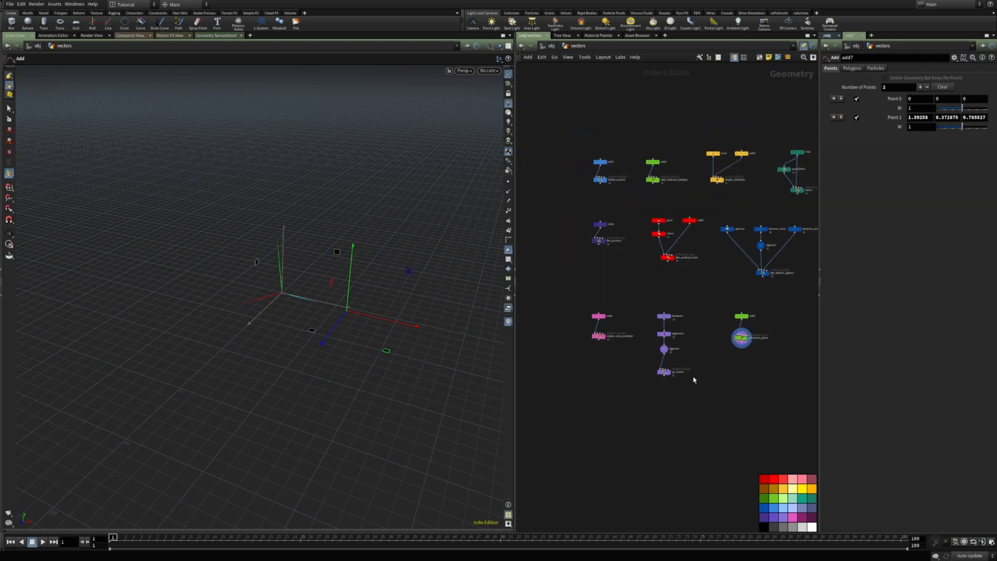